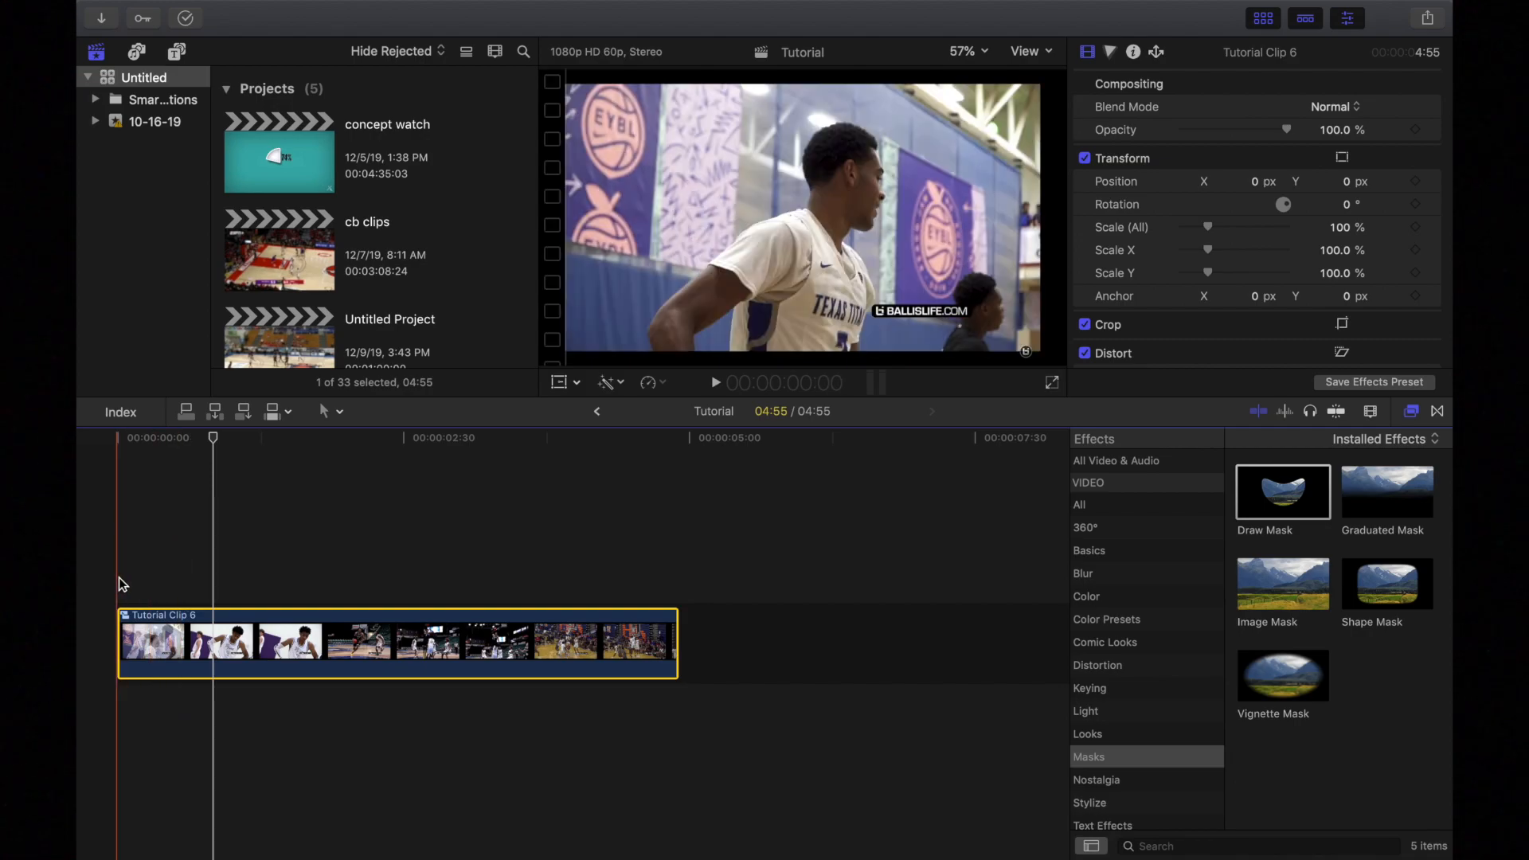
- Move the playhead to the first cut point and split the basketball clip there with Cmd+B
left_click_drag(211, 441, 171, 447)
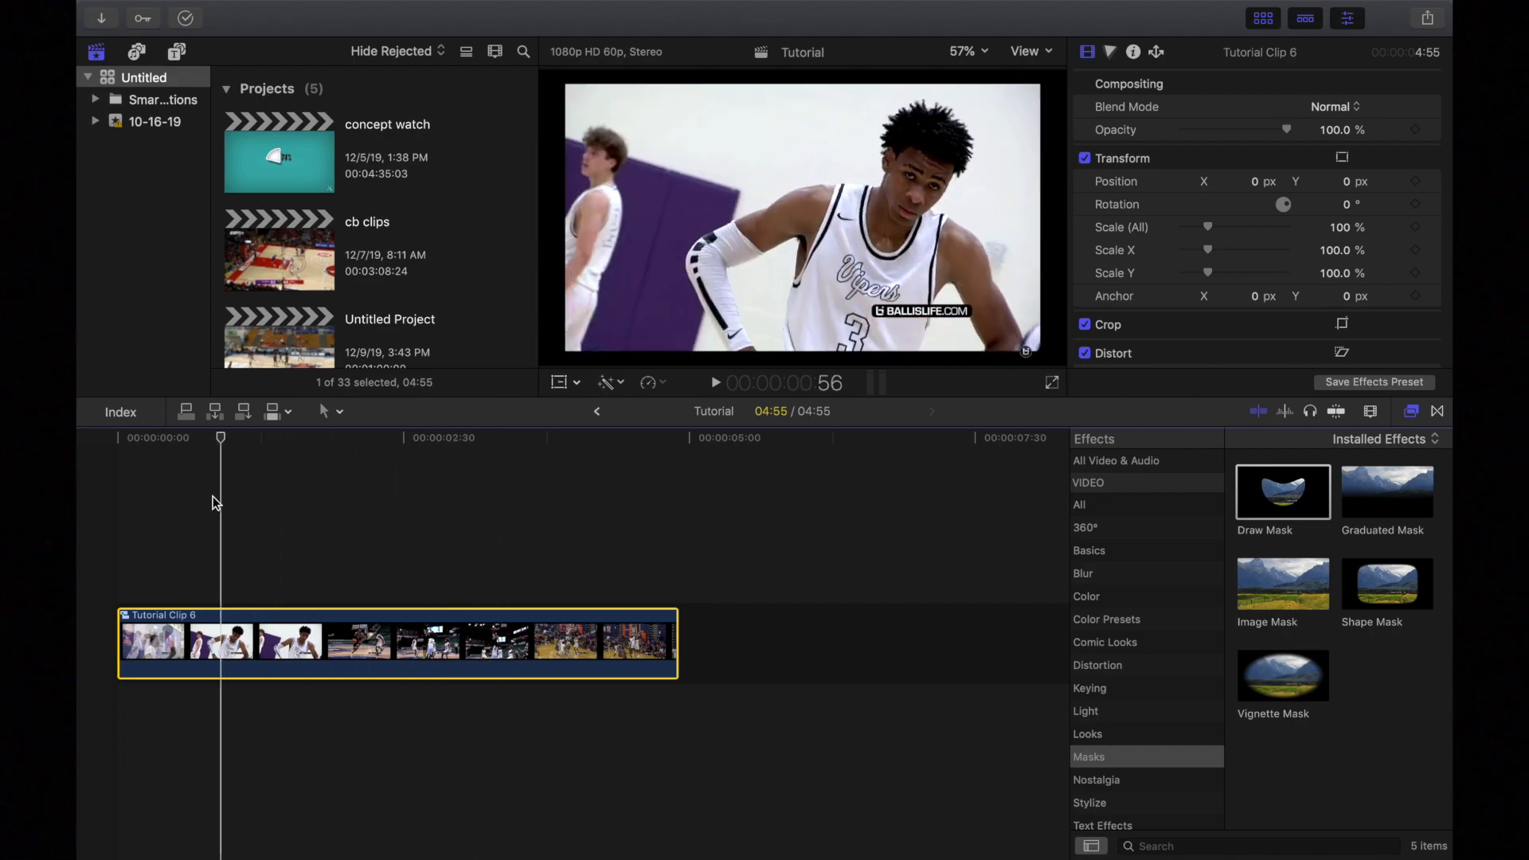
left_click(182, 493)
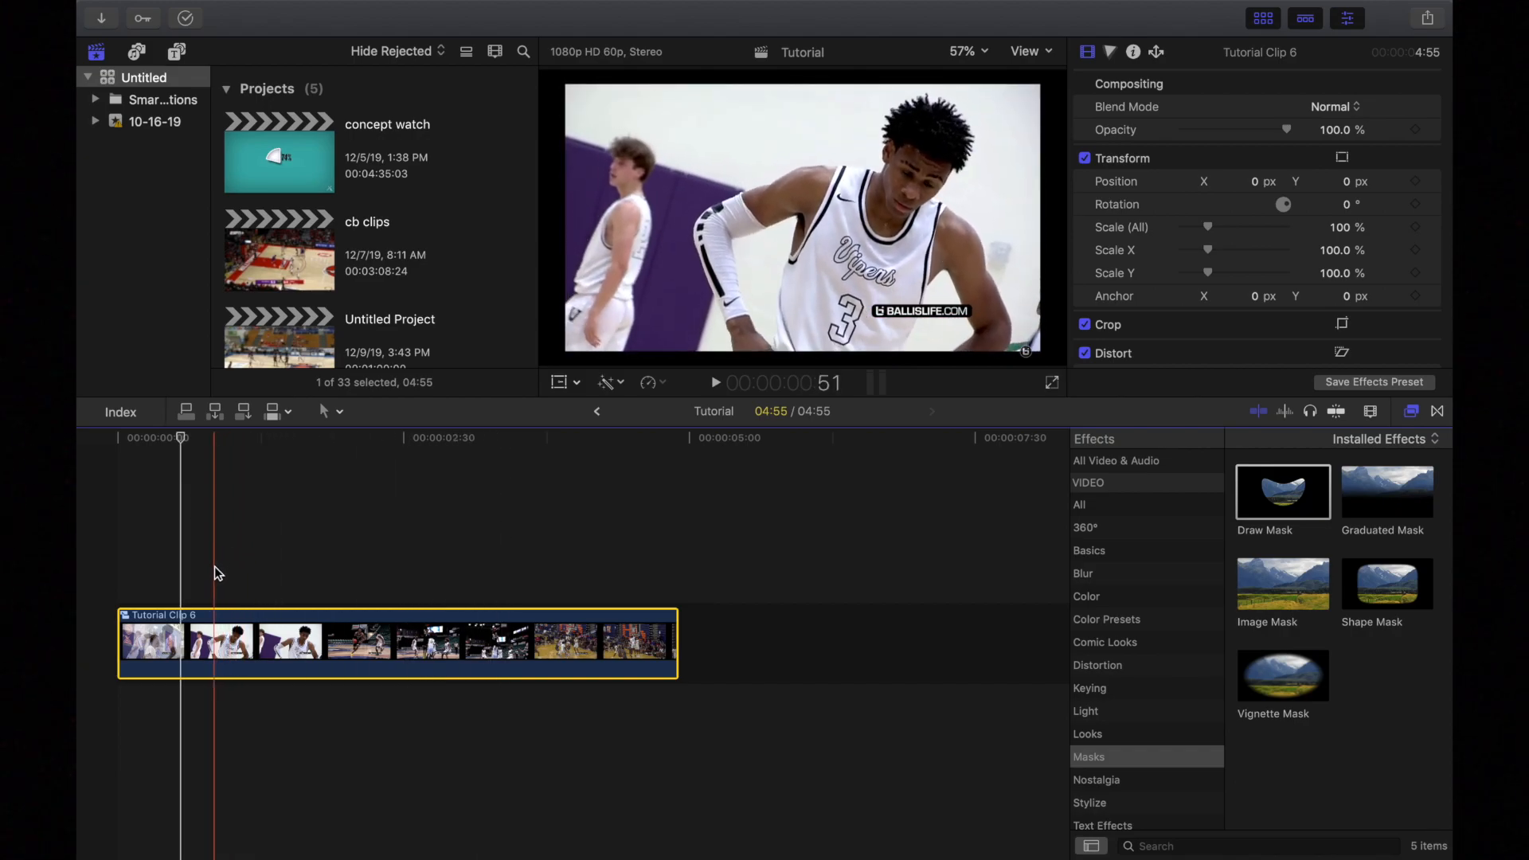
left_click(218, 646)
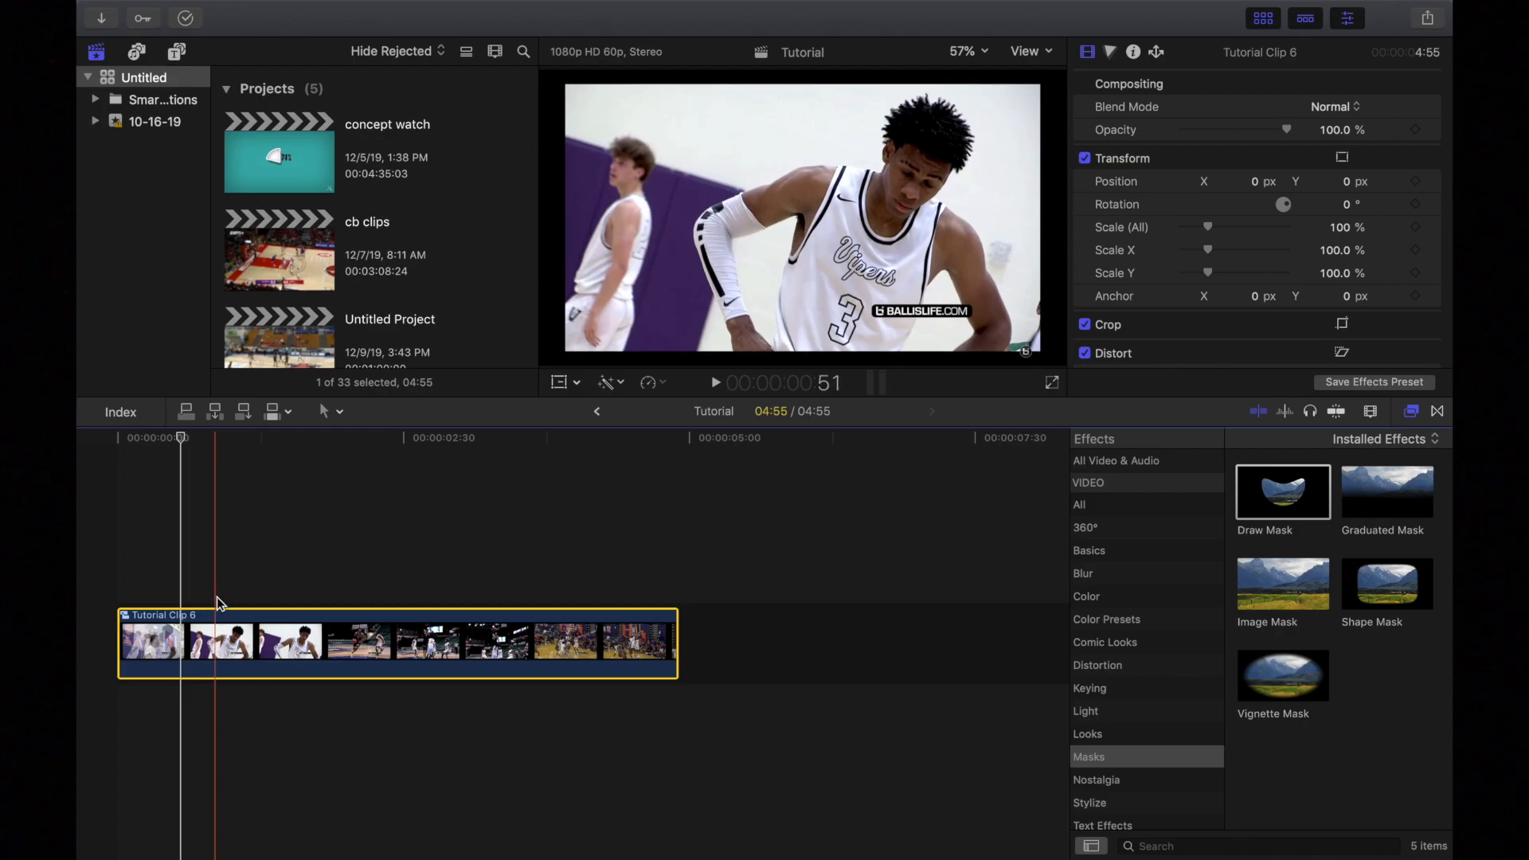
left_click(218, 645)
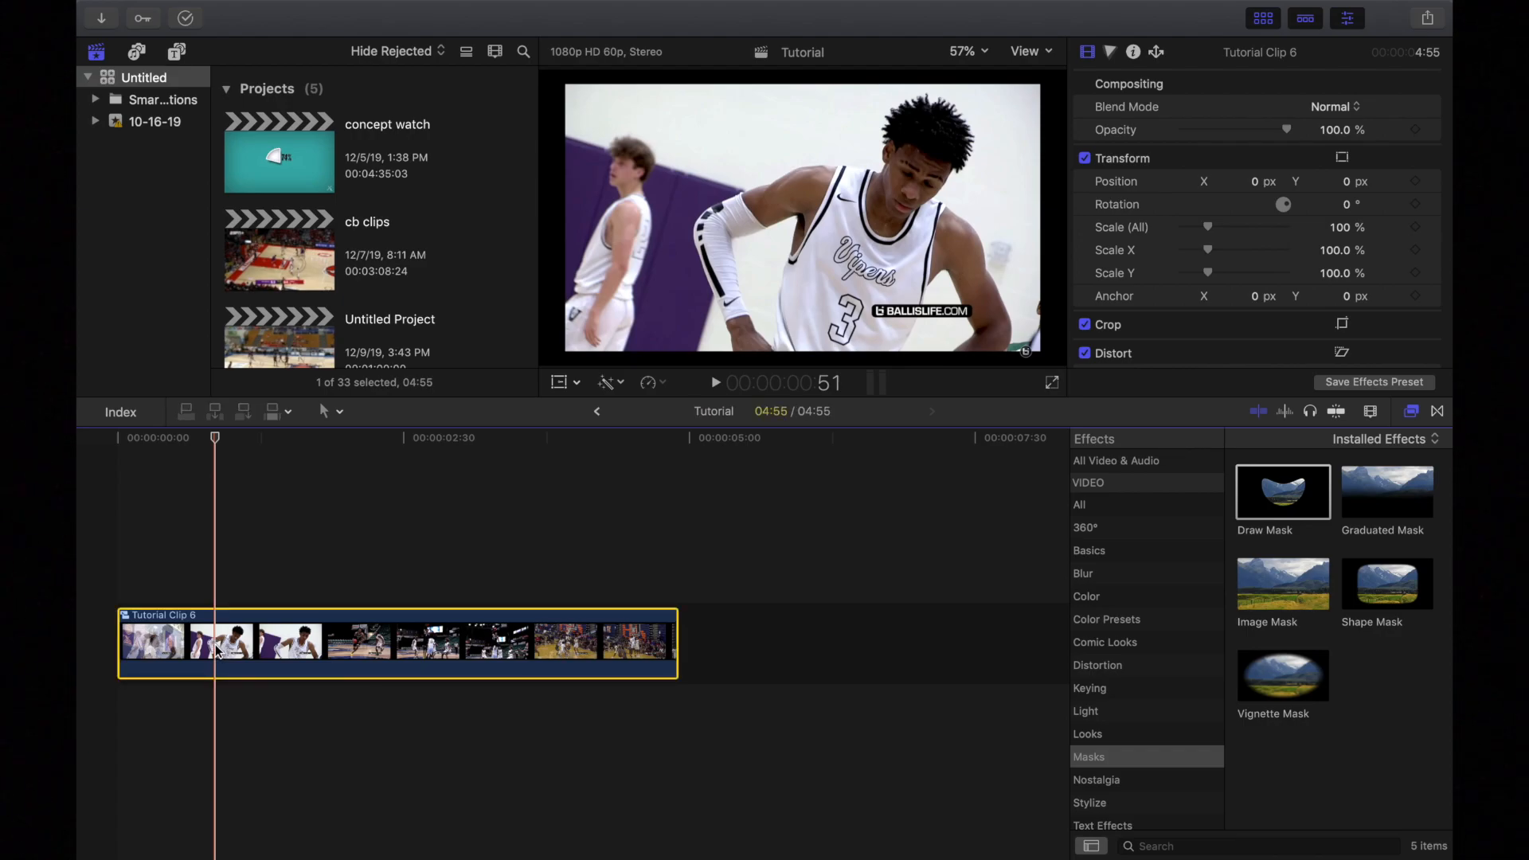
key("super+b")
- Play to the second cut point, split again, and select the short middle piece of number 3's close-up
key("space")
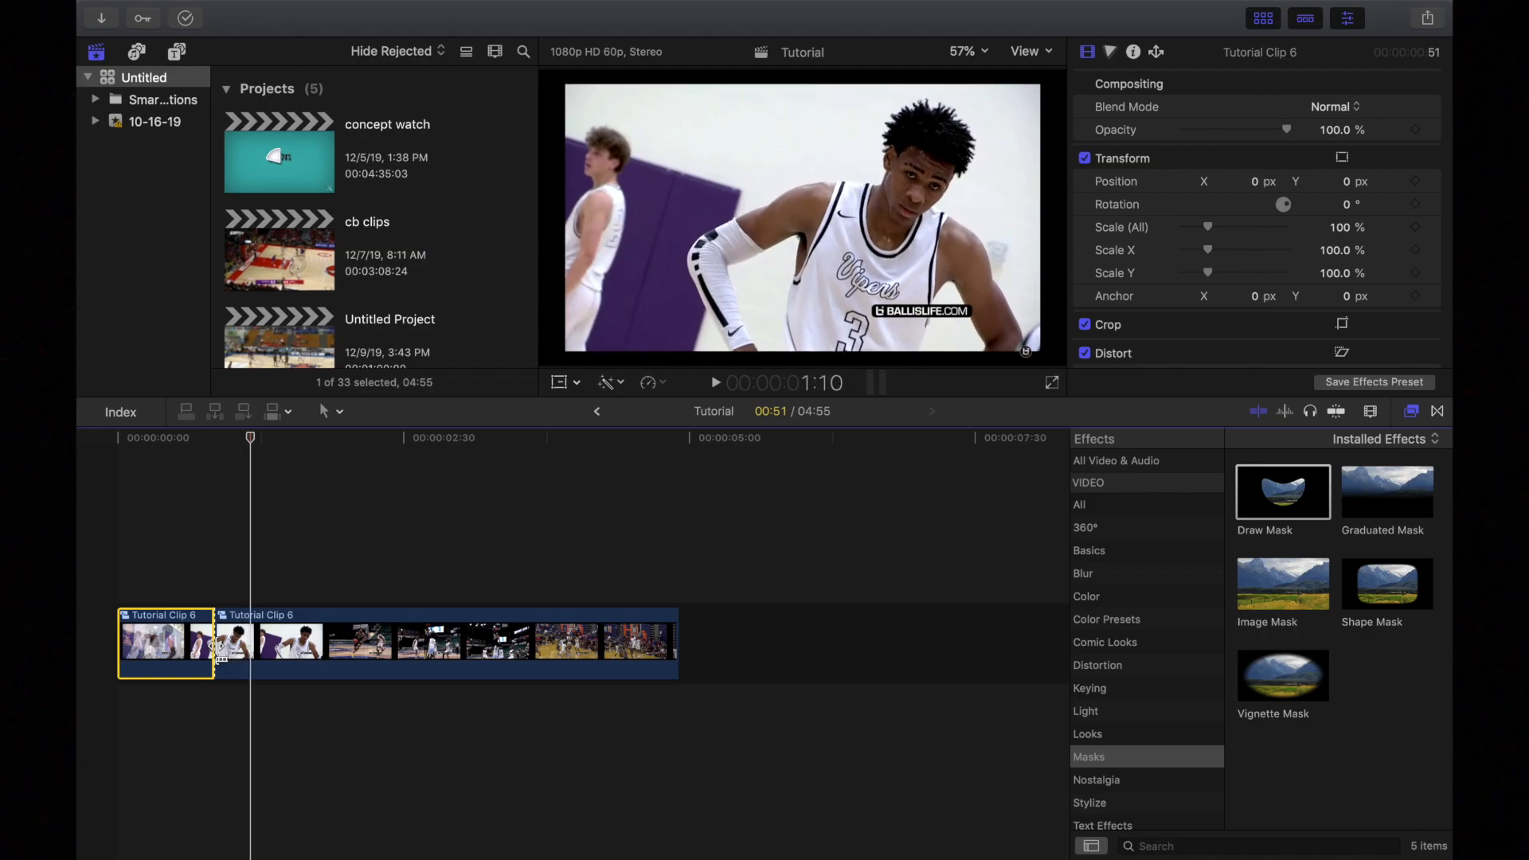
key("space")
left_click(258, 645)
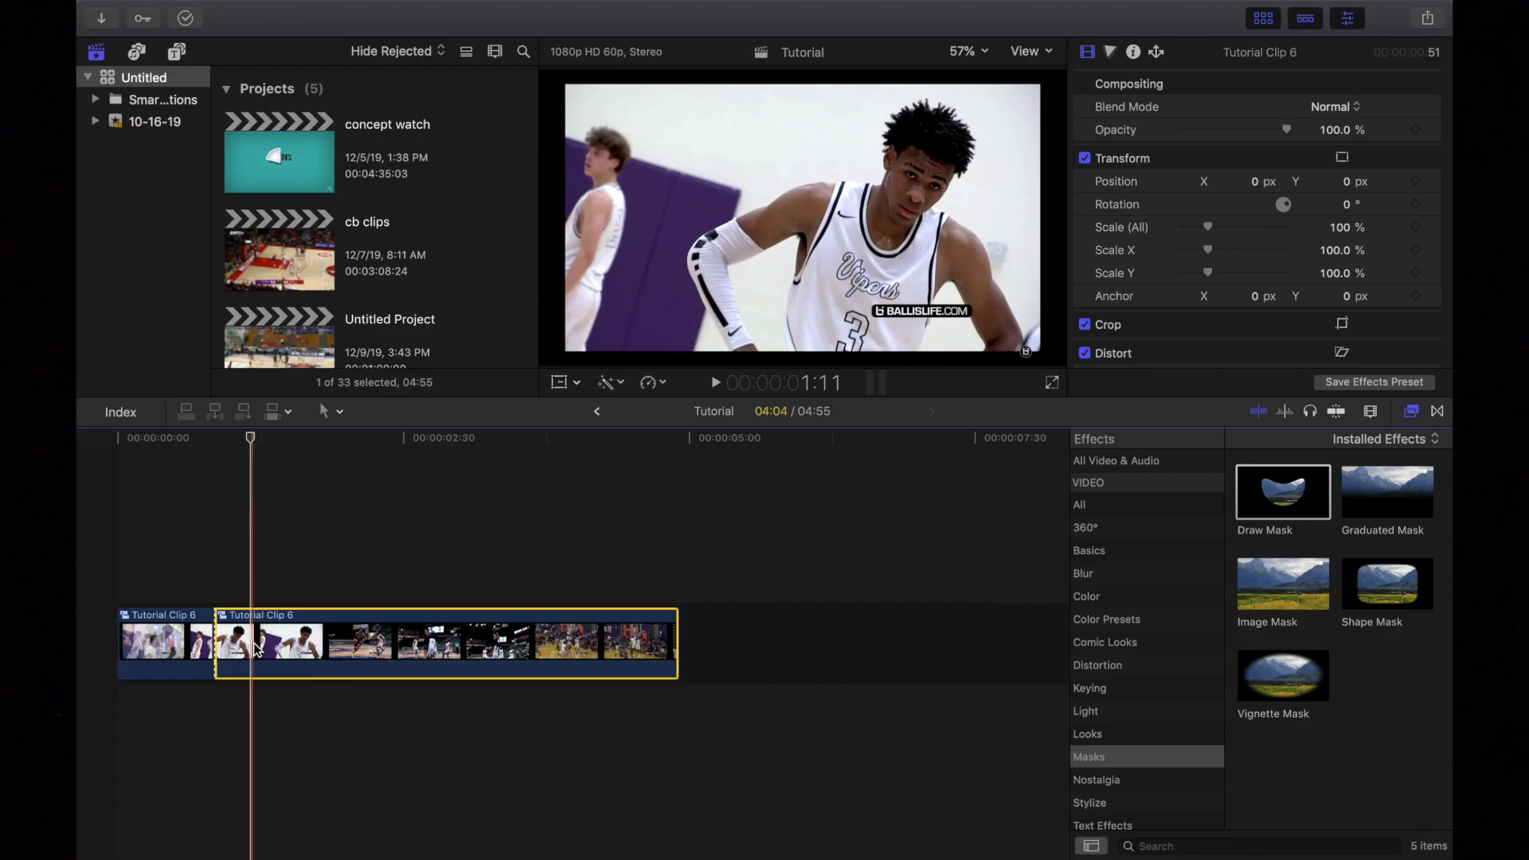
key("super+b")
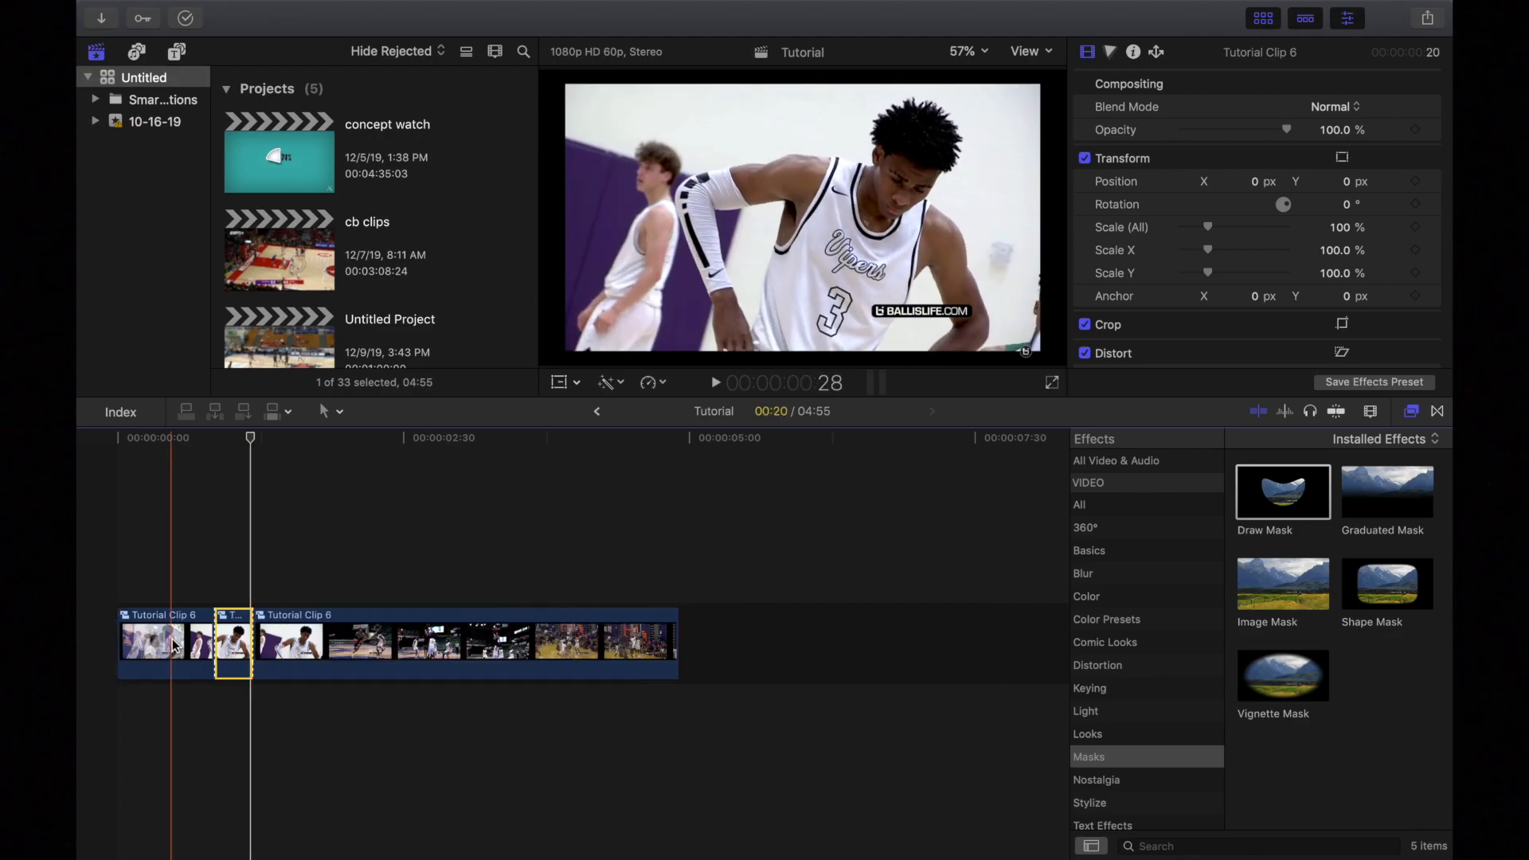
left_click(294, 643)
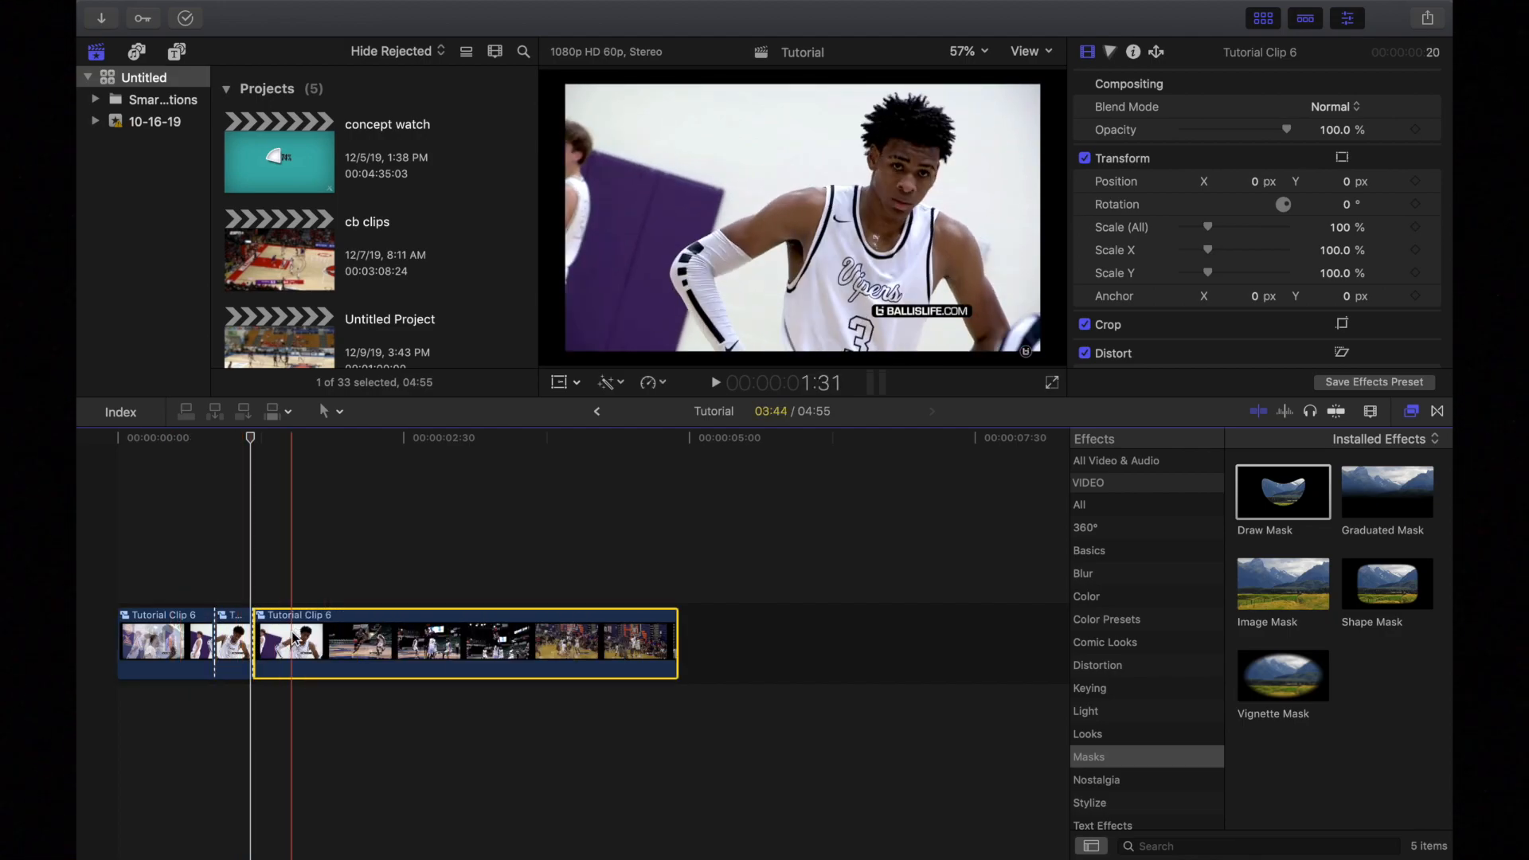
left_click(237, 633)
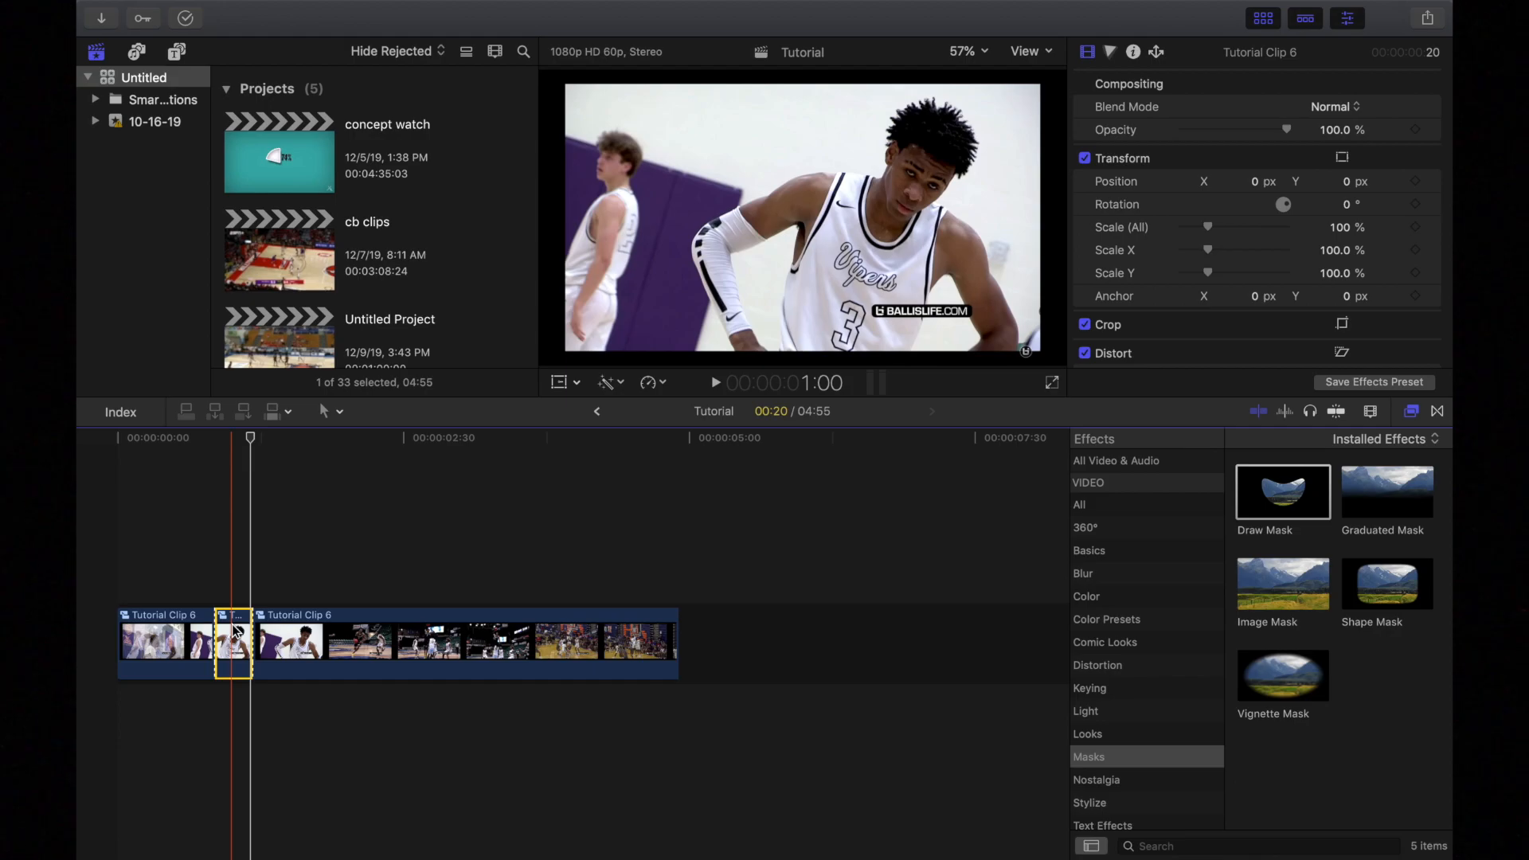
- Connect the short middle piece above the main storyline and apply the Draw Mask effect to it
left_click_drag(236, 634, 237, 540)
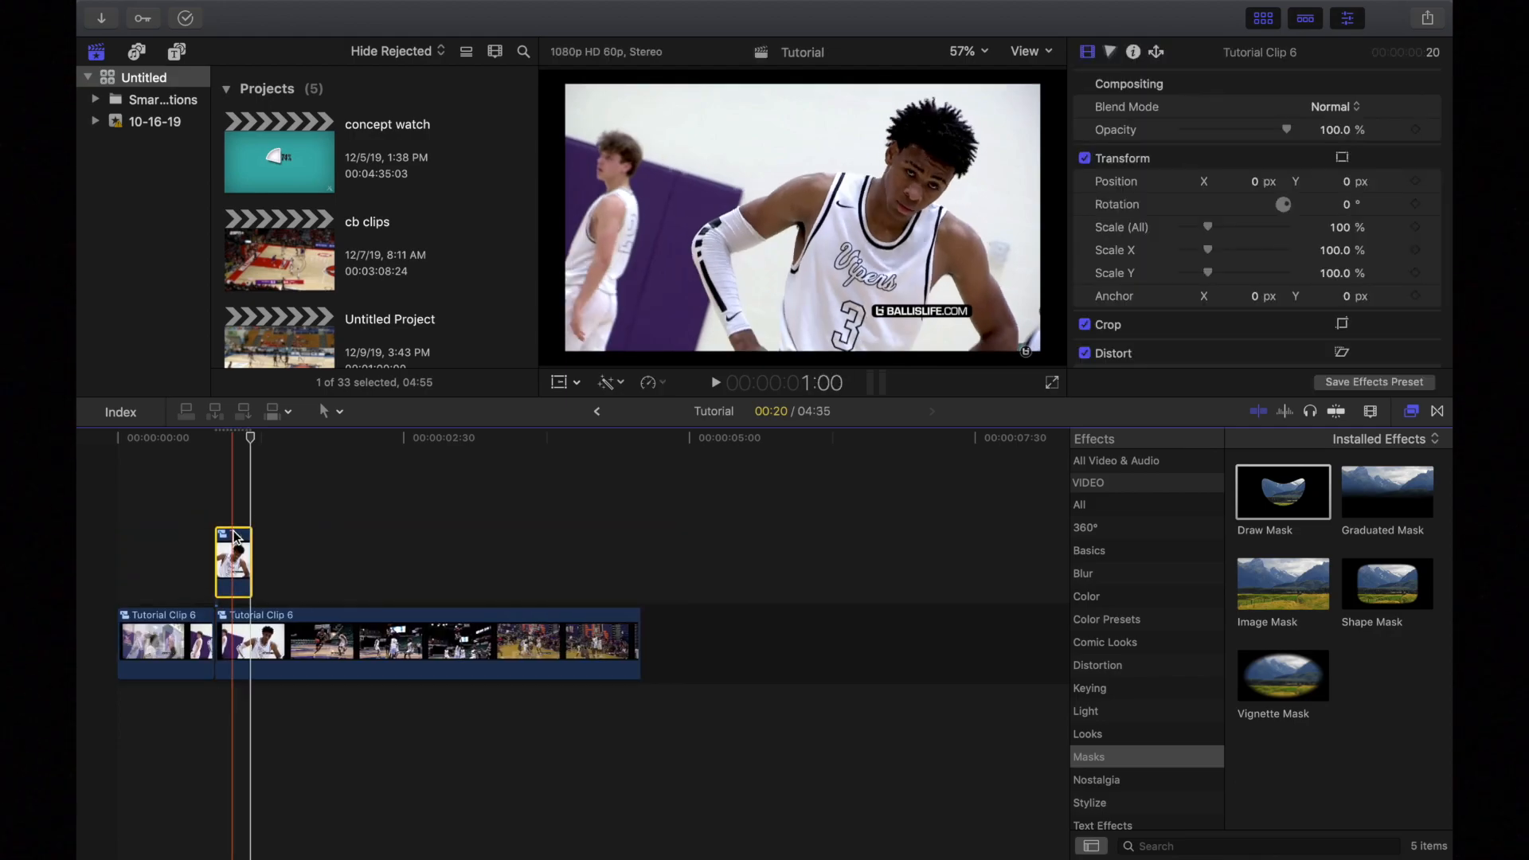
key("super+z")
left_click_drag(239, 645, 243, 564)
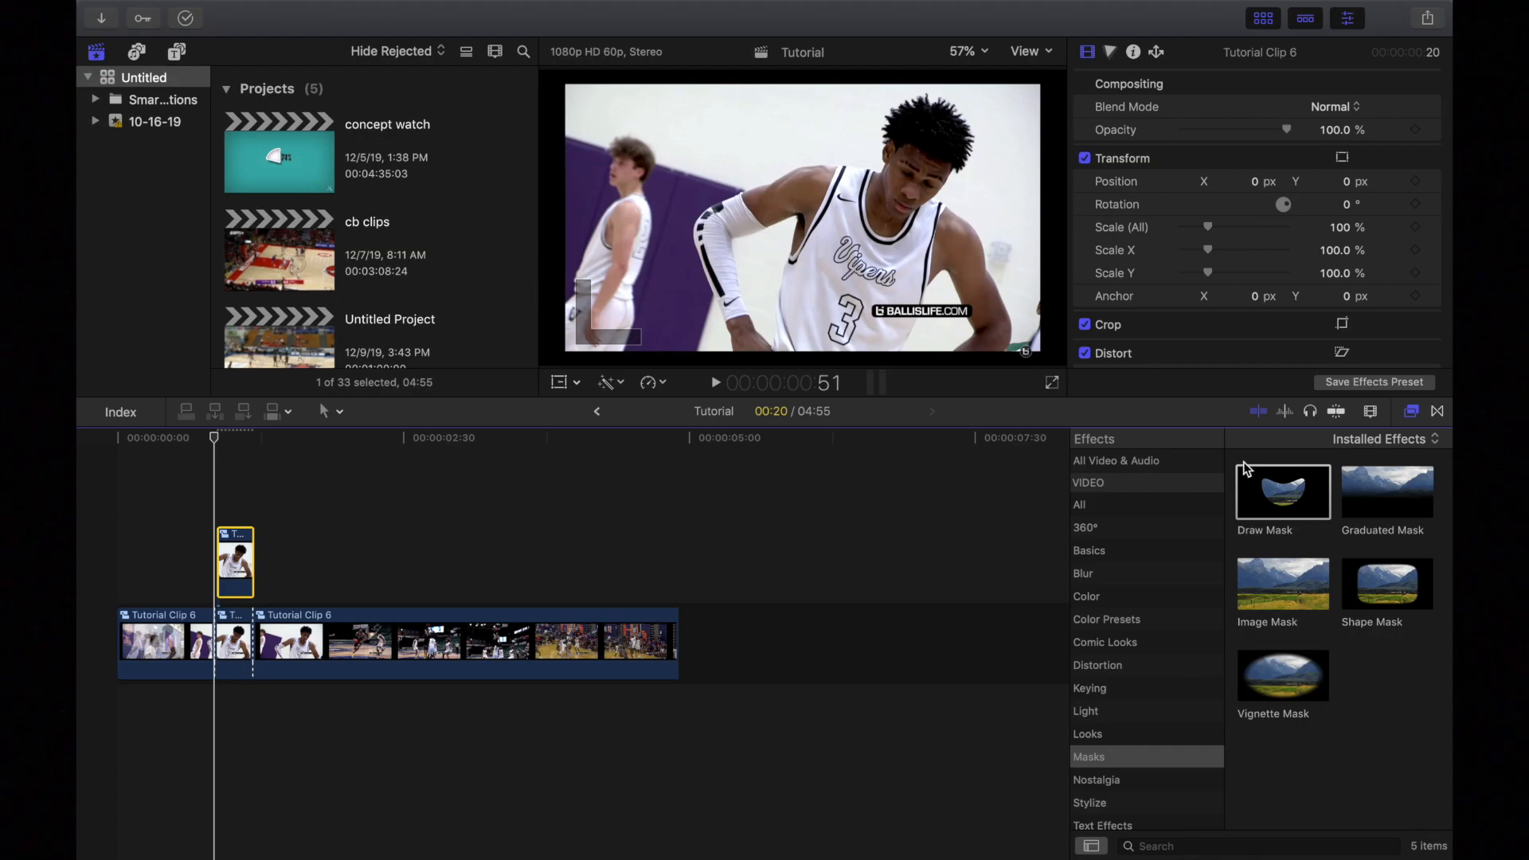
left_click_drag(1288, 497, 236, 564)
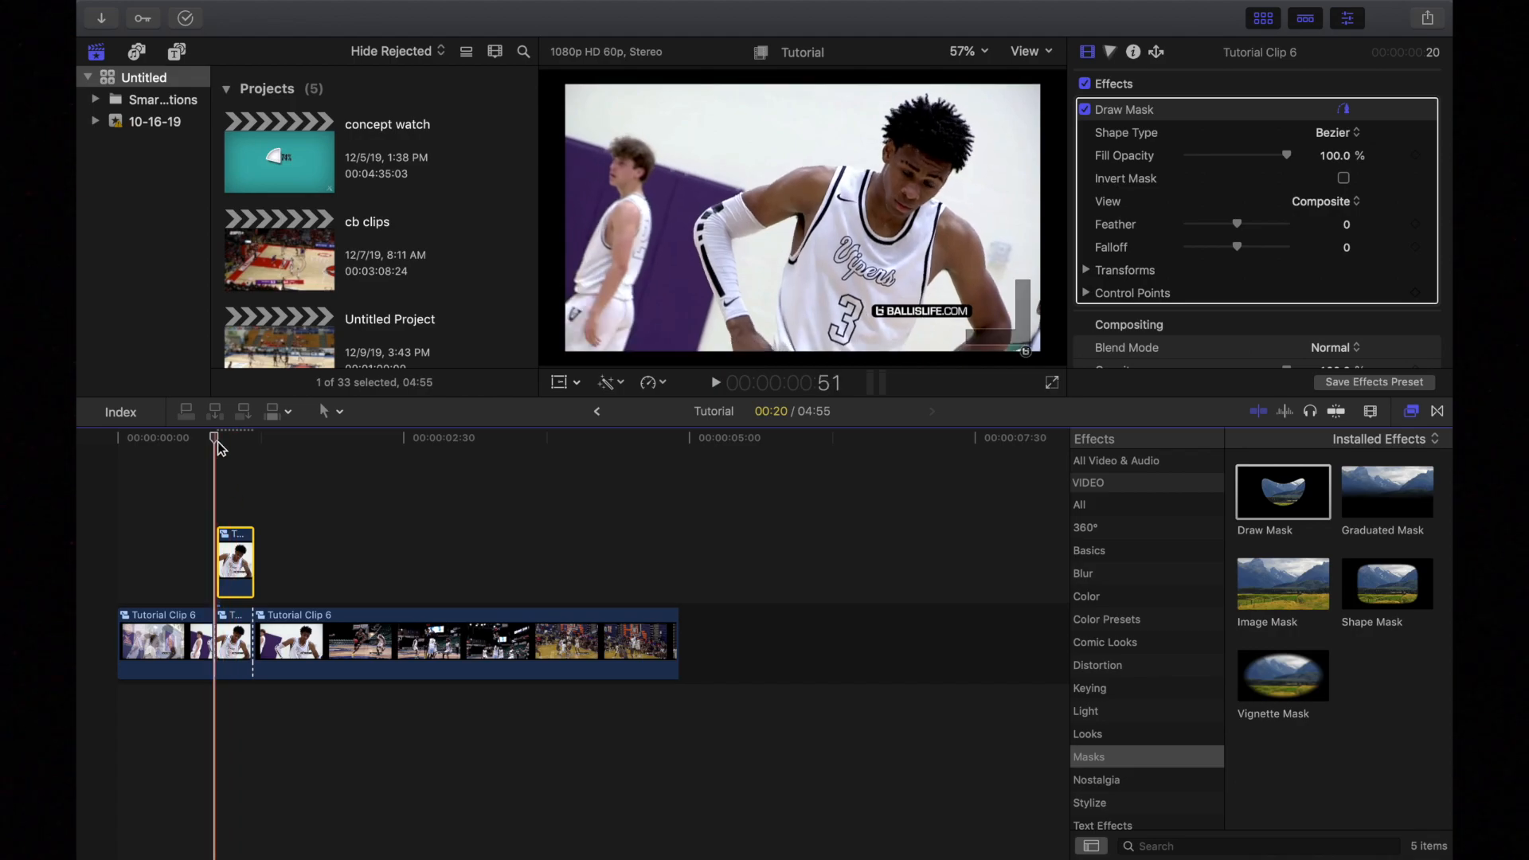
- Nudge forward a frame and place the first Draw Mask points along the player's shoulder and arm
left_click_drag(217, 443, 218, 443)
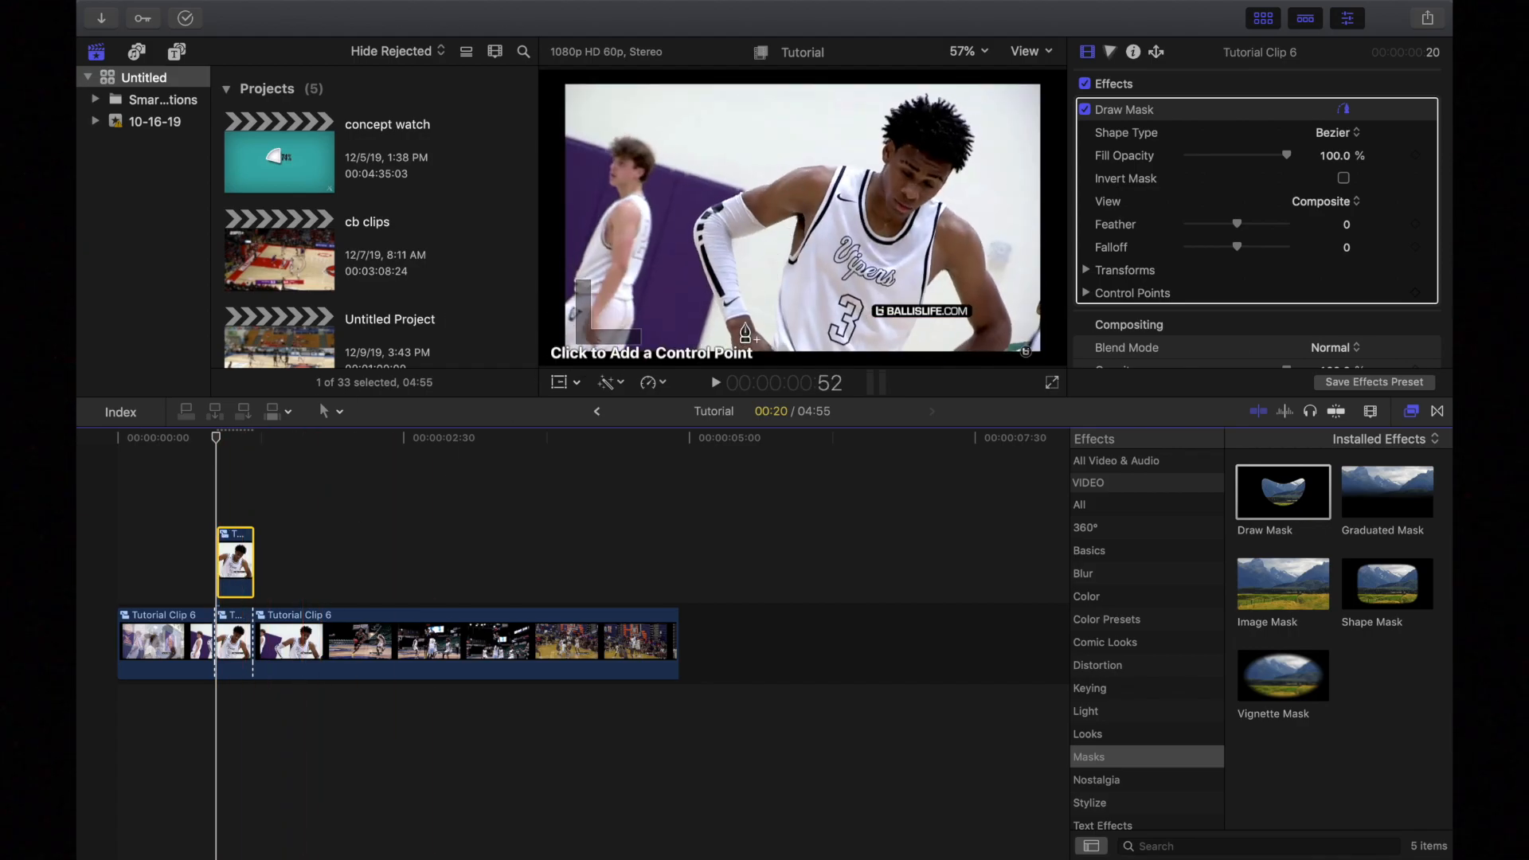
left_click(814, 168)
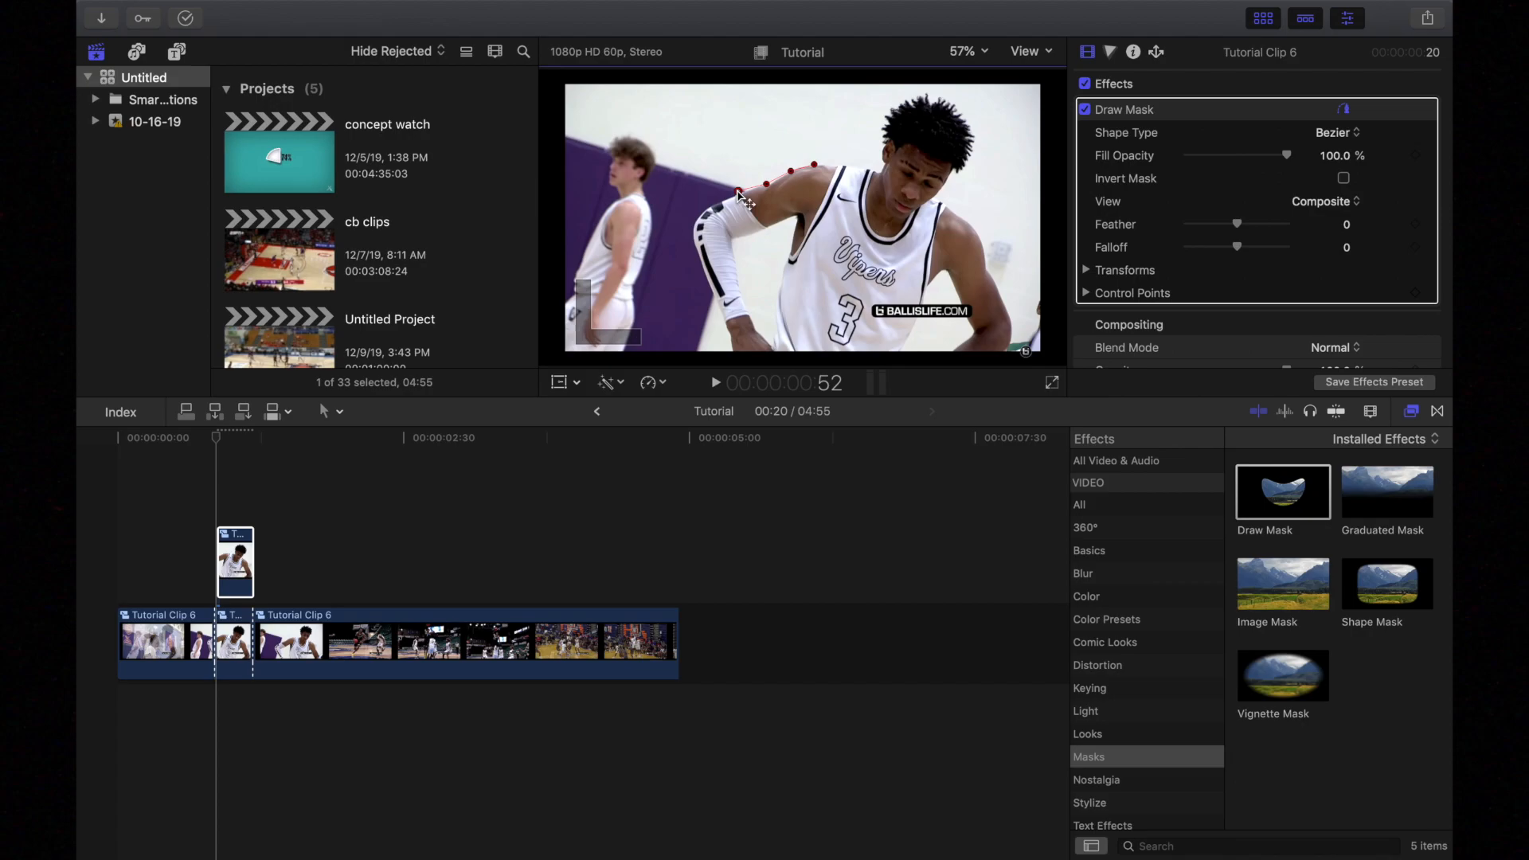
left_click(738, 192)
left_click(705, 274)
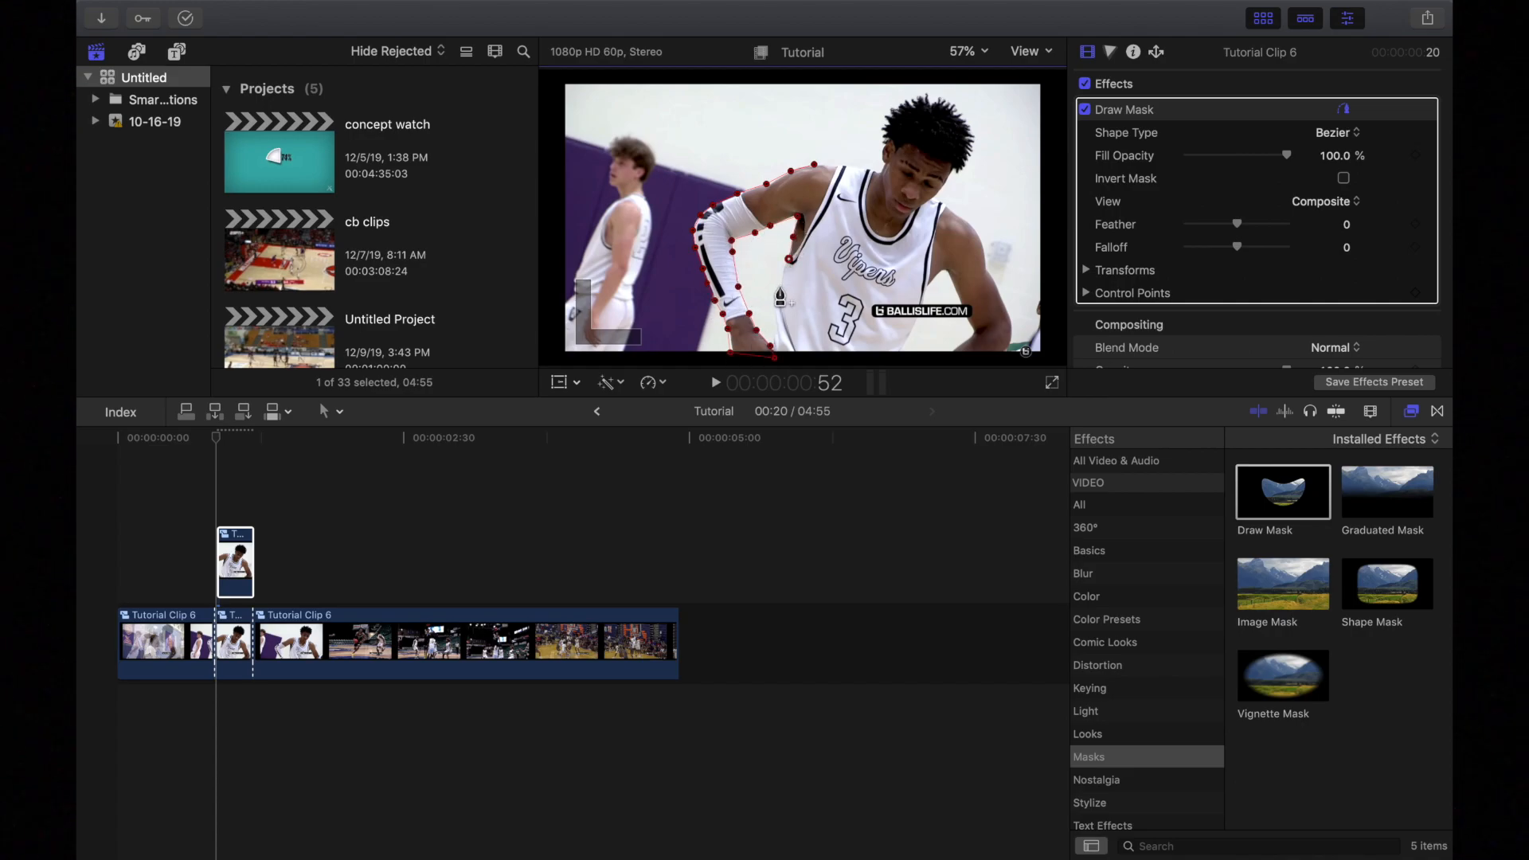
scroll(770, 237, "up", 5)
scroll(743, 255, "down", 5)
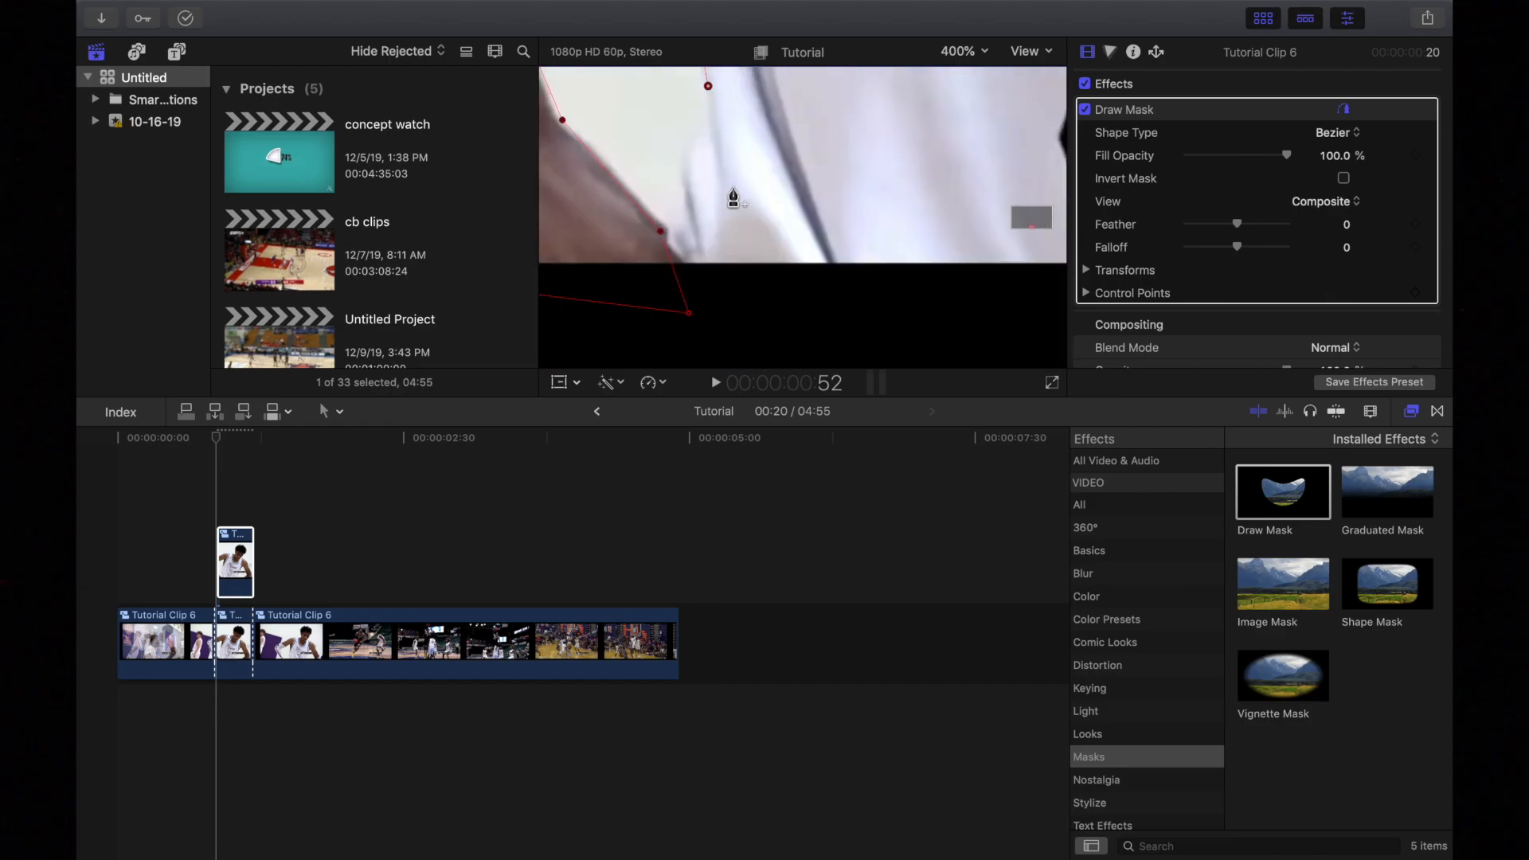
scroll(743, 287, "down", 5)
- Set viewer zoom to 100% and continue mask points down the arm, along the frame bottom and around the head
left_click(959, 51)
left_click(972, 148)
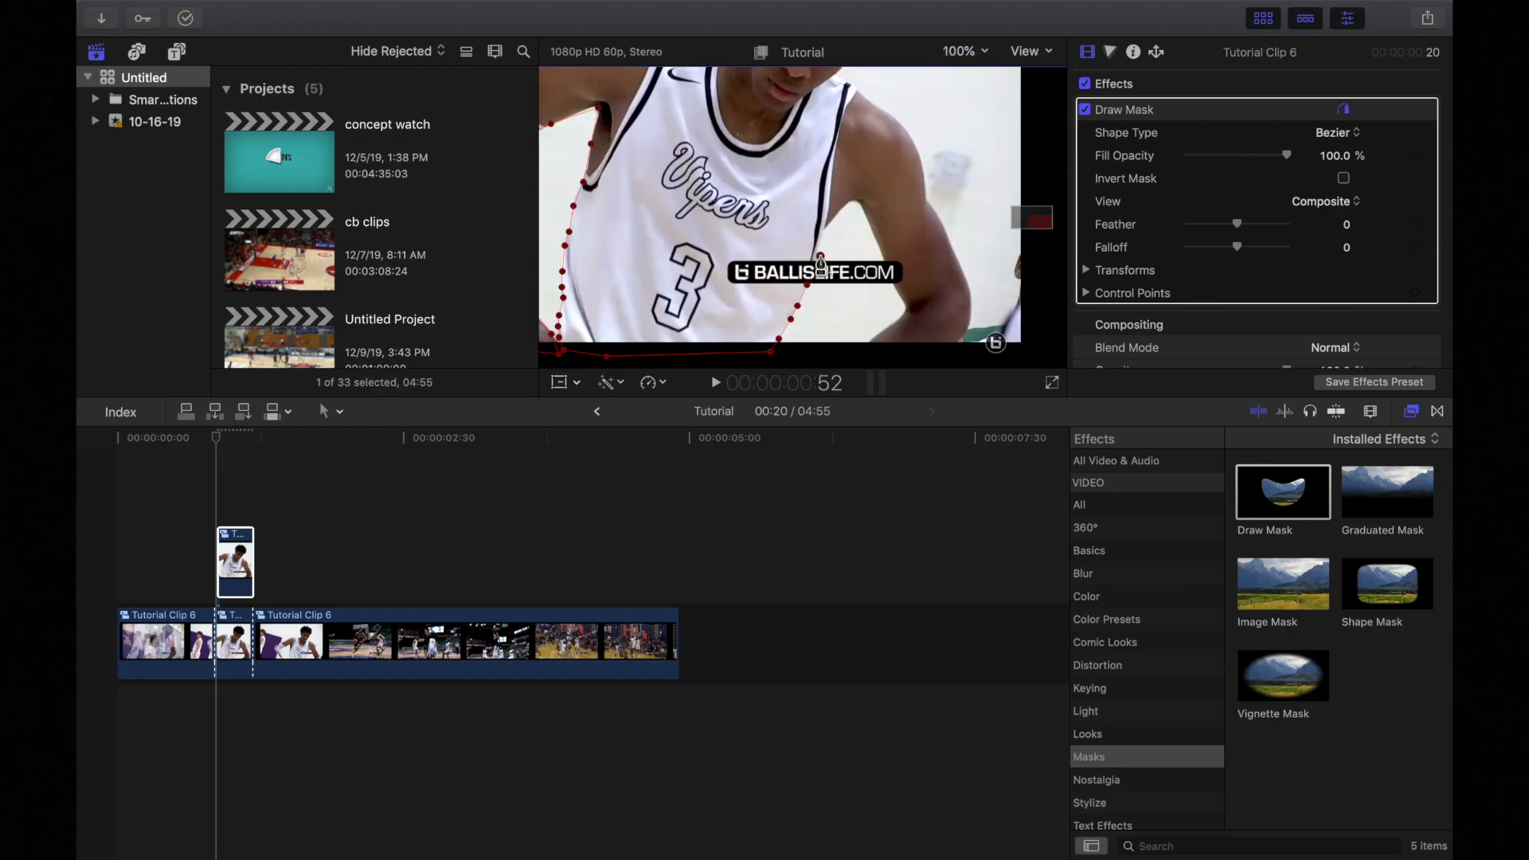
left_click(873, 235)
left_click(898, 291)
left_click(889, 330)
left_click(867, 348)
left_click(948, 354)
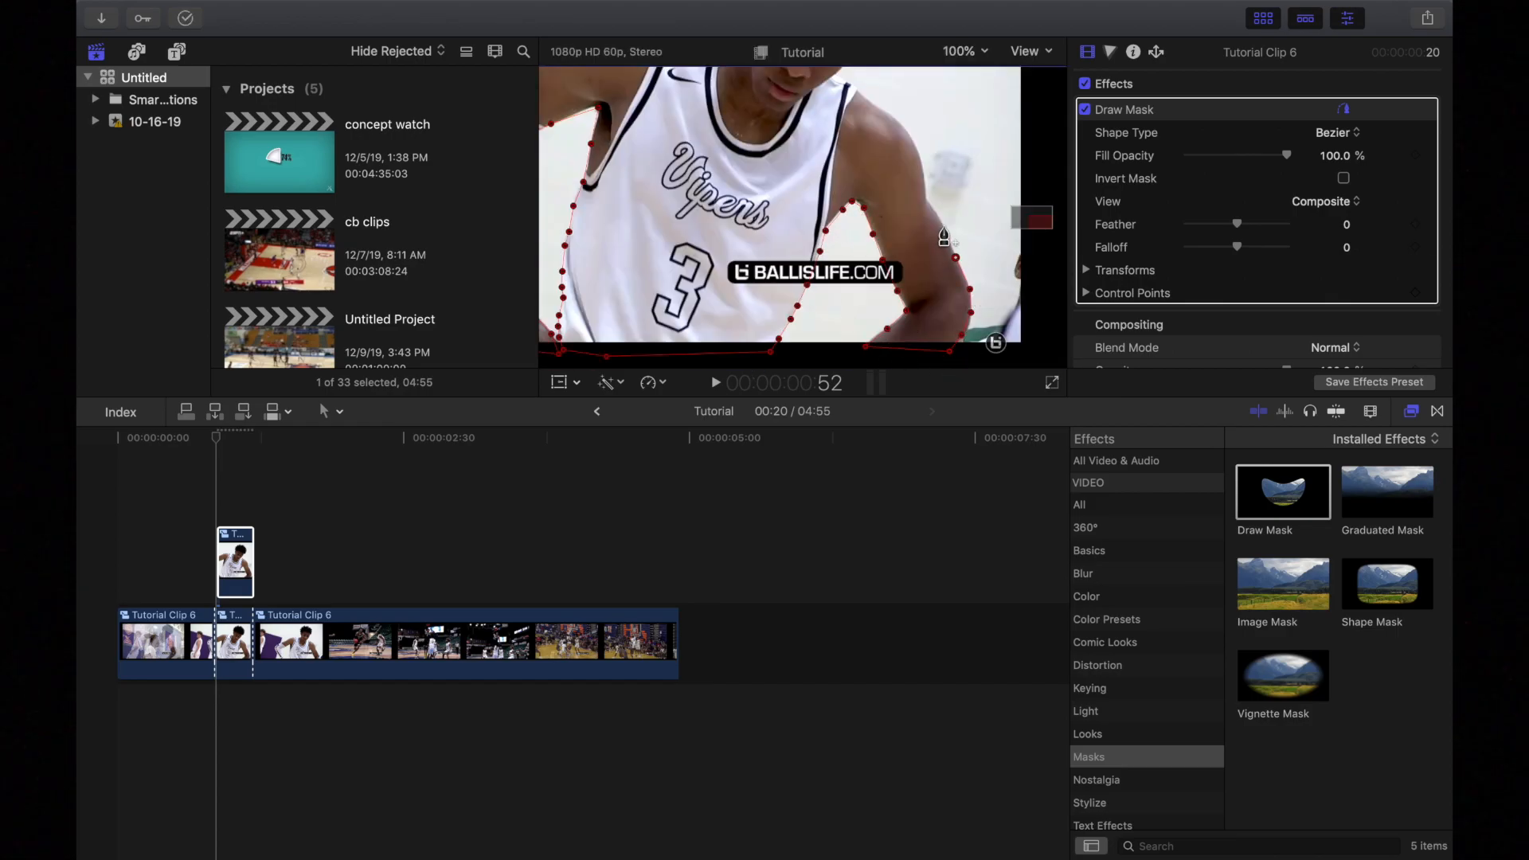
scroll(886, 124, "up", 5)
scroll(882, 155, "up", 5)
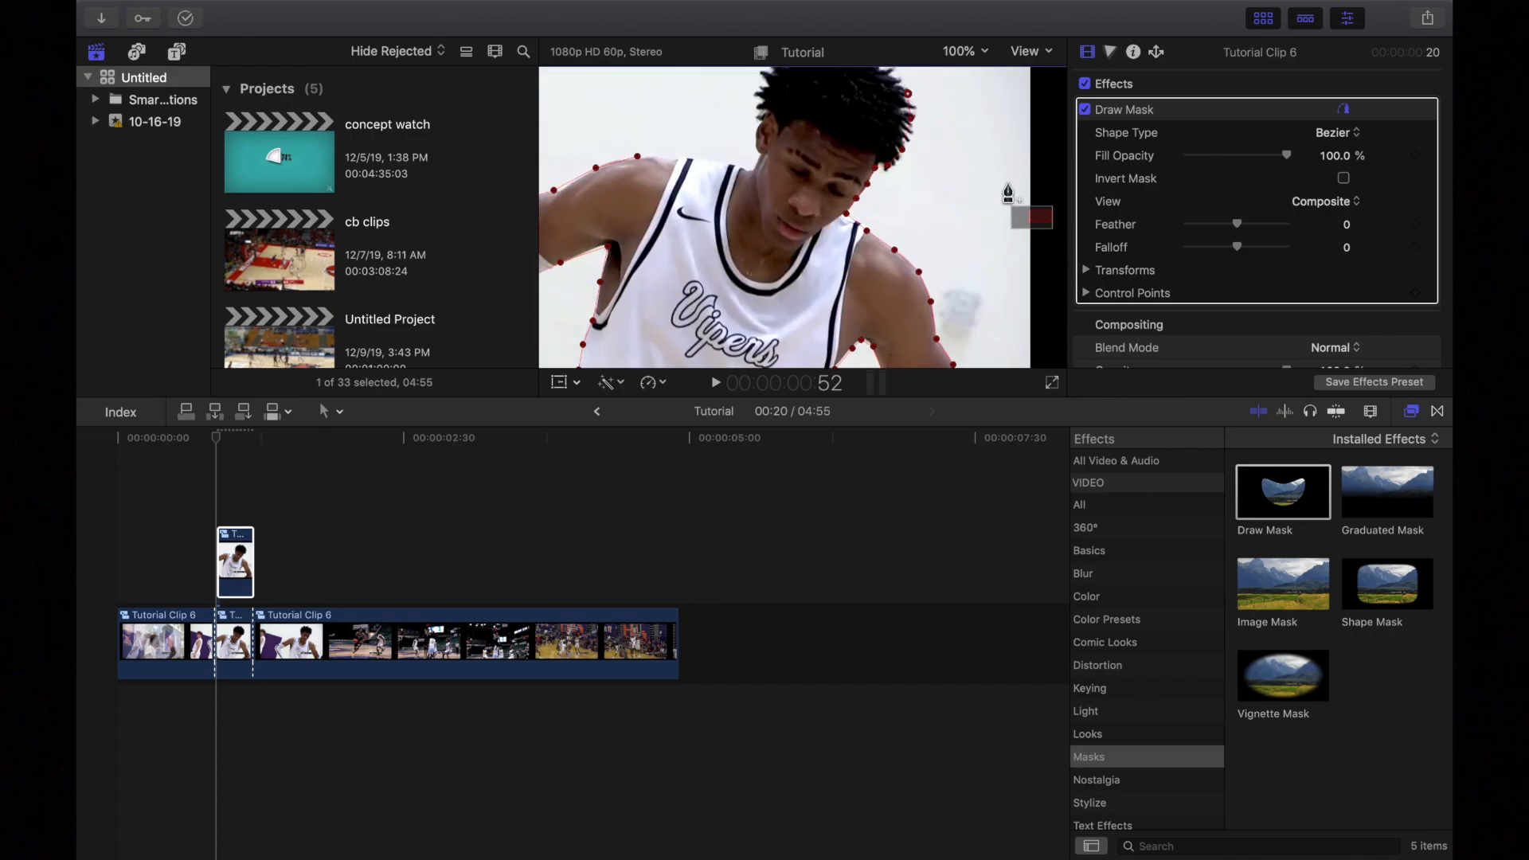
scroll(909, 167, "up", 3)
left_click(724, 239)
left_click(686, 233)
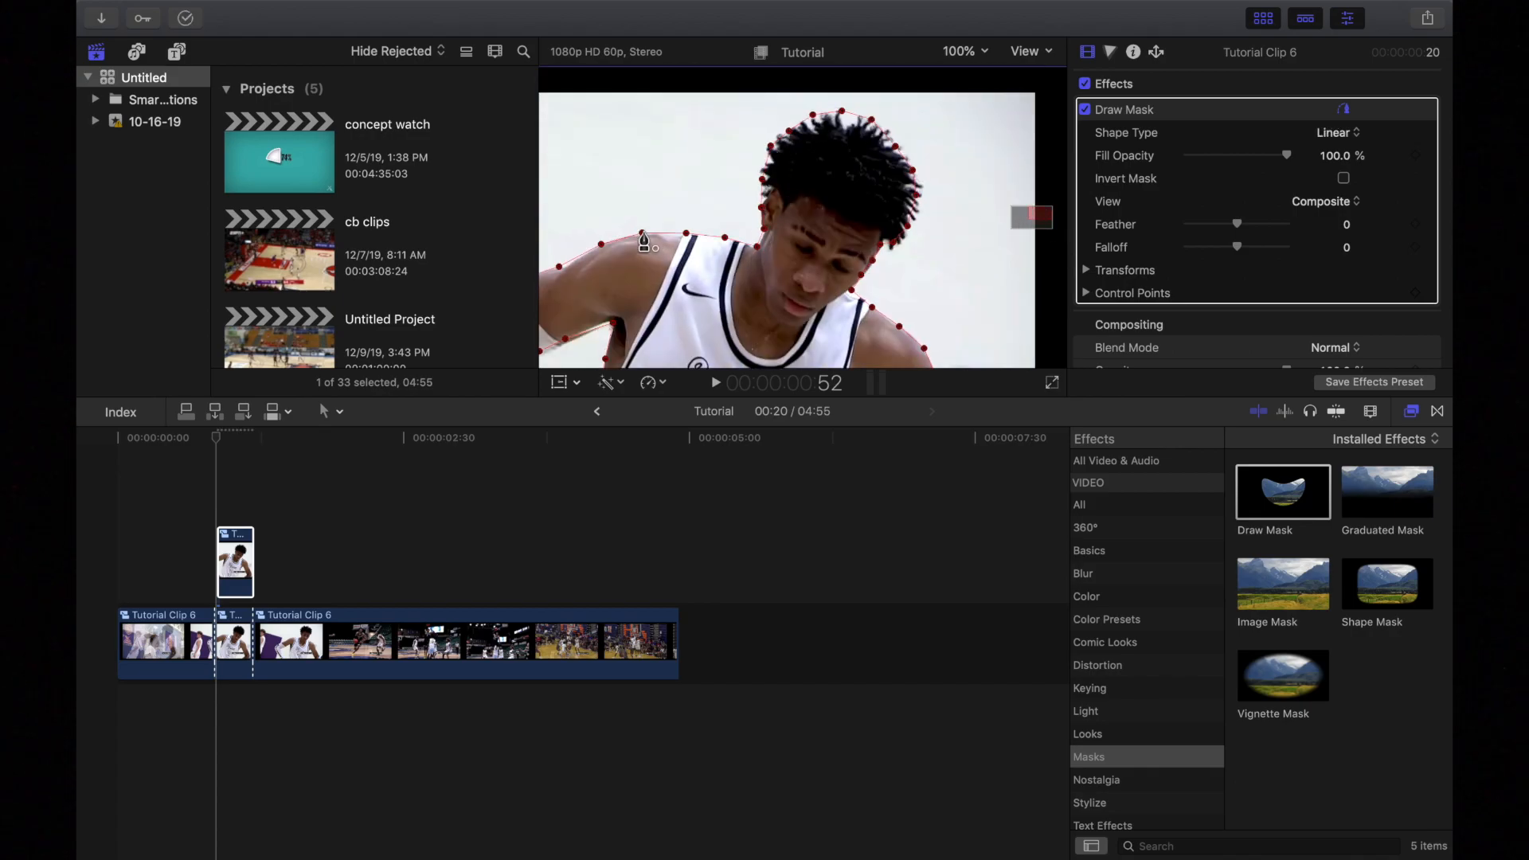
- Fit the frame with Shift+Z, expand the mask's Transforms, select the connected piece and step one frame forward
key("shift+z")
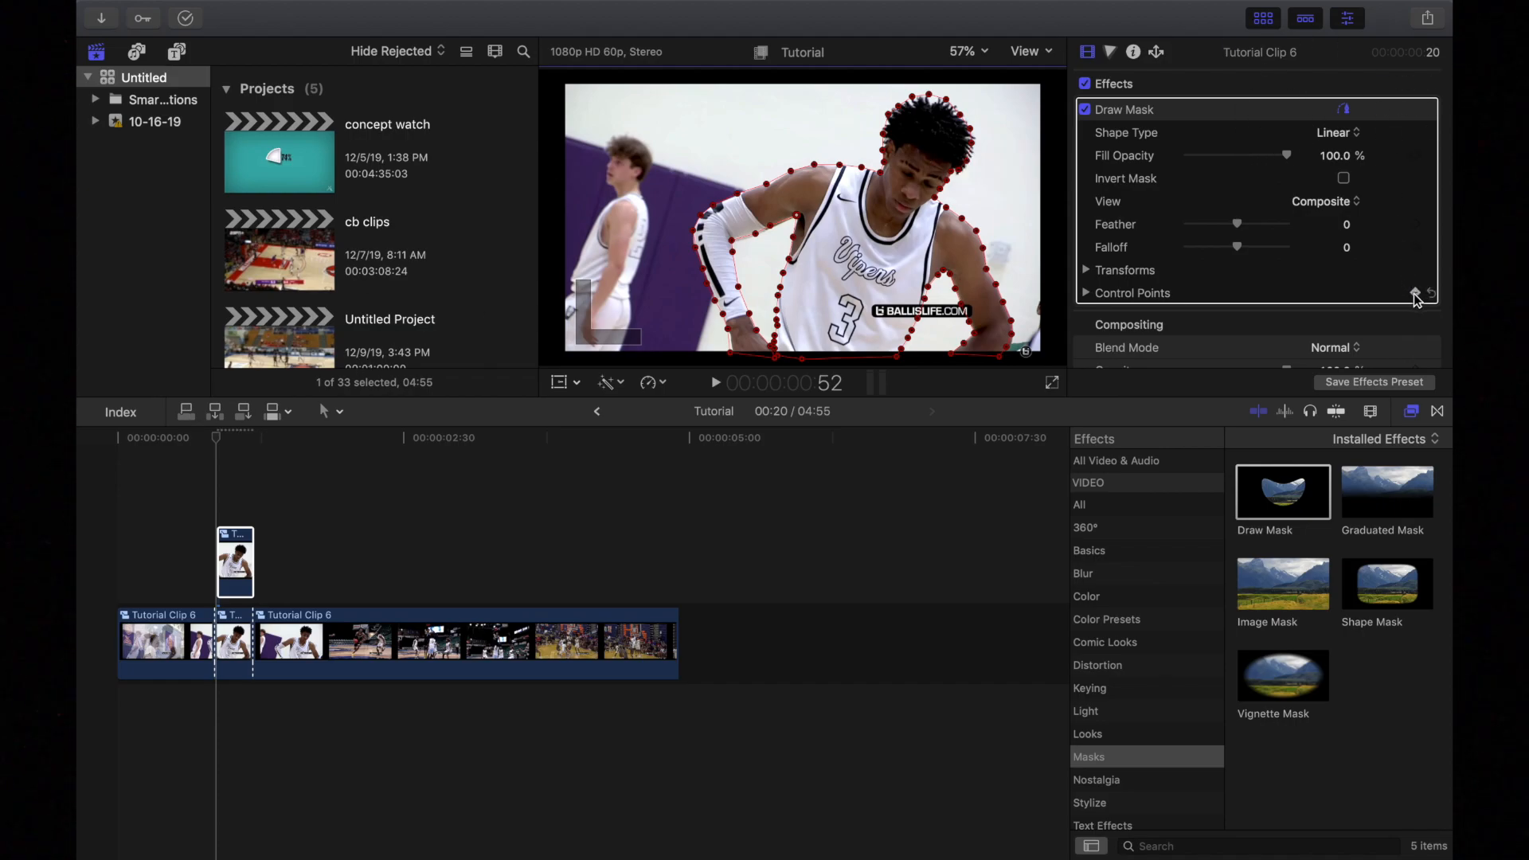
left_click(1087, 270)
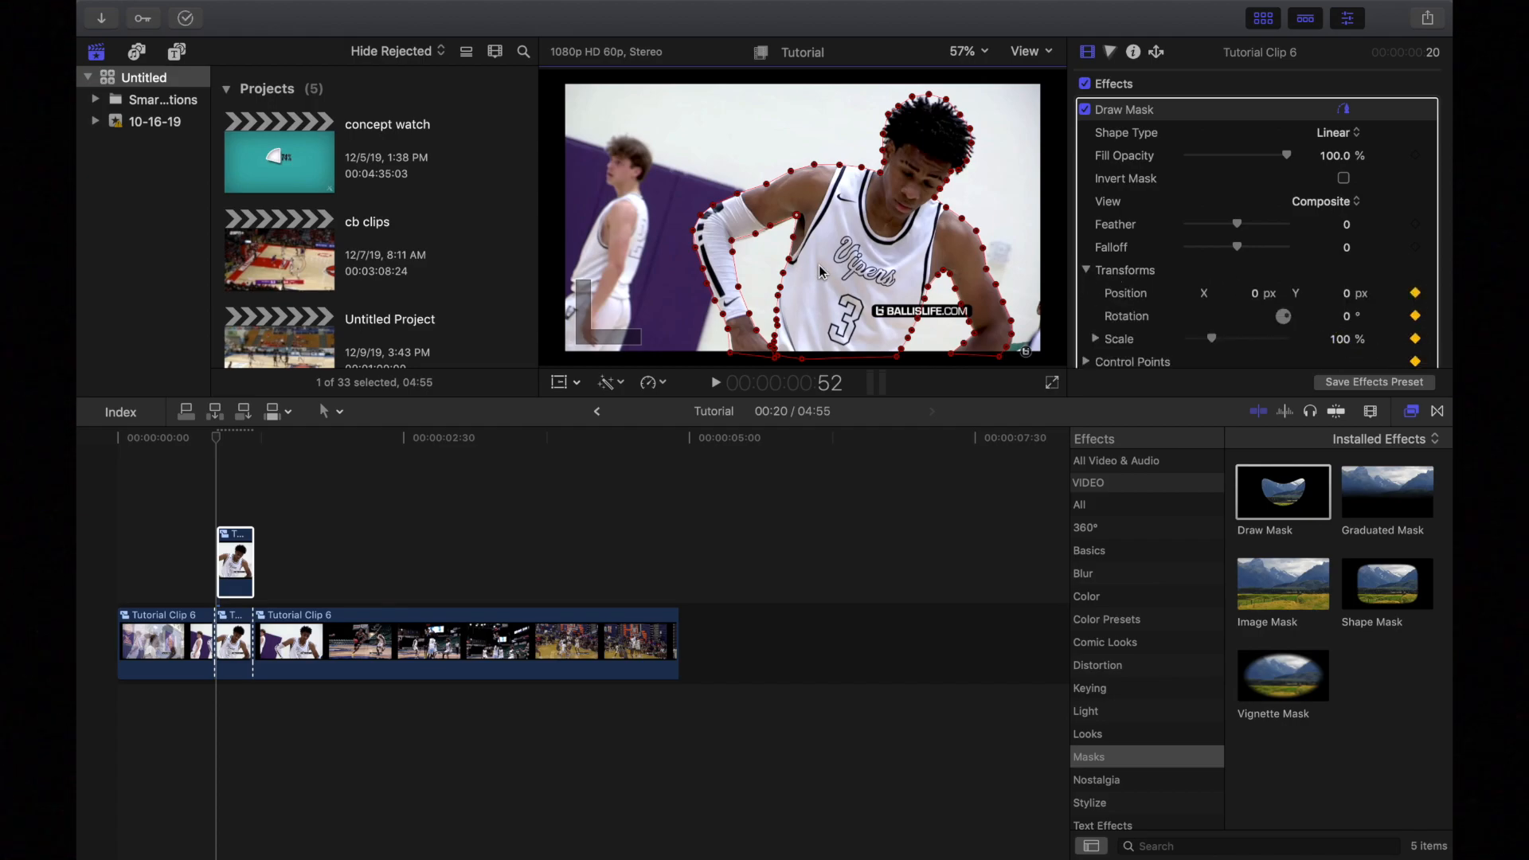
left_click(234, 560)
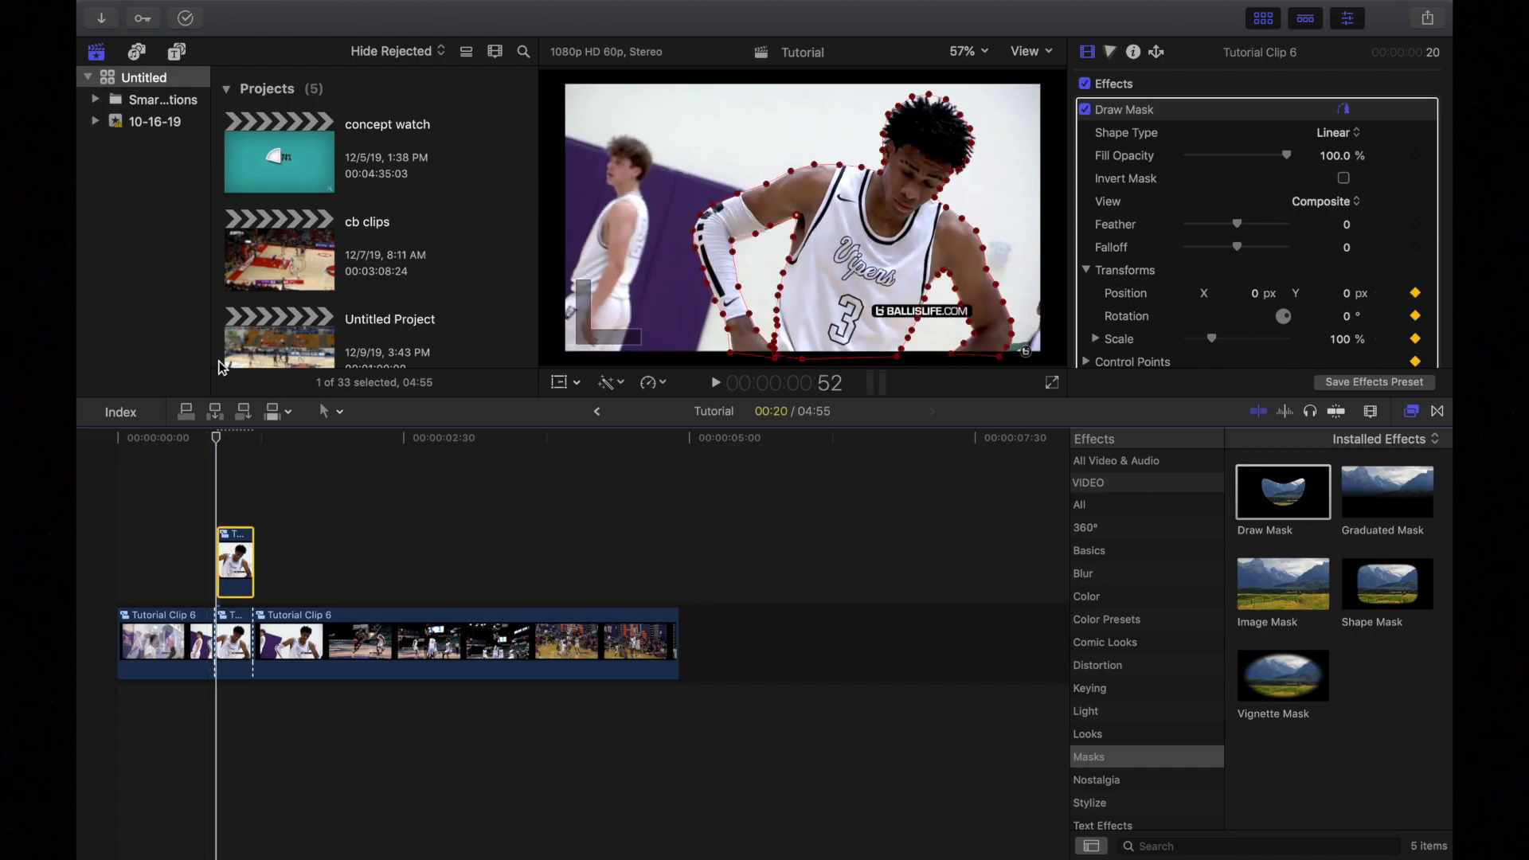
key("Right")
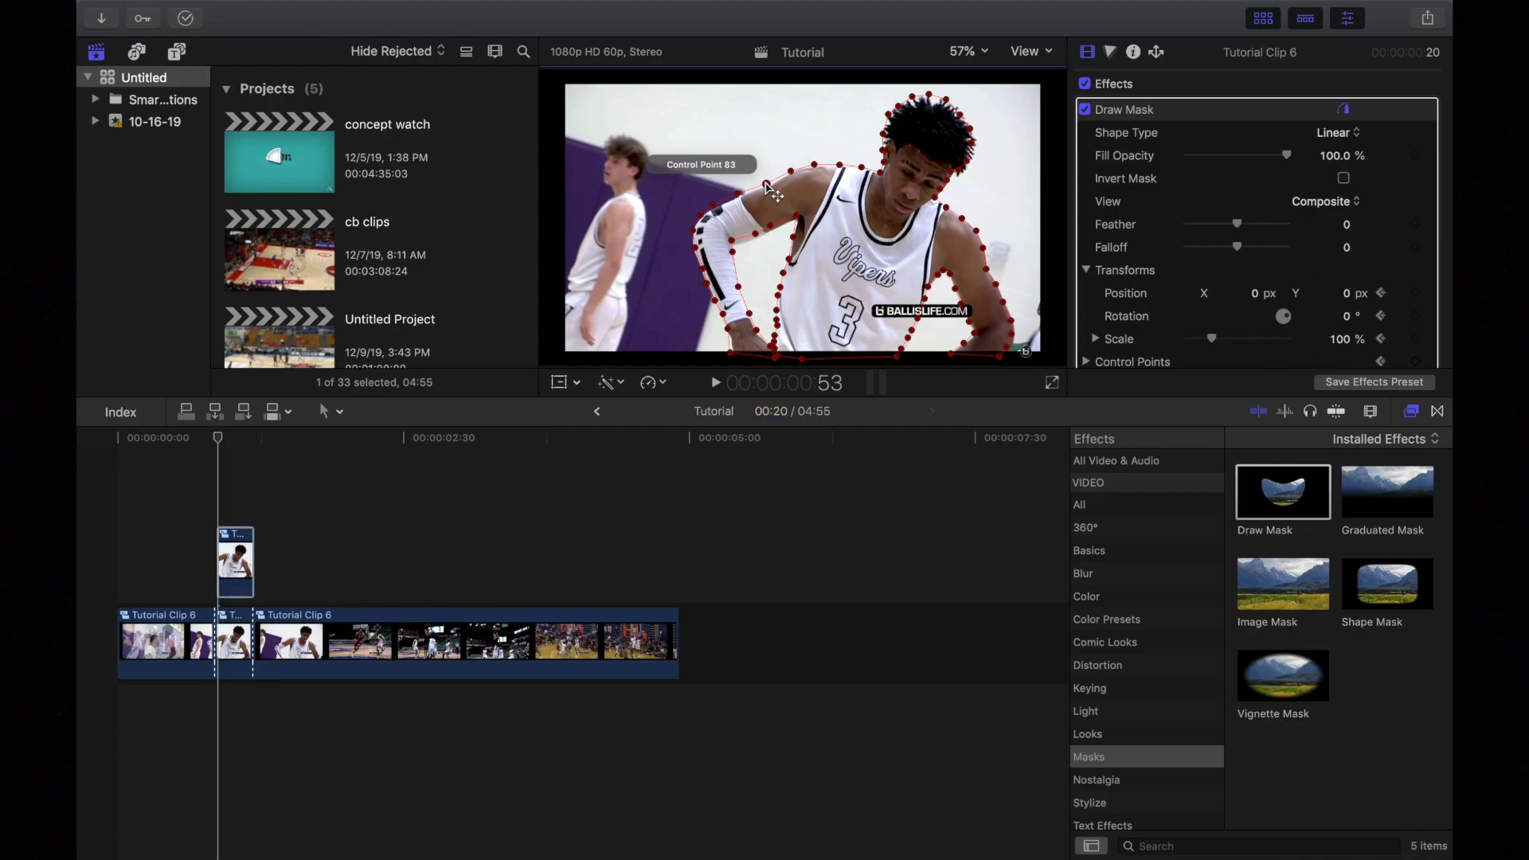
- Refit the mask points at the shoulder, forearm, collar and bottom edge to the player on this frame
mouse_move(751, 212)
left_mouse_down()
mouse_move(770, 194)
mouse_move(744, 206)
left_mouse_up()
left_click(755, 239)
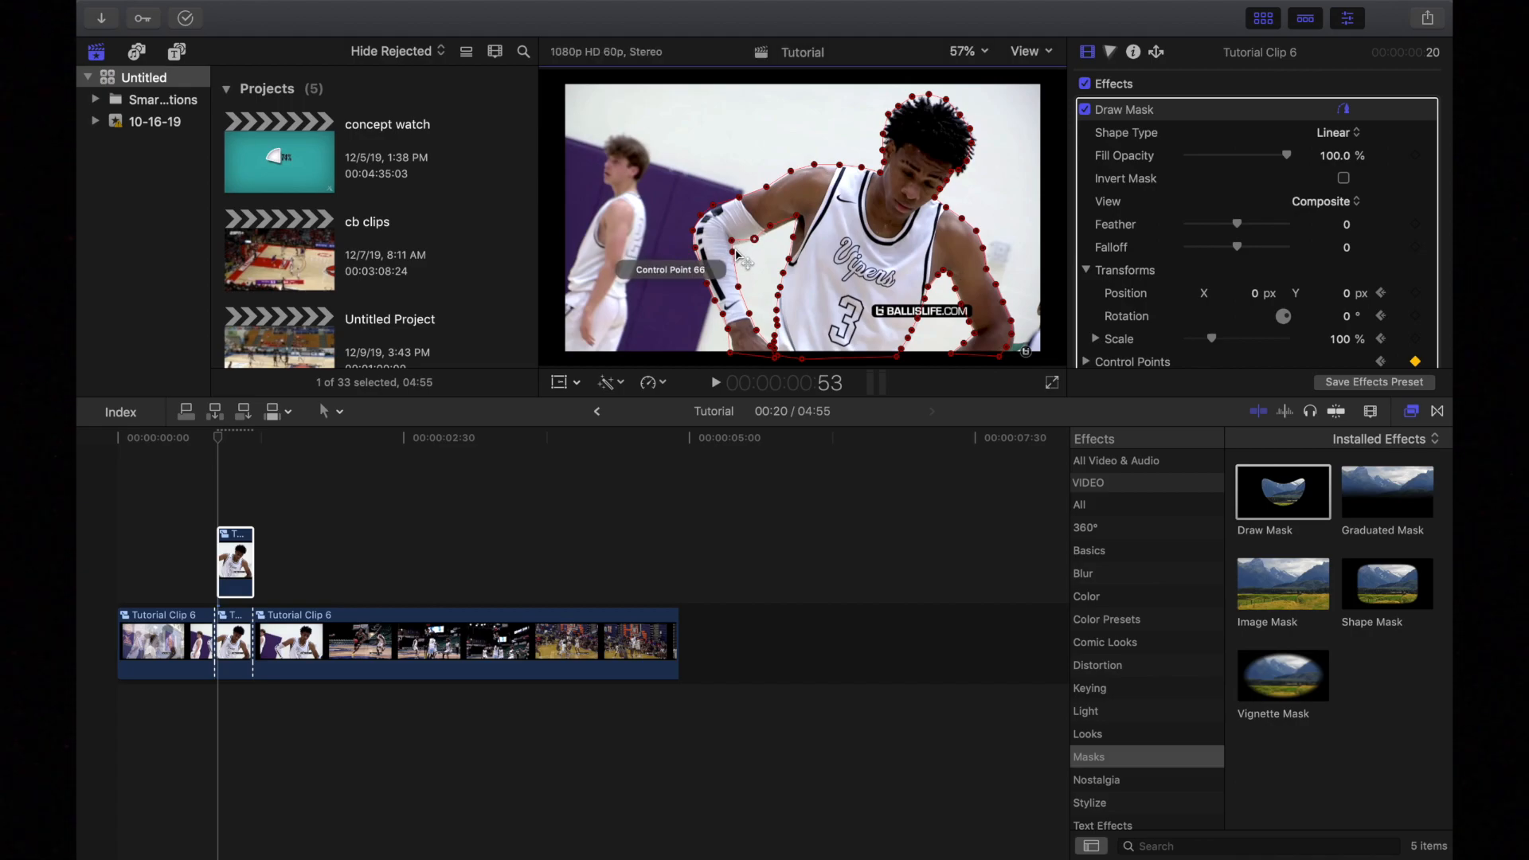
left_click(735, 261)
mouse_move(736, 263)
left_mouse_down()
mouse_move(731, 247)
mouse_move(754, 239)
left_mouse_up()
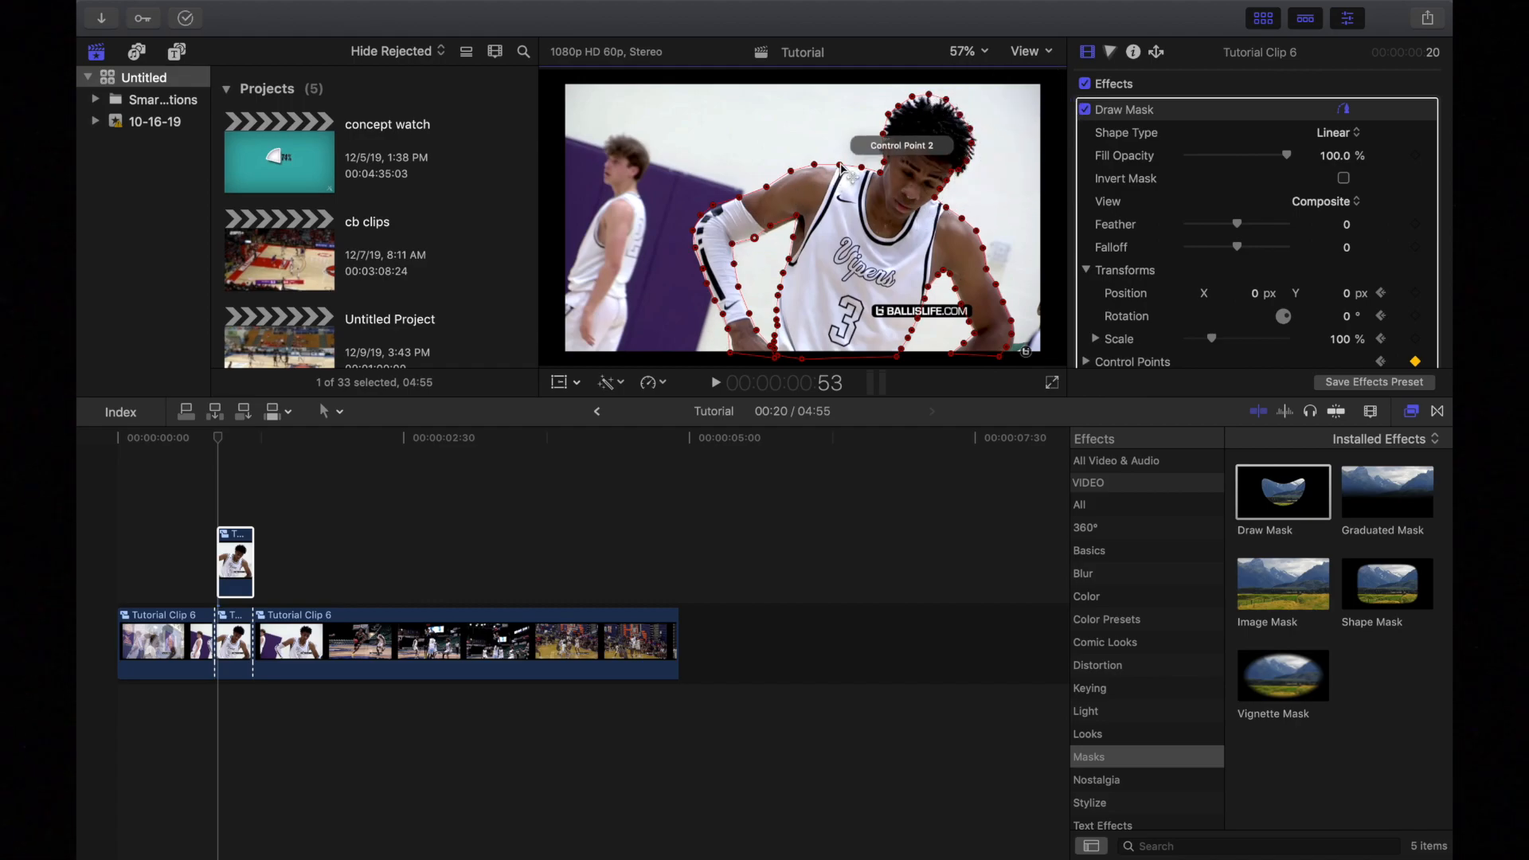
left_click_drag(840, 170, 840, 168)
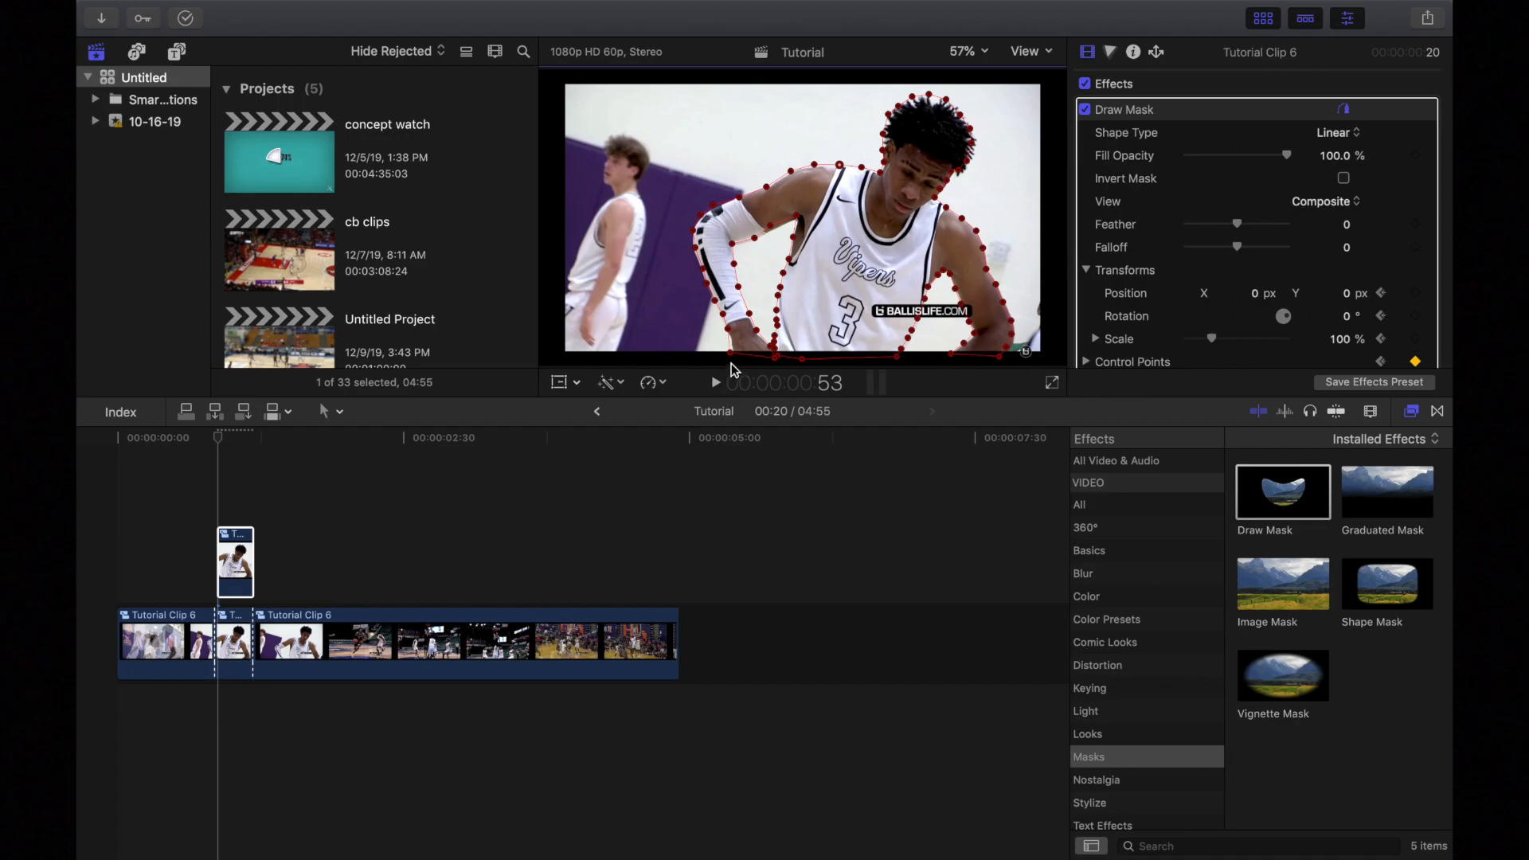
left_click_drag(737, 359, 739, 357)
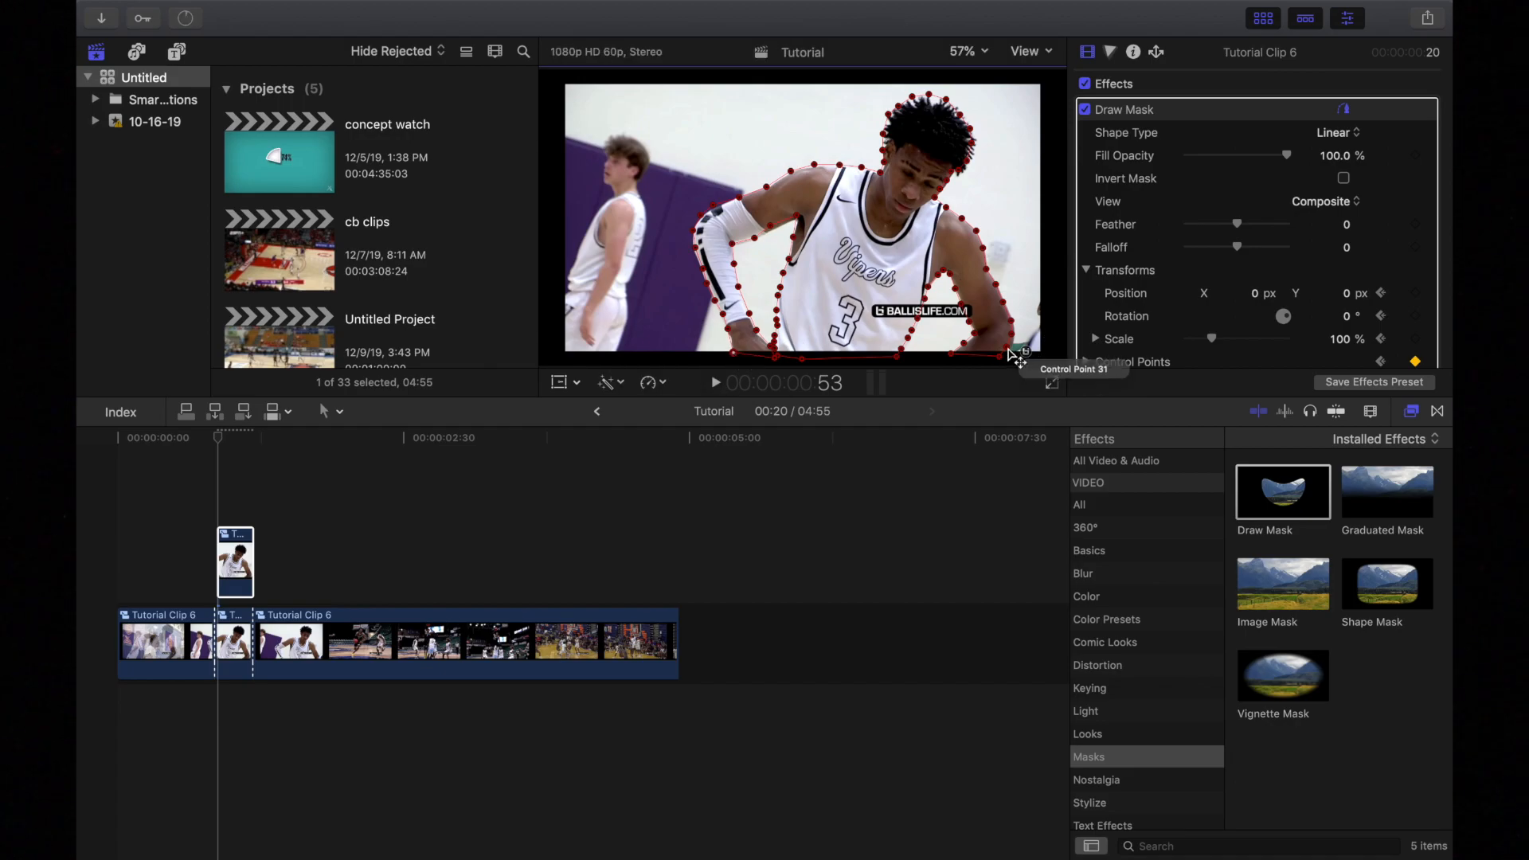
- Step forward a few frames, nudging the collar and left-side points so the outline keeps matching the player
key("Right")
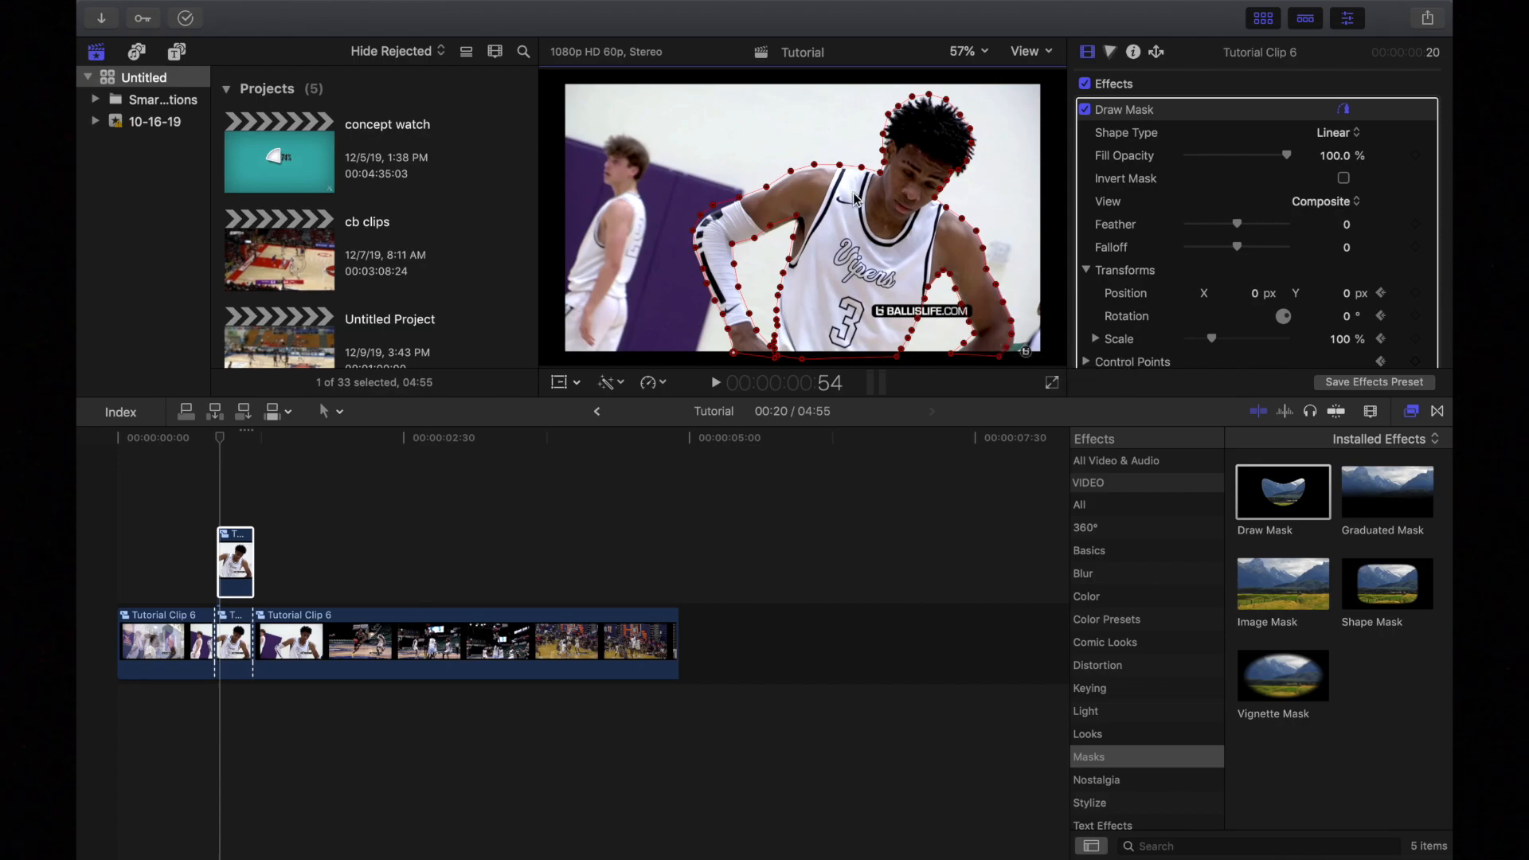
left_click_drag(841, 165, 842, 170)
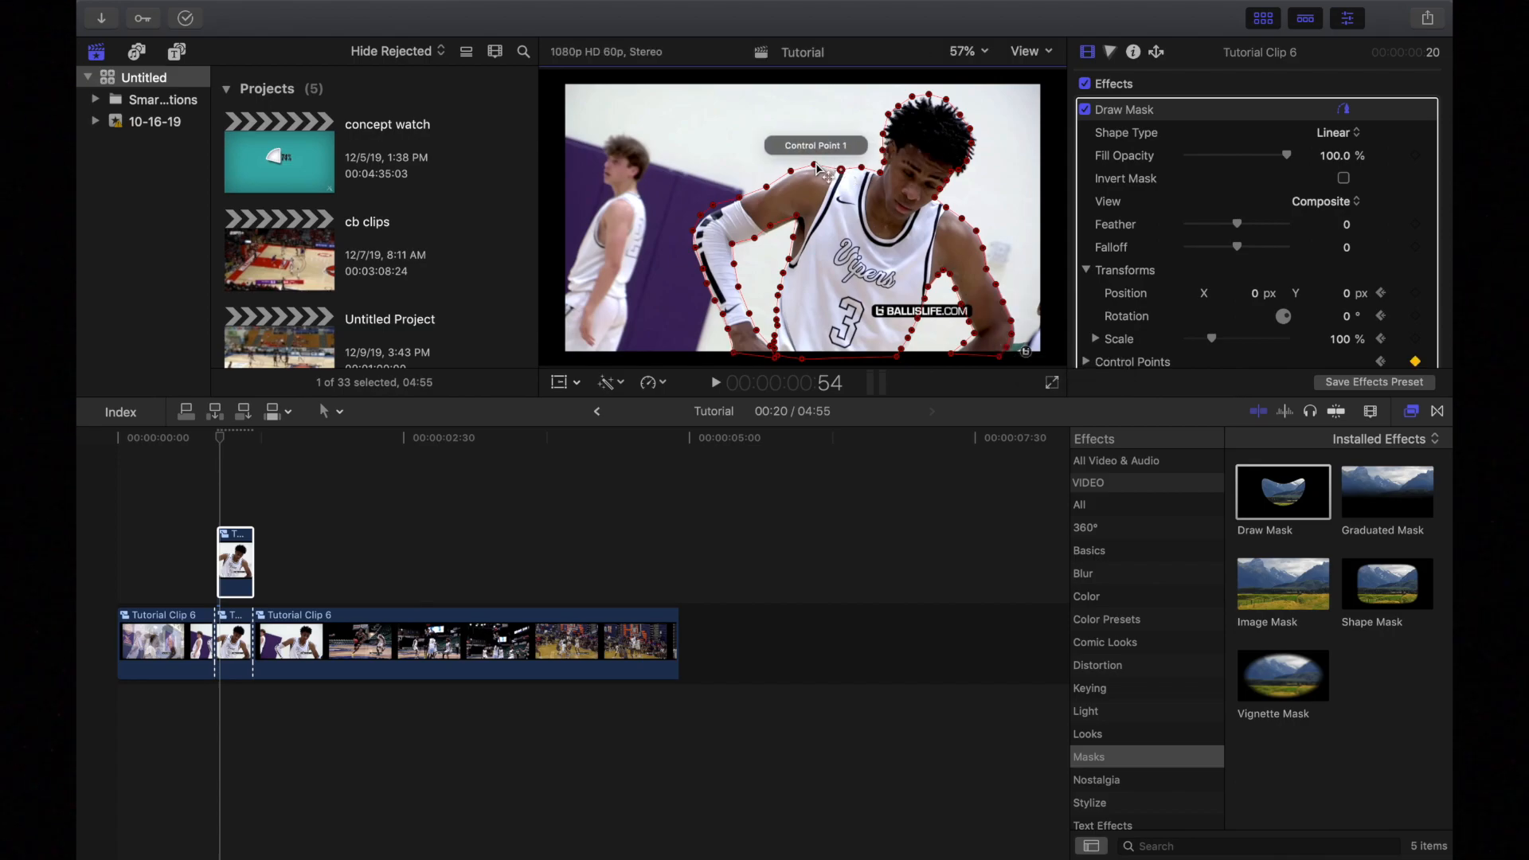
left_click_drag(765, 224, 771, 231)
key("Right")
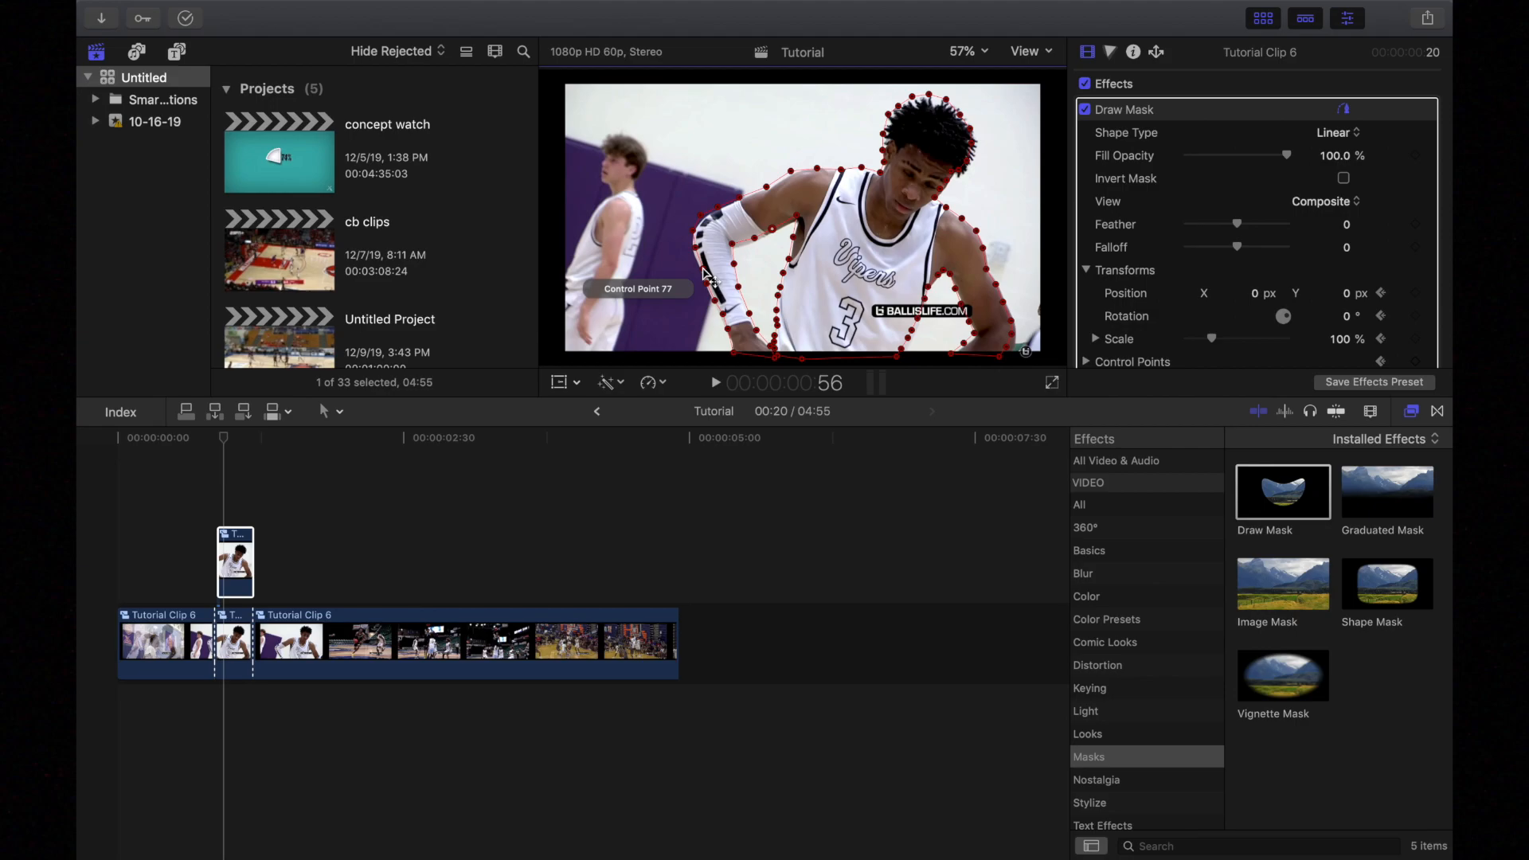
key("Right")
key("Right")
key("Right")
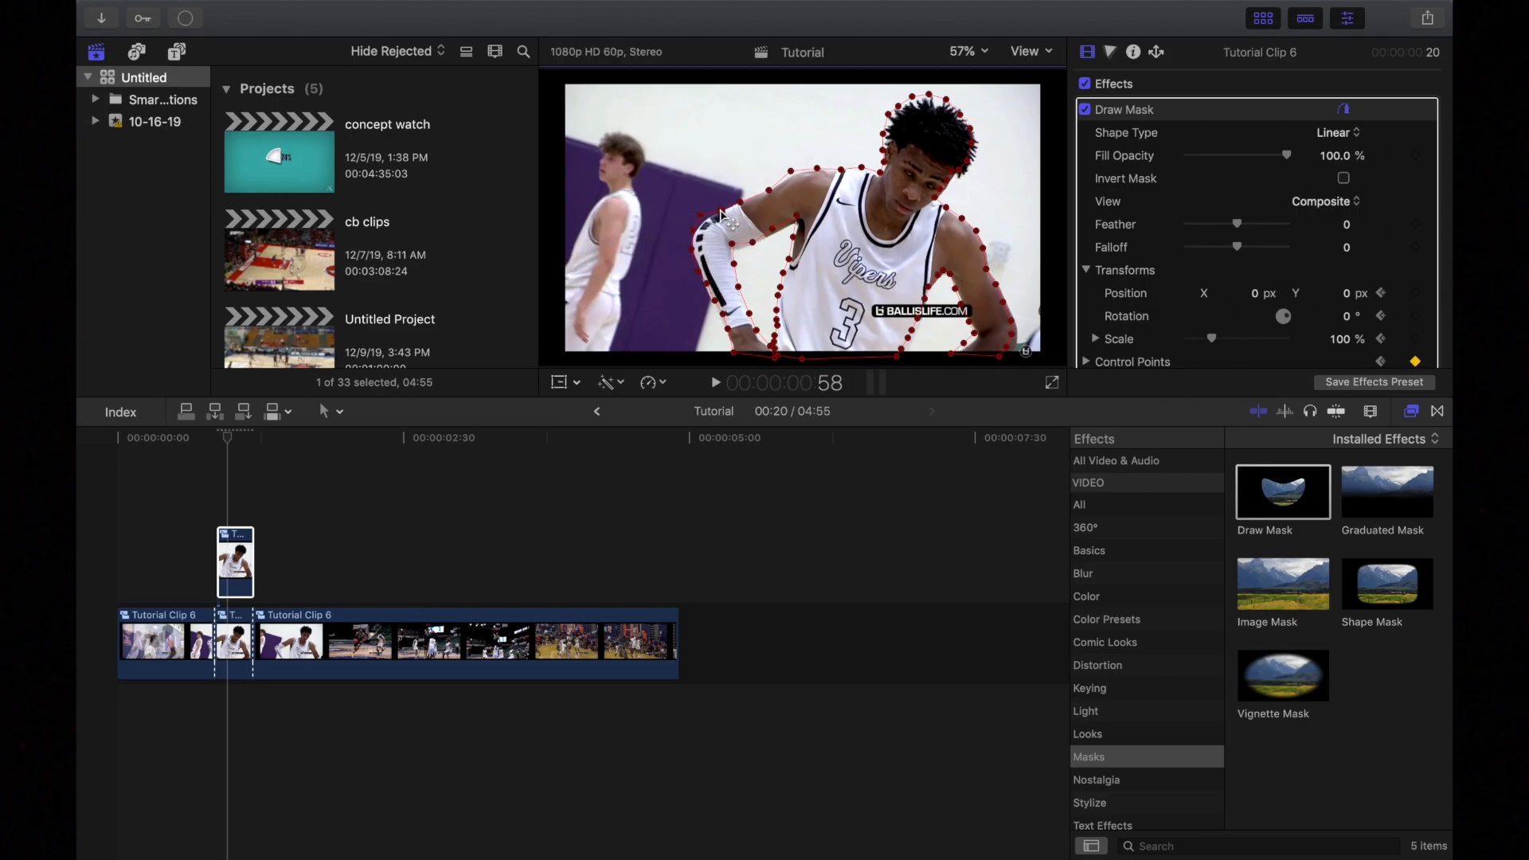
left_click_drag(716, 222, 718, 228)
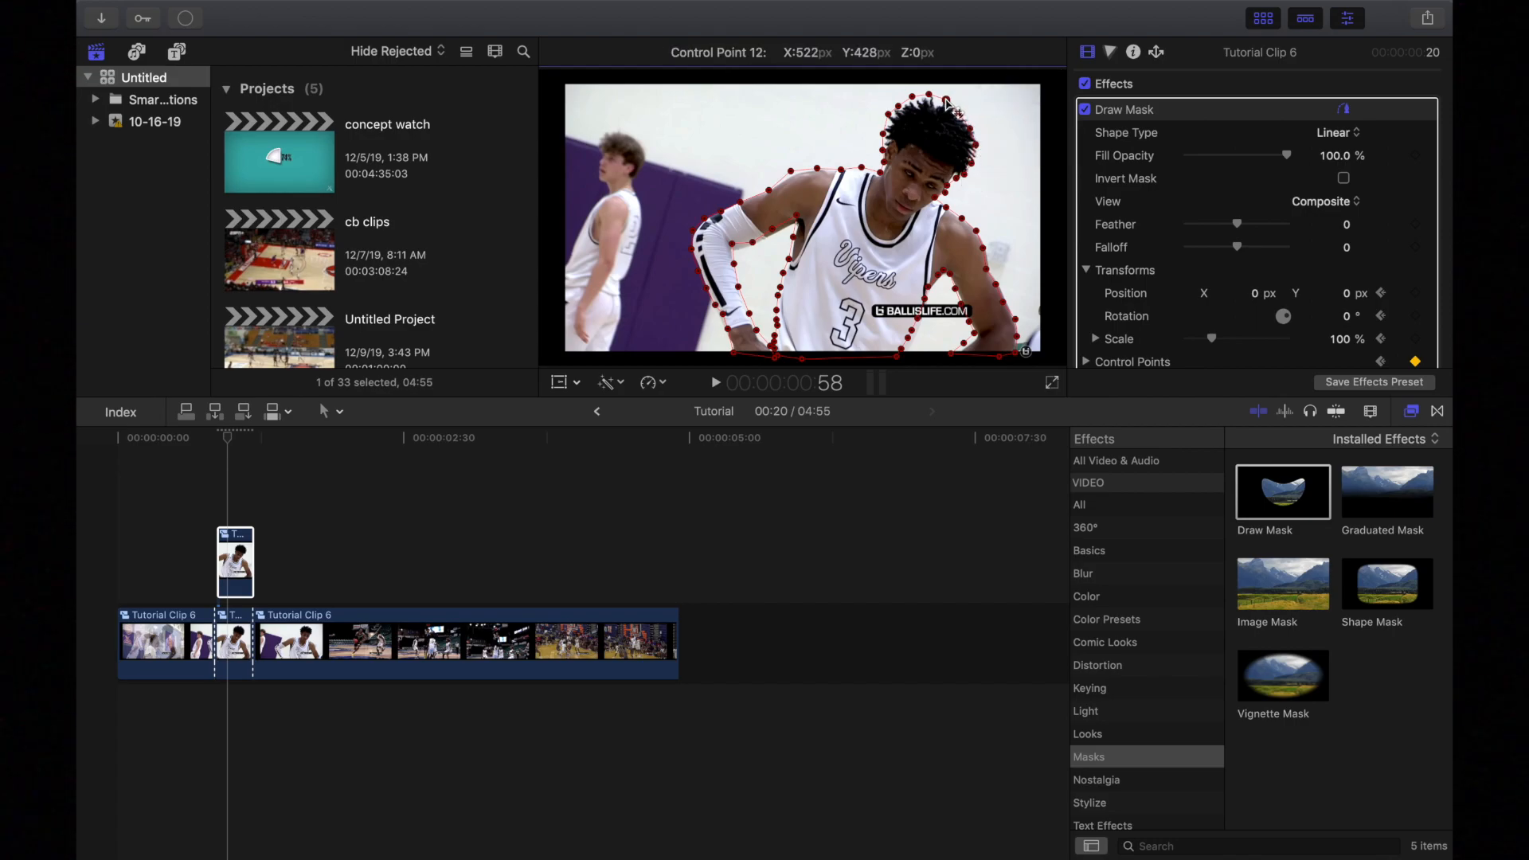
- Advance further, shifting the whole mask up and correcting the left-arm points frame by frame
key("Right")
key("Right")
key("Right")
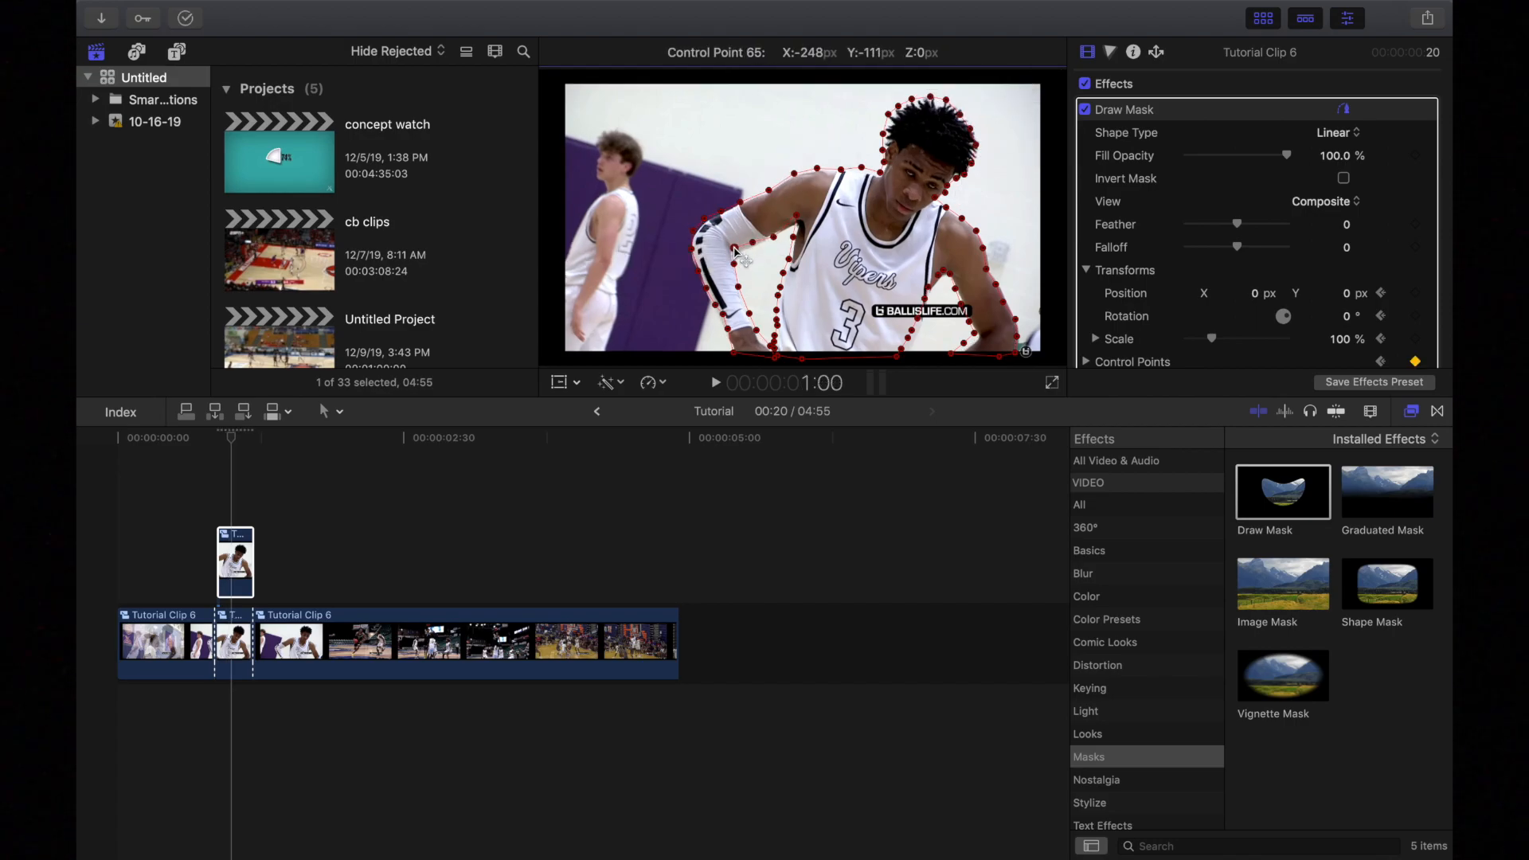
left_click_drag(800, 227, 801, 220)
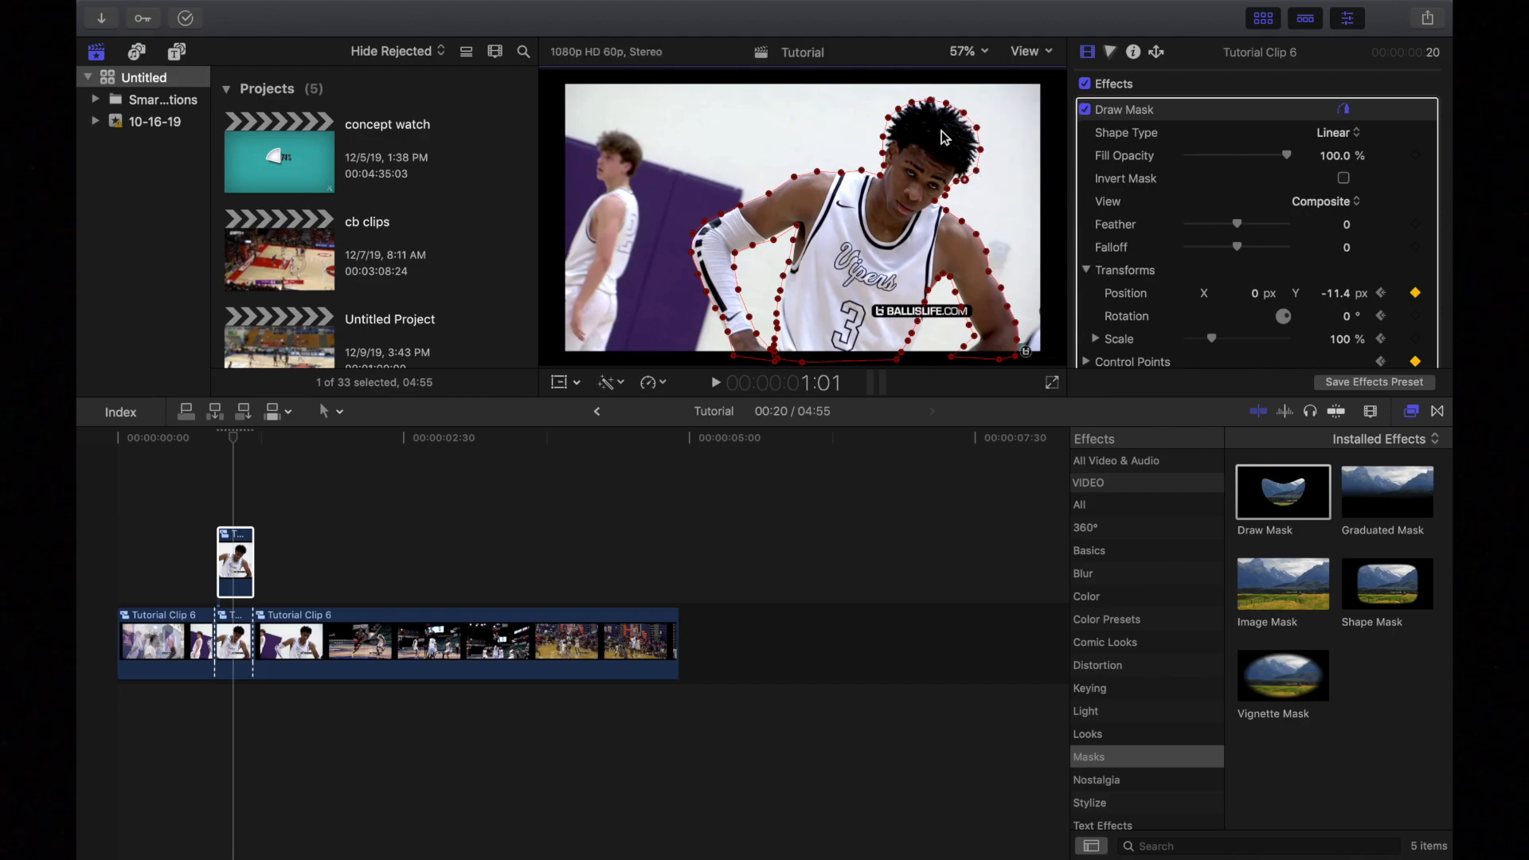
key("Right")
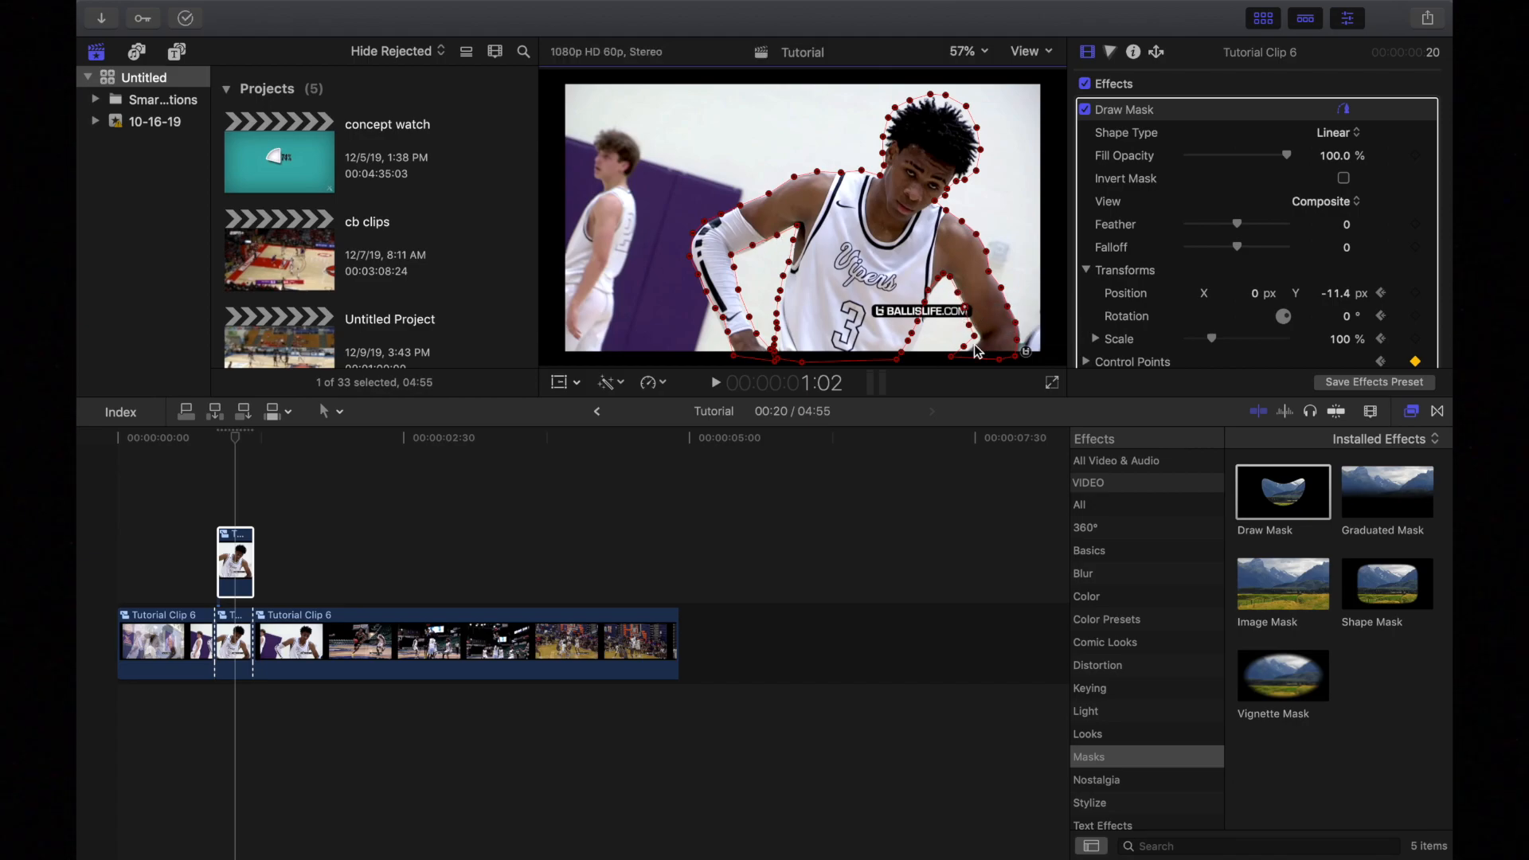
key("Right")
key("Right")
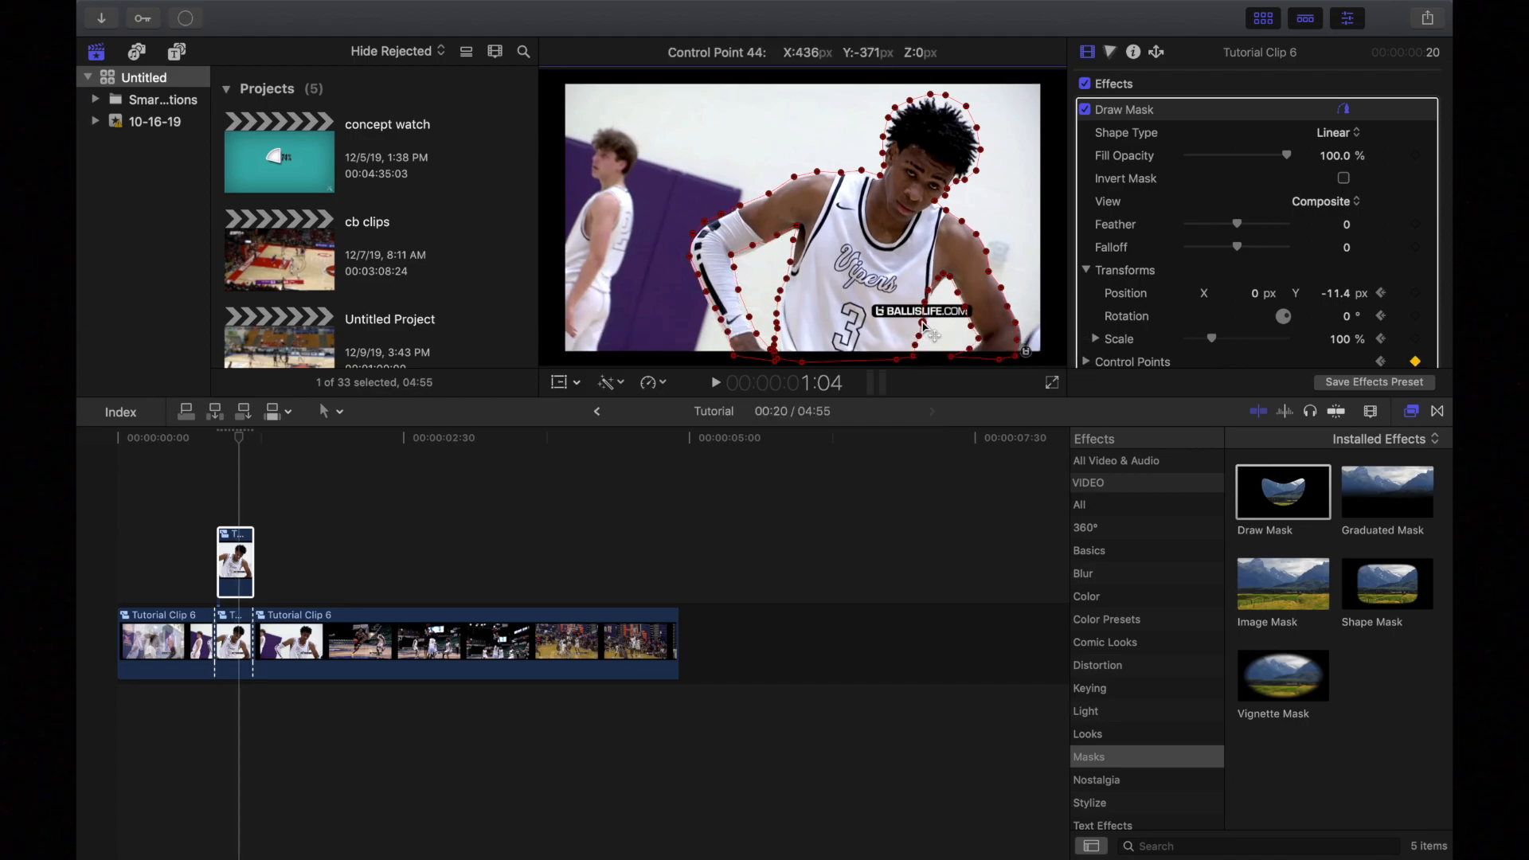
left_click_drag(707, 229, 739, 236)
key("Right")
key("Right")
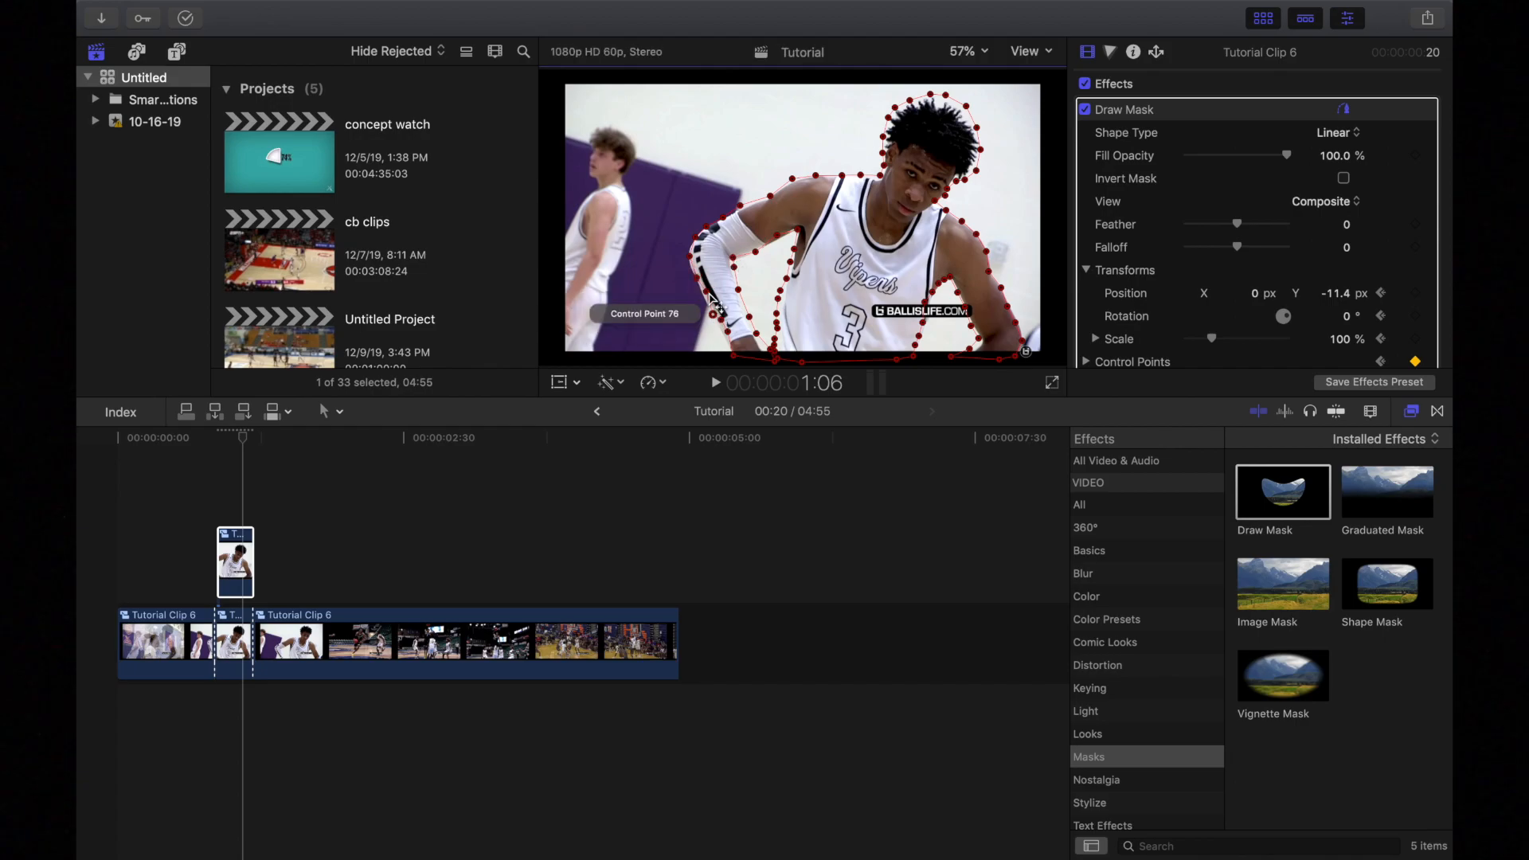
key("Right")
key("Right")
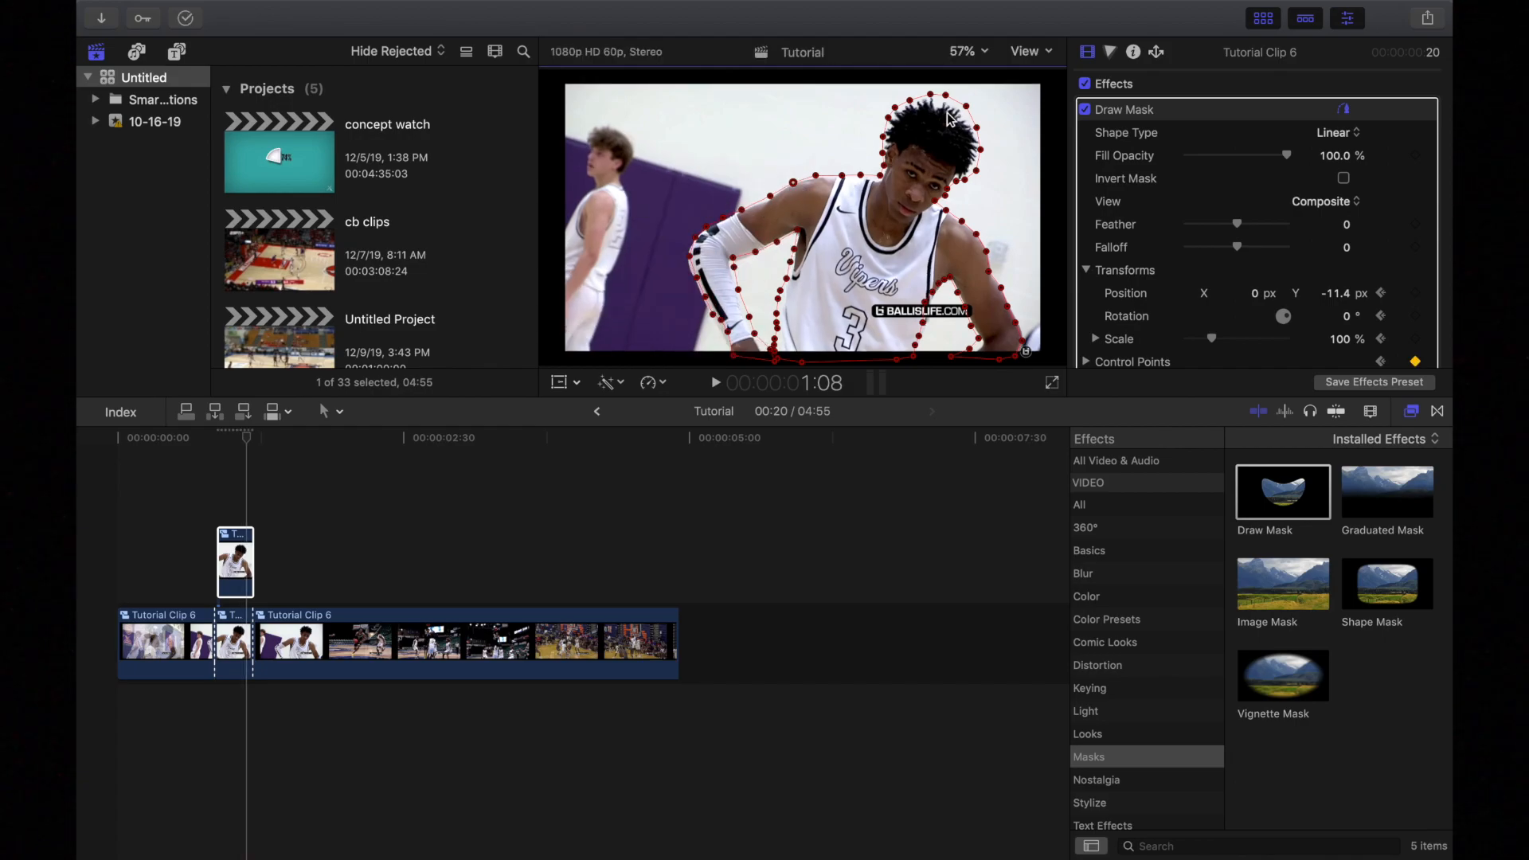
- Finish tracking the bottom edge and whole mask over the last frames, then return to the clip start
left_click_drag(729, 267, 730, 271)
key("Right")
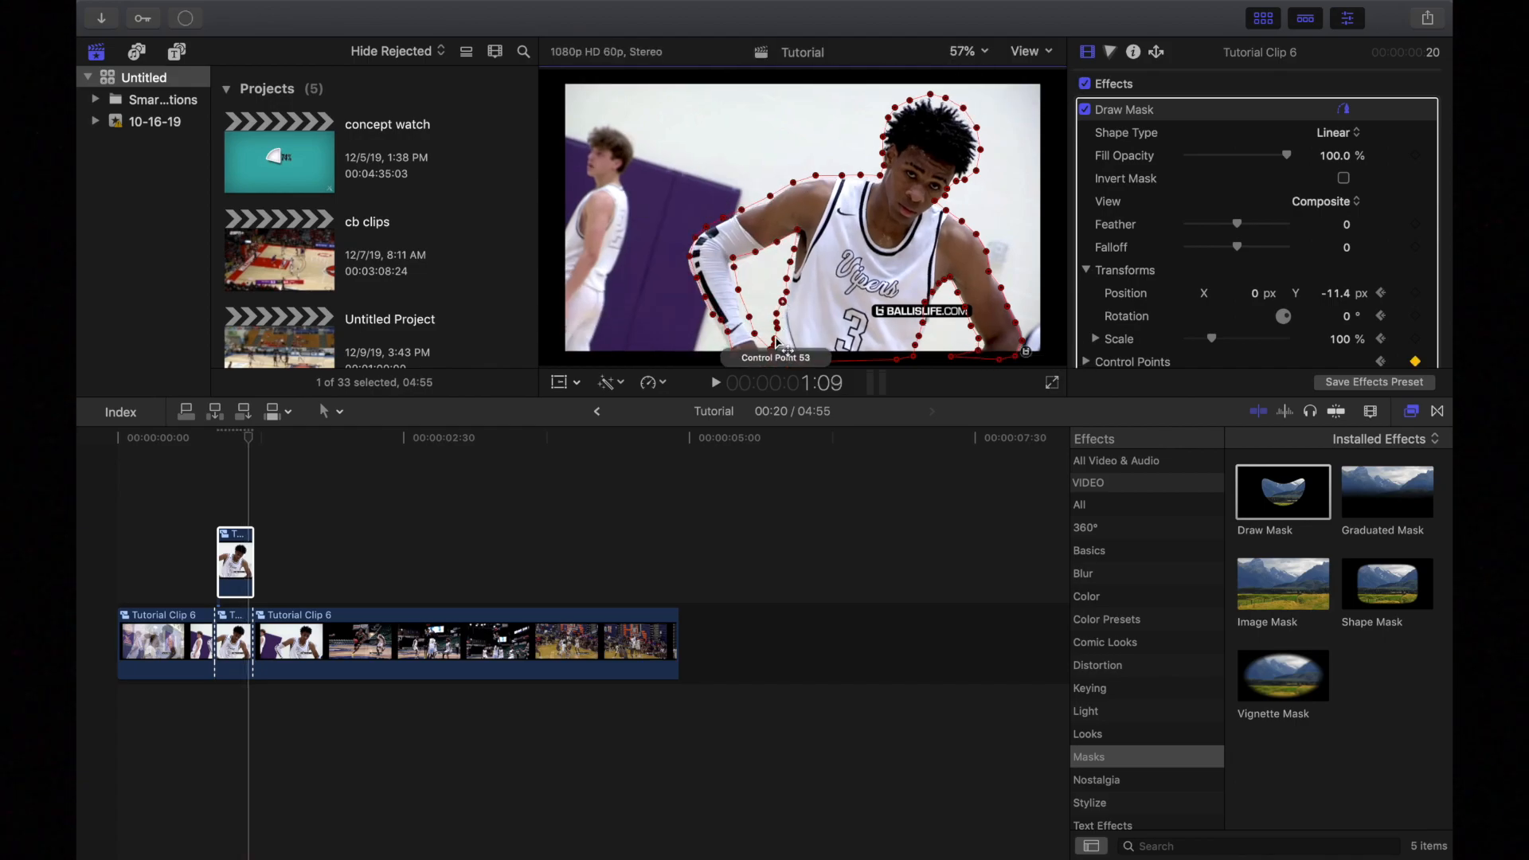
key("Right")
left_click_drag(730, 340, 732, 347)
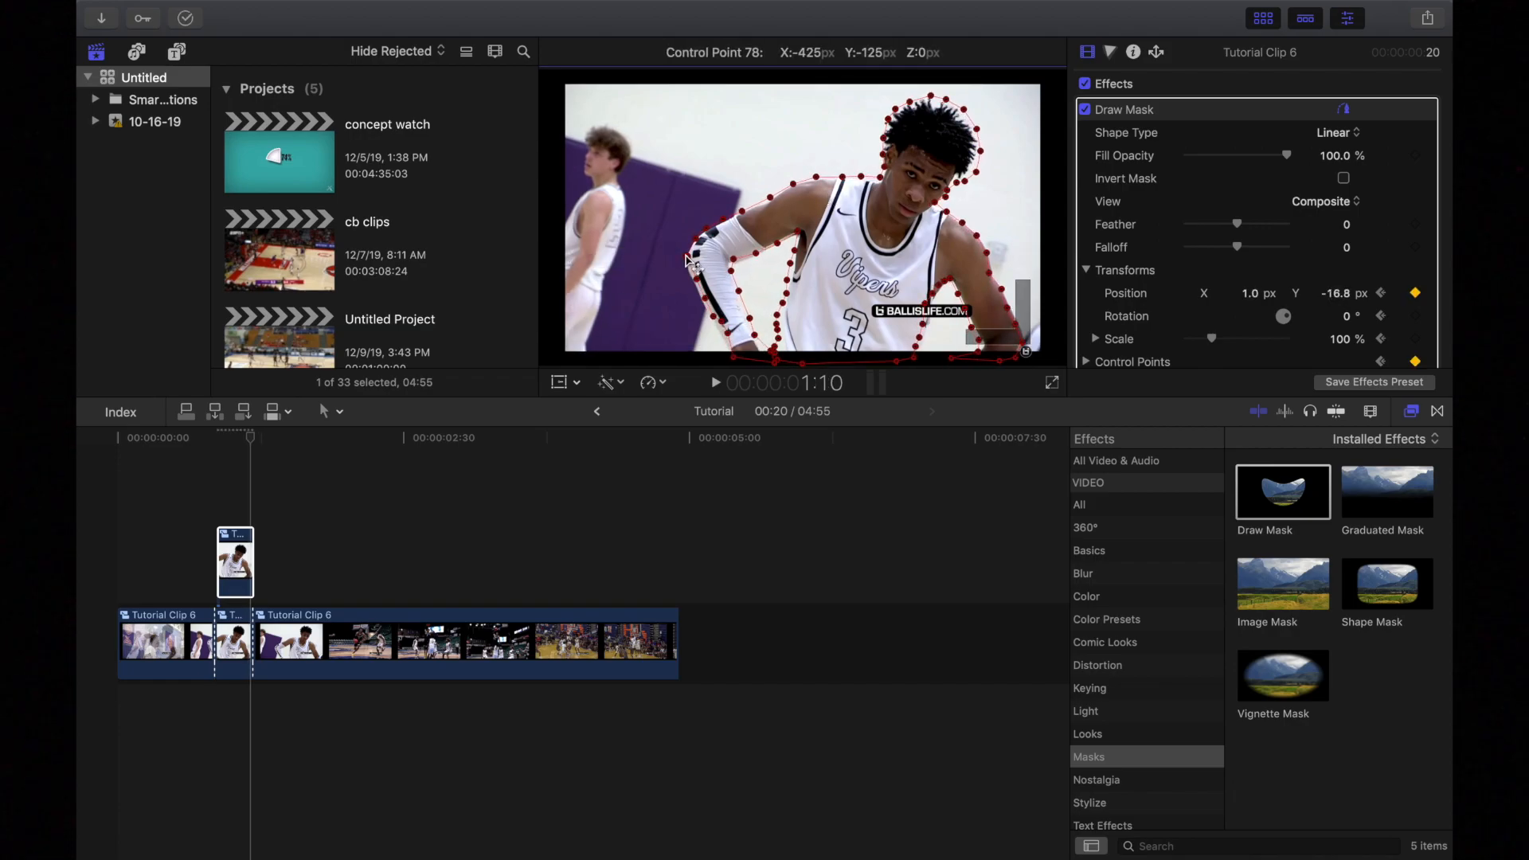
key("Right")
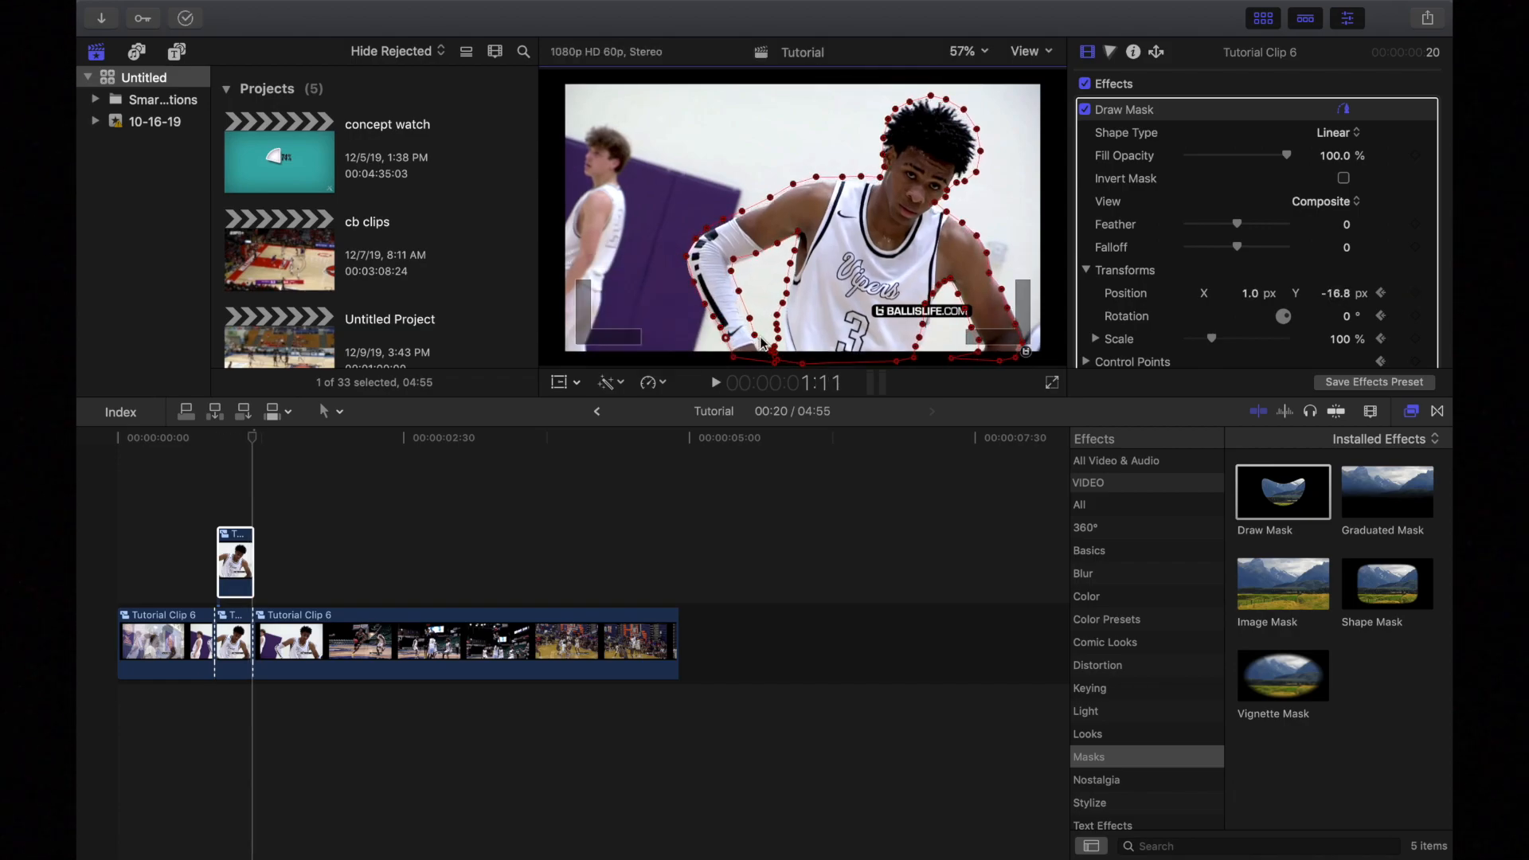
key("Right")
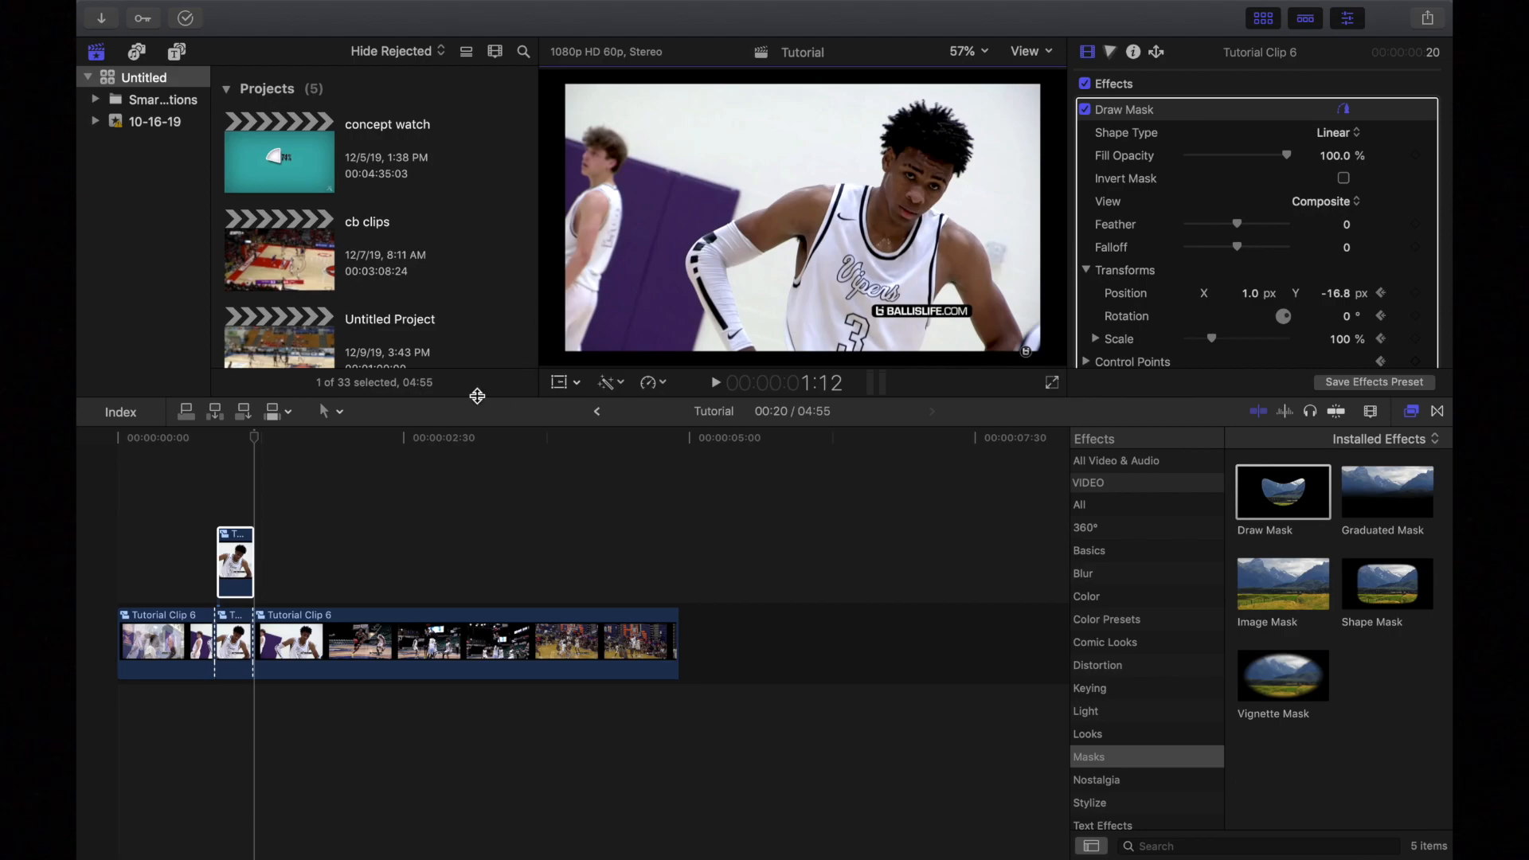
left_click(203, 497)
- Replay the masked section and apply the Comic Cool look to the connected clip
key("space")
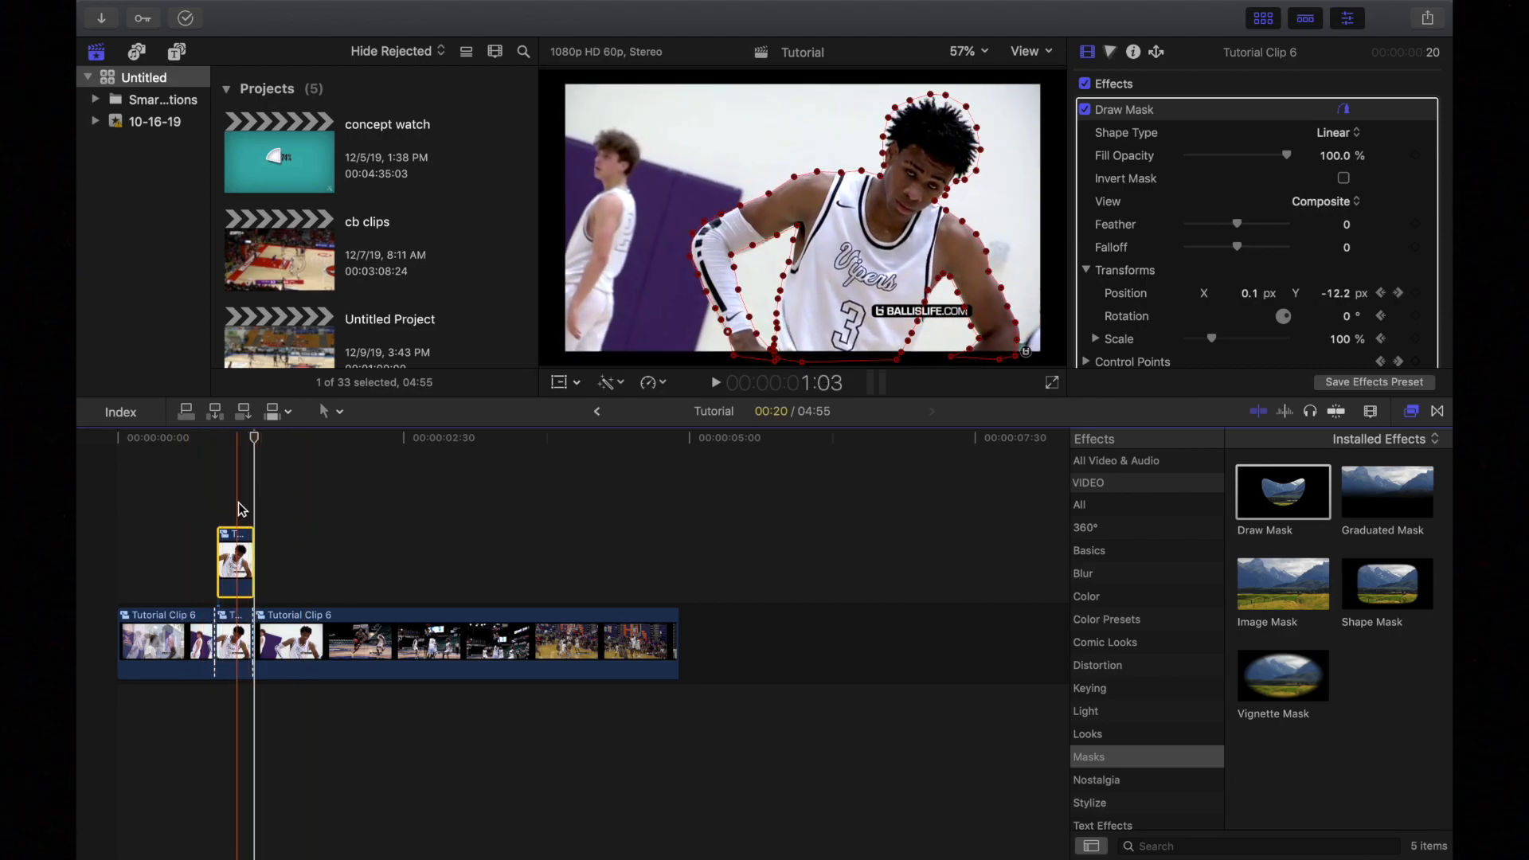
left_click(215, 442)
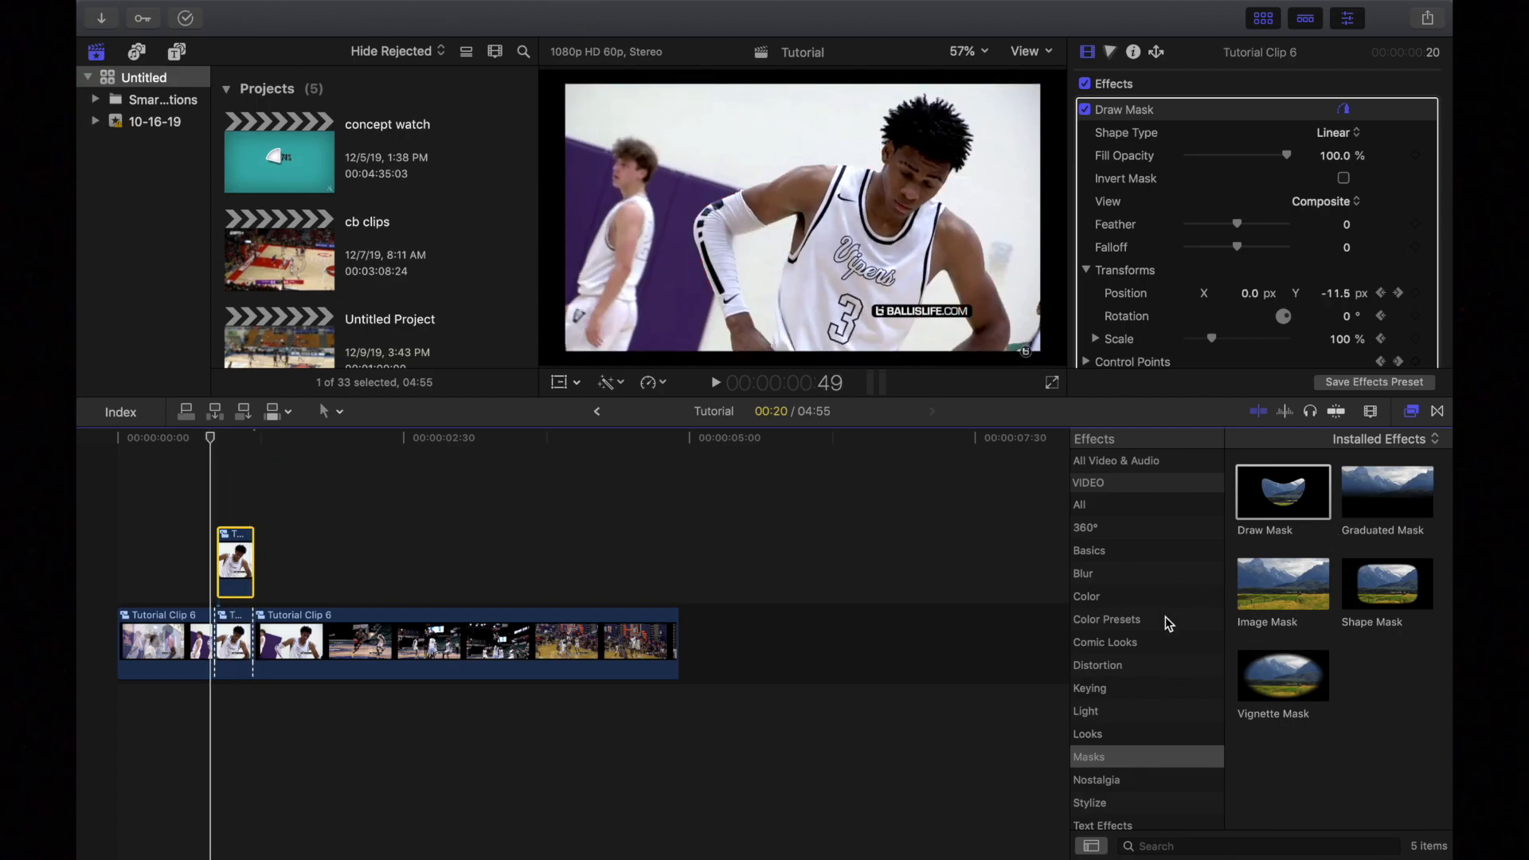
left_click(1138, 649)
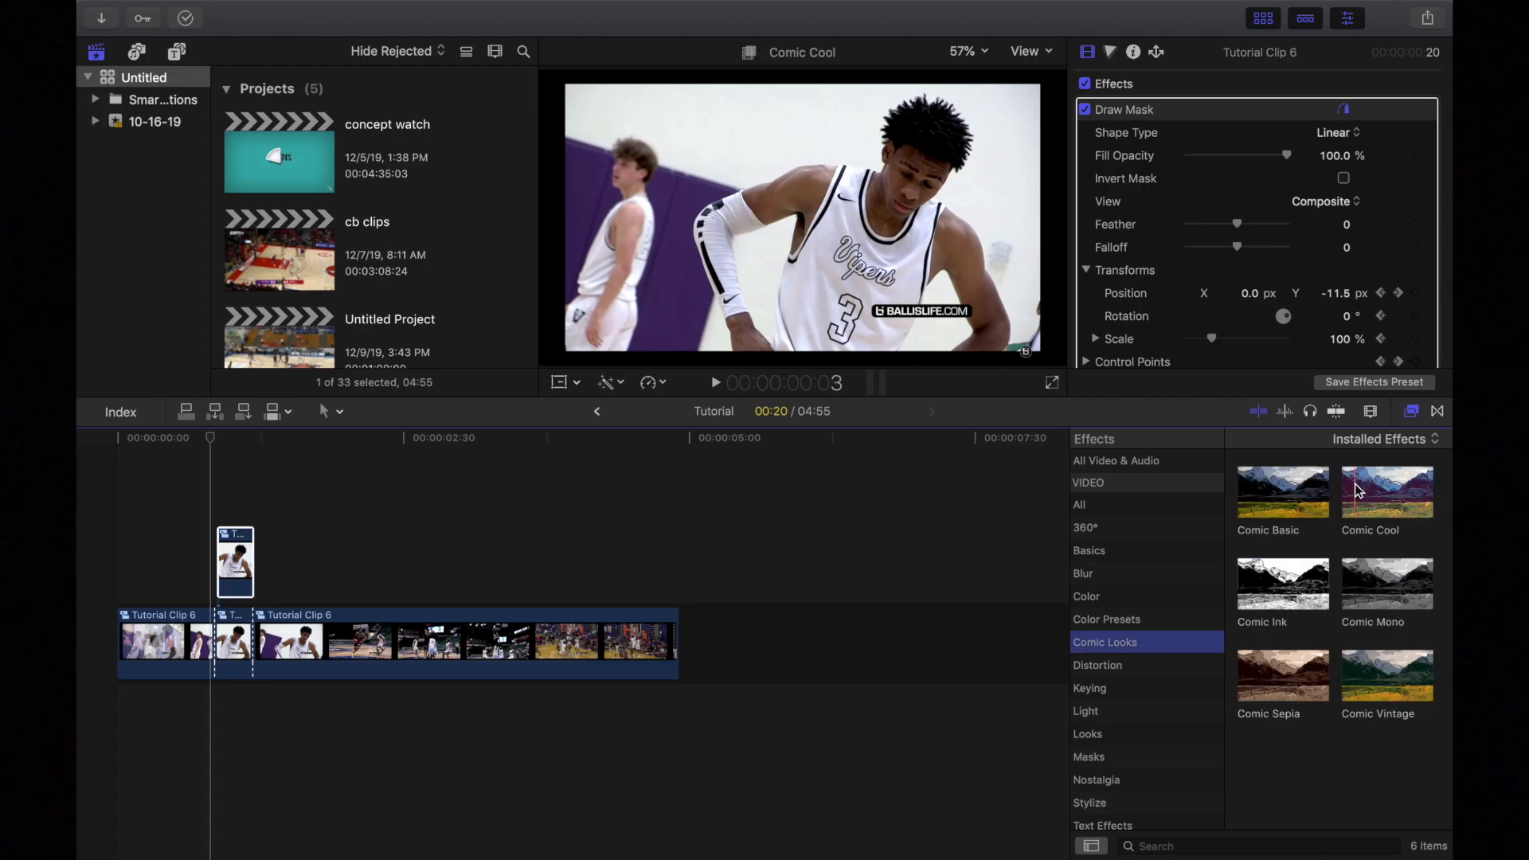
mouse_move(1386, 492)
left_mouse_down()
mouse_move(1106, 480)
mouse_move(239, 562)
left_mouse_up()
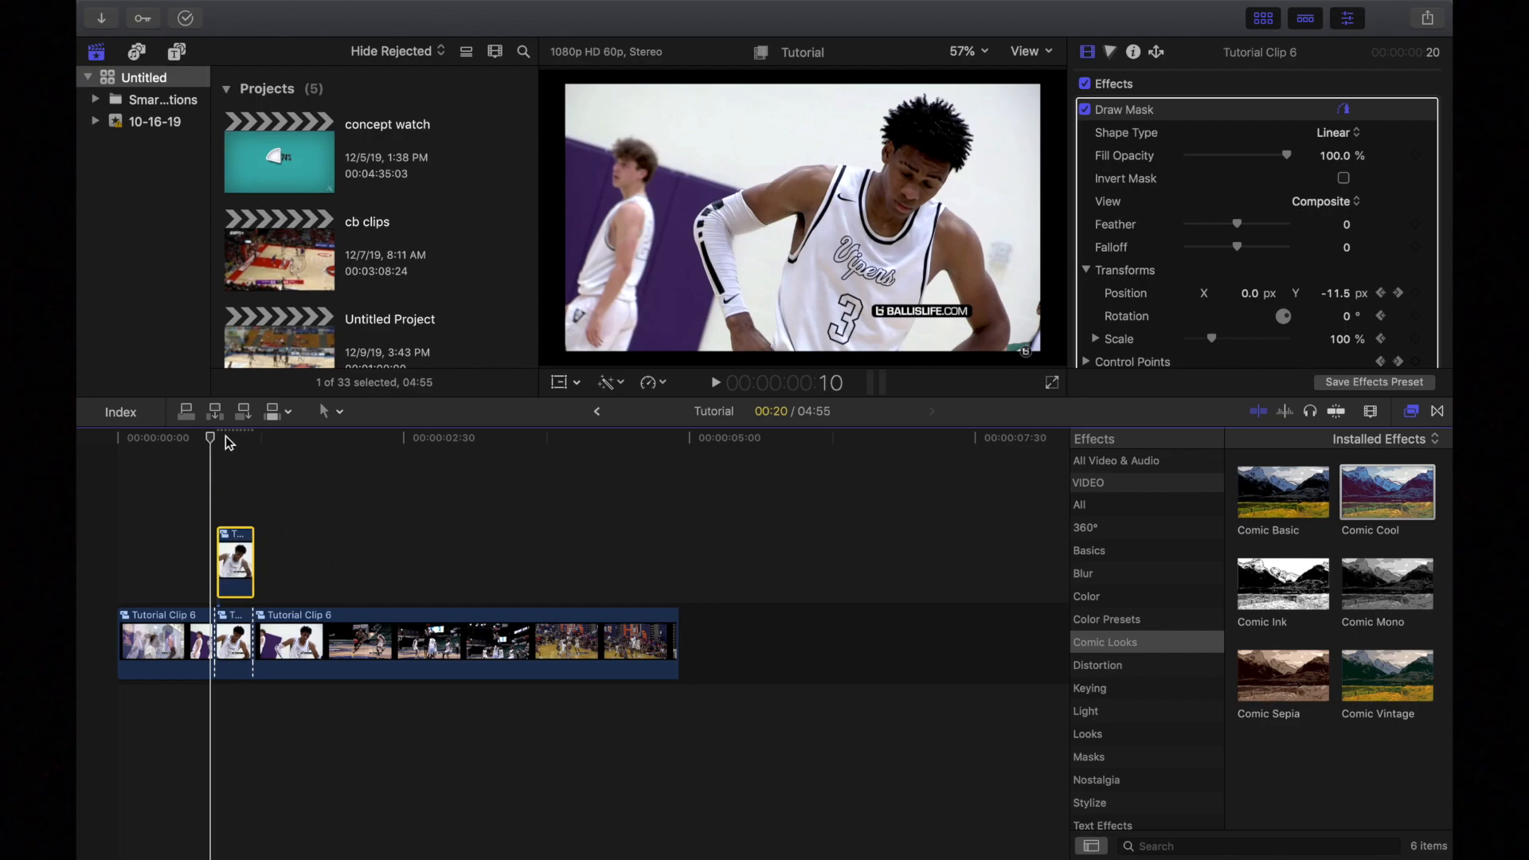
- Park on a frame showing the effect and set the Comic Cool Style to Black & White
left_click_drag(211, 441, 215, 440)
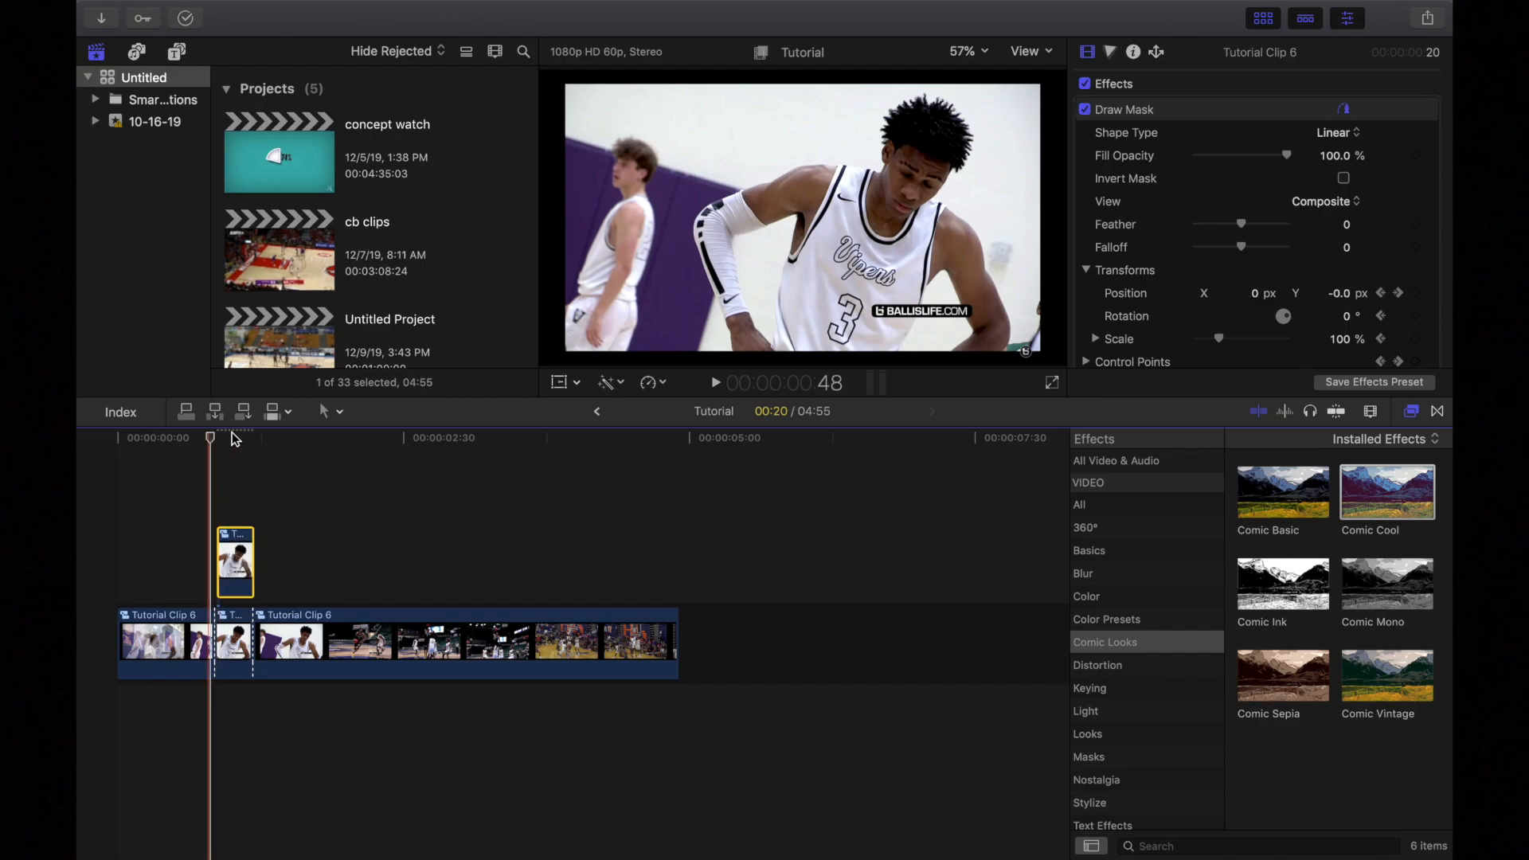
left_click(235, 439)
scroll(1298, 208, "down", 5)
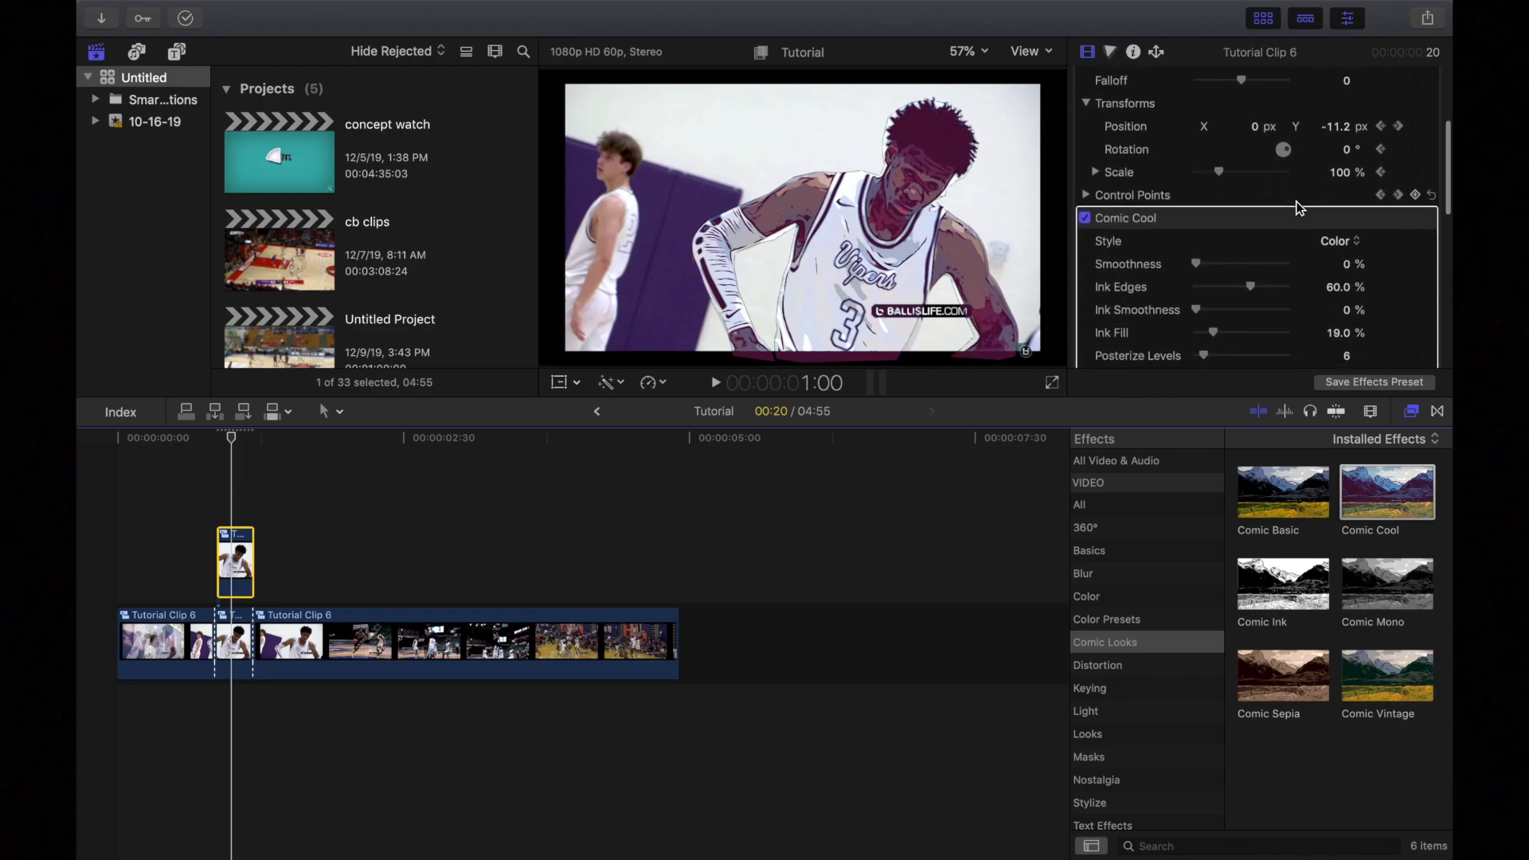
left_click(1338, 165)
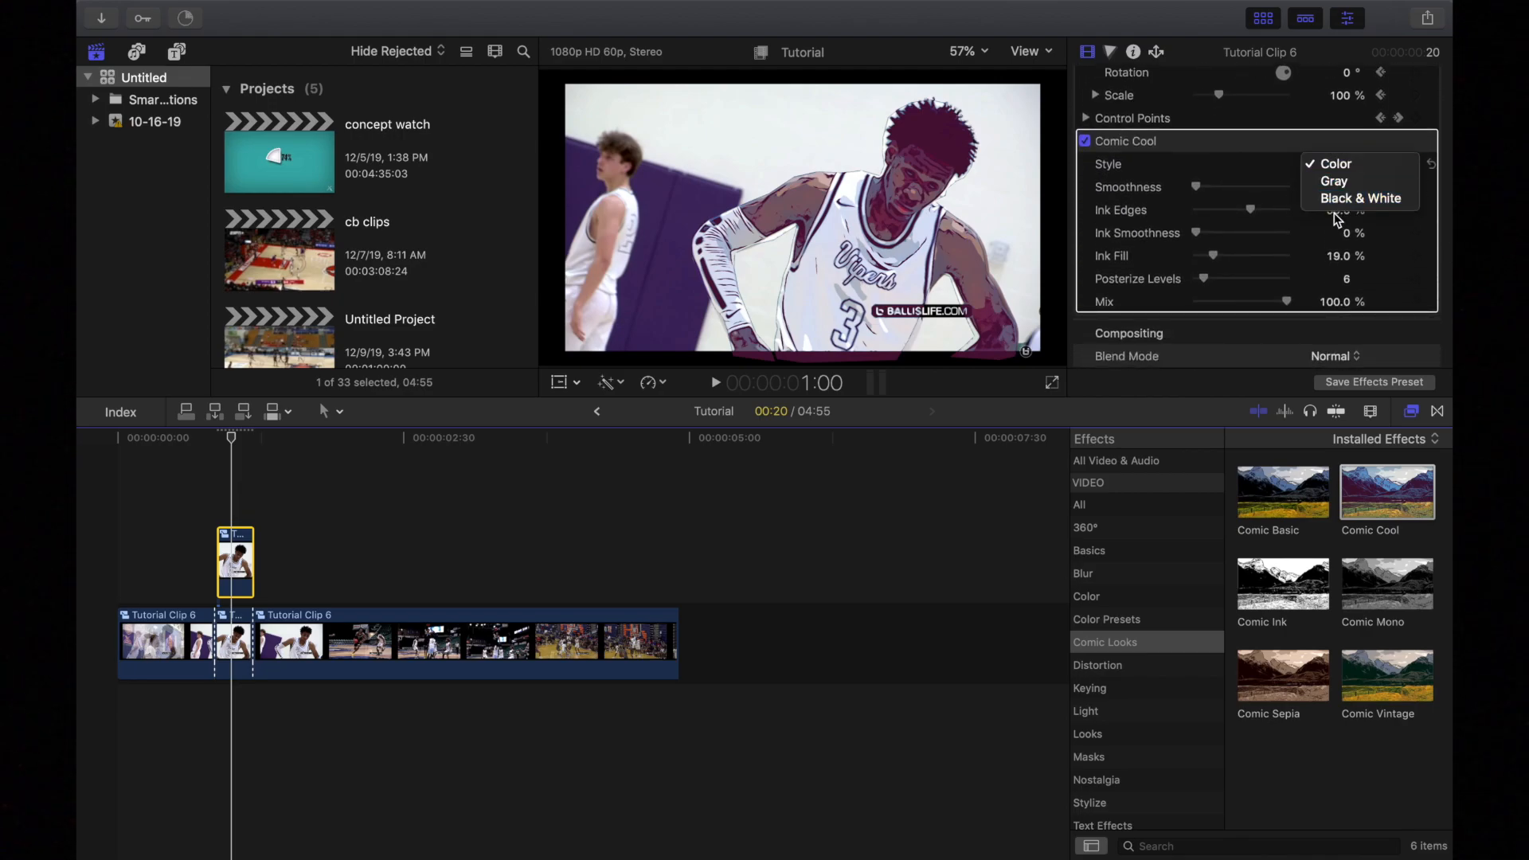
left_click(1359, 199)
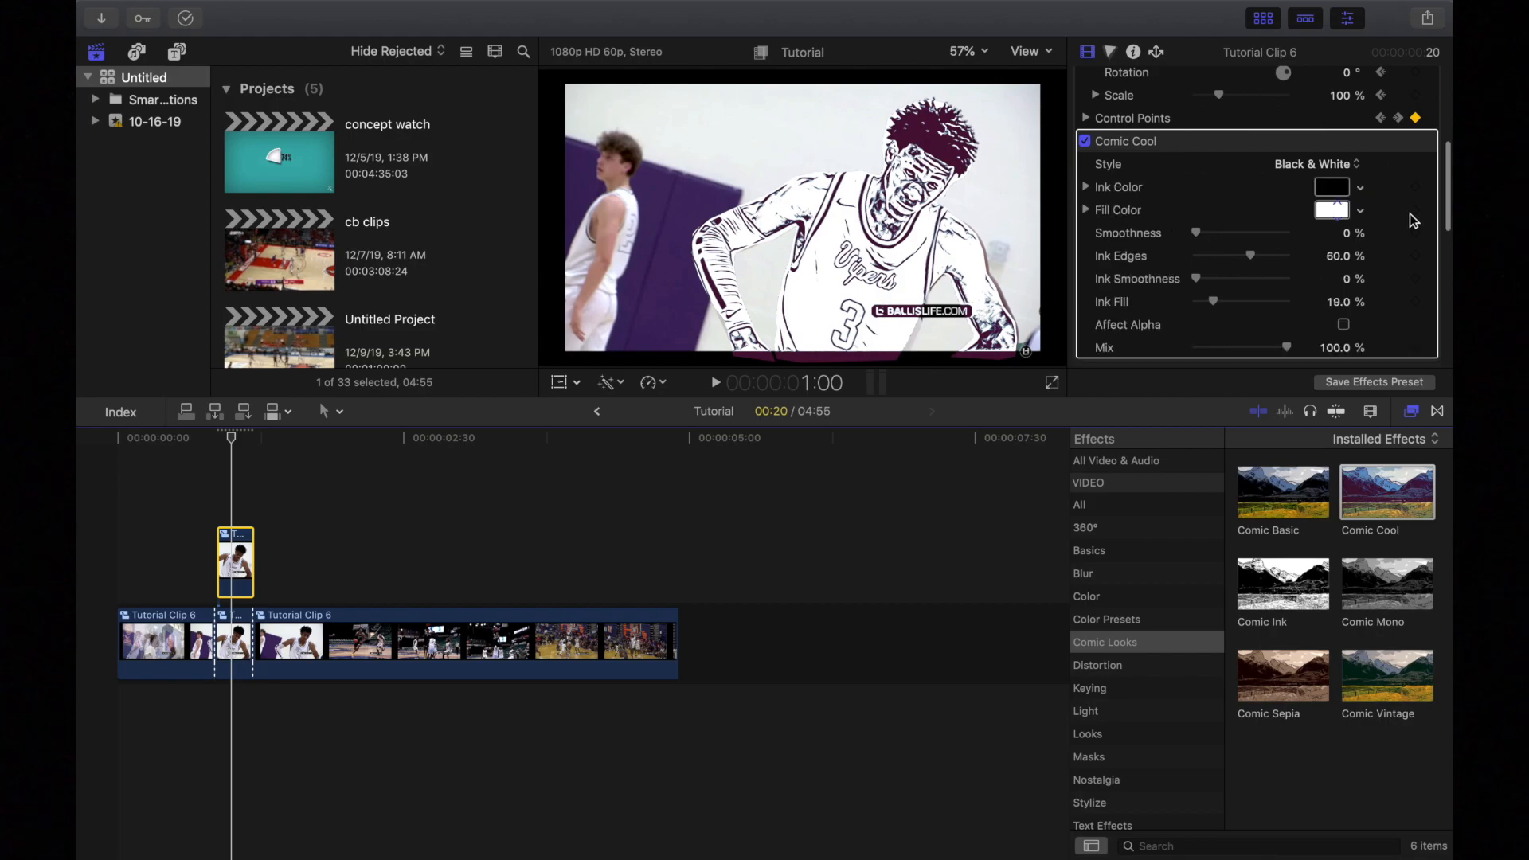
- Set the Comic Cool Ink Color to Red and Fill Color to Blue from the Apple colour list
left_click(1332, 188)
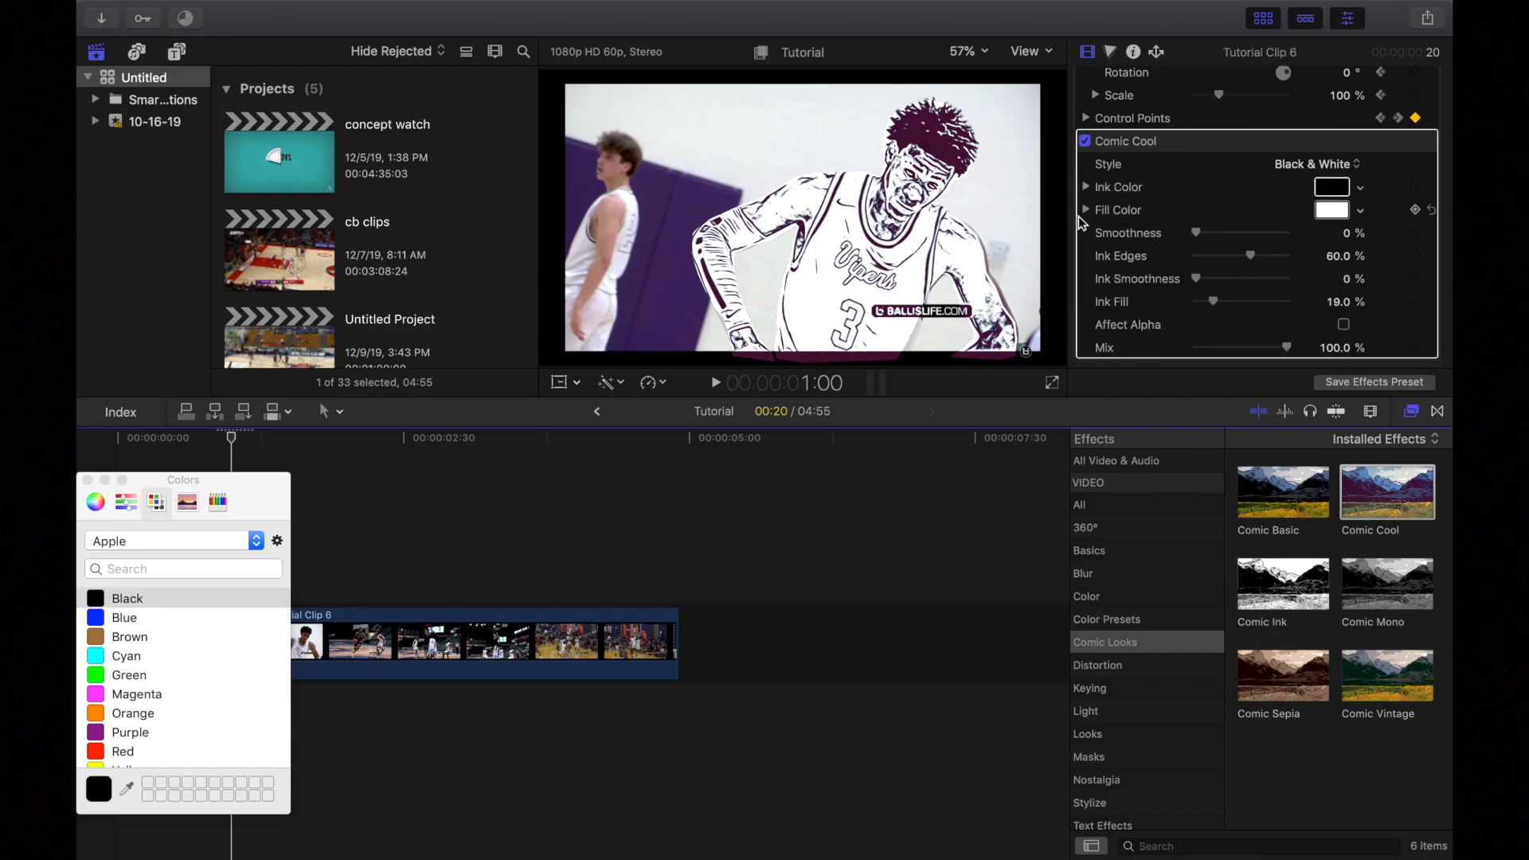
left_click(140, 618)
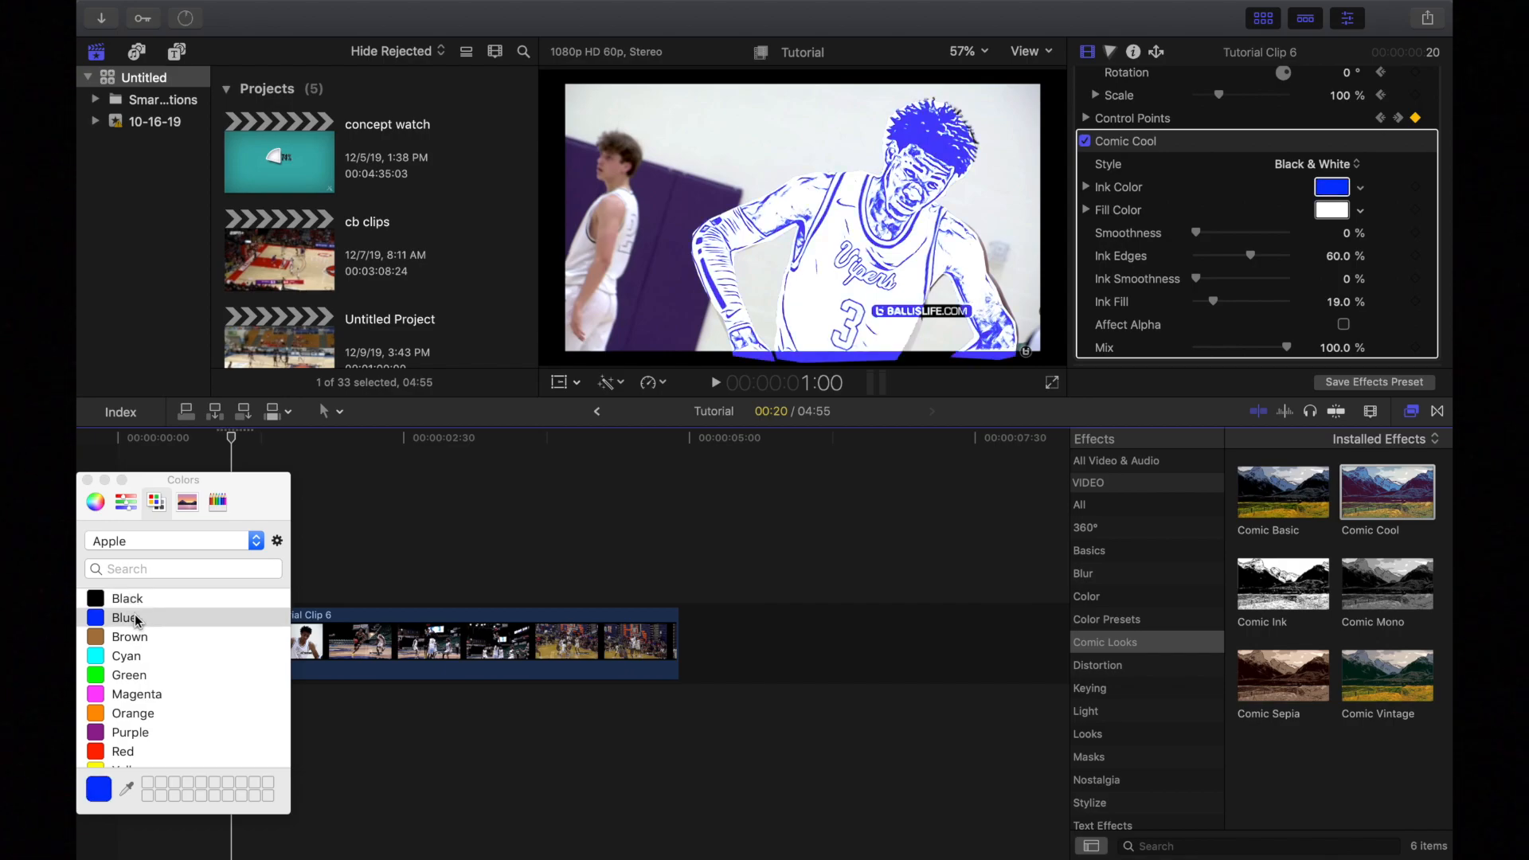
left_click(1333, 210)
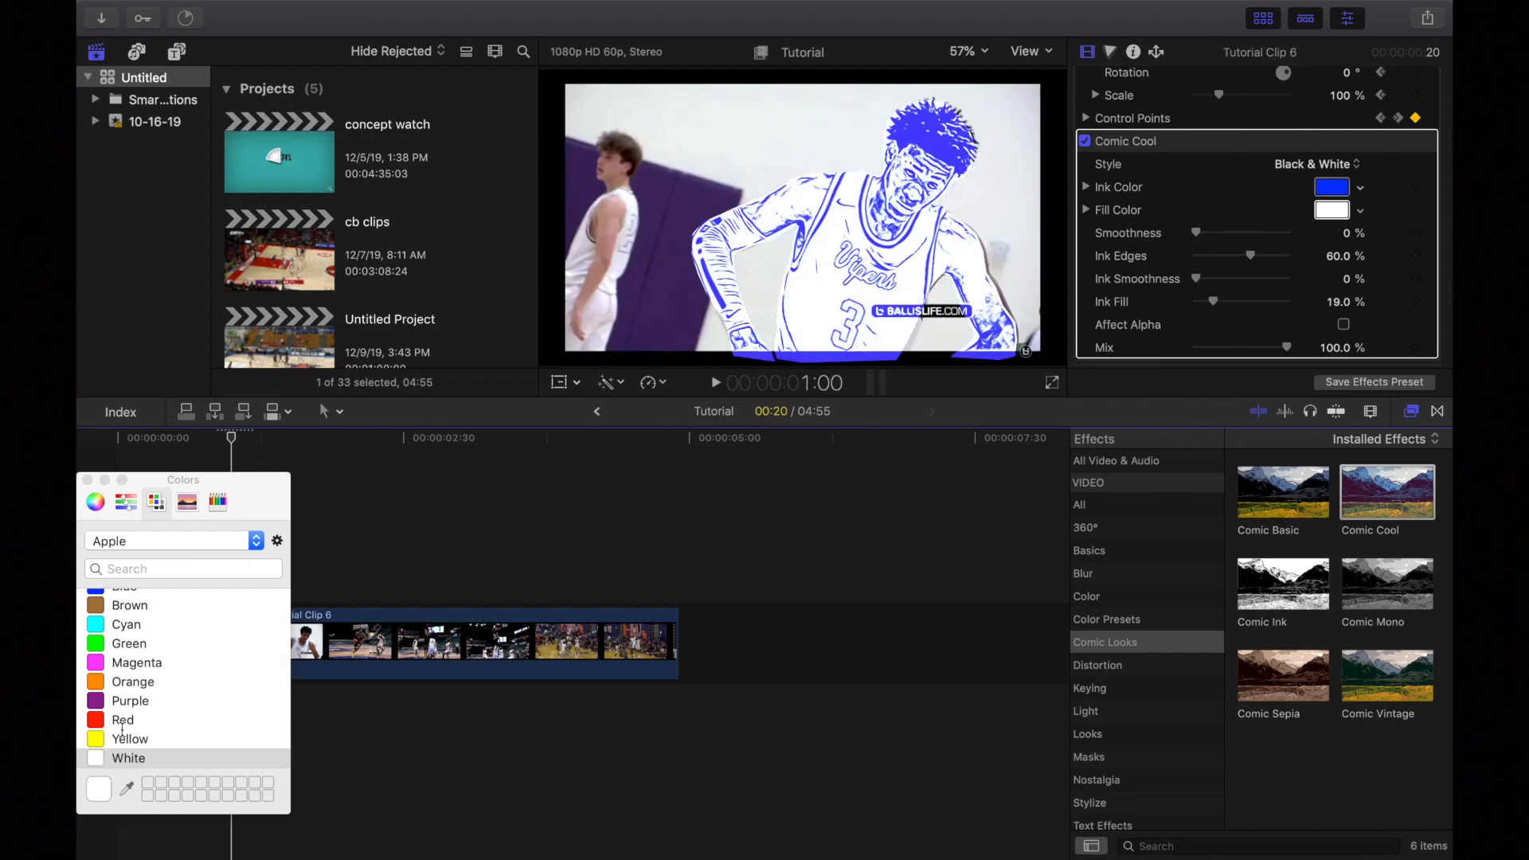
left_click(125, 719)
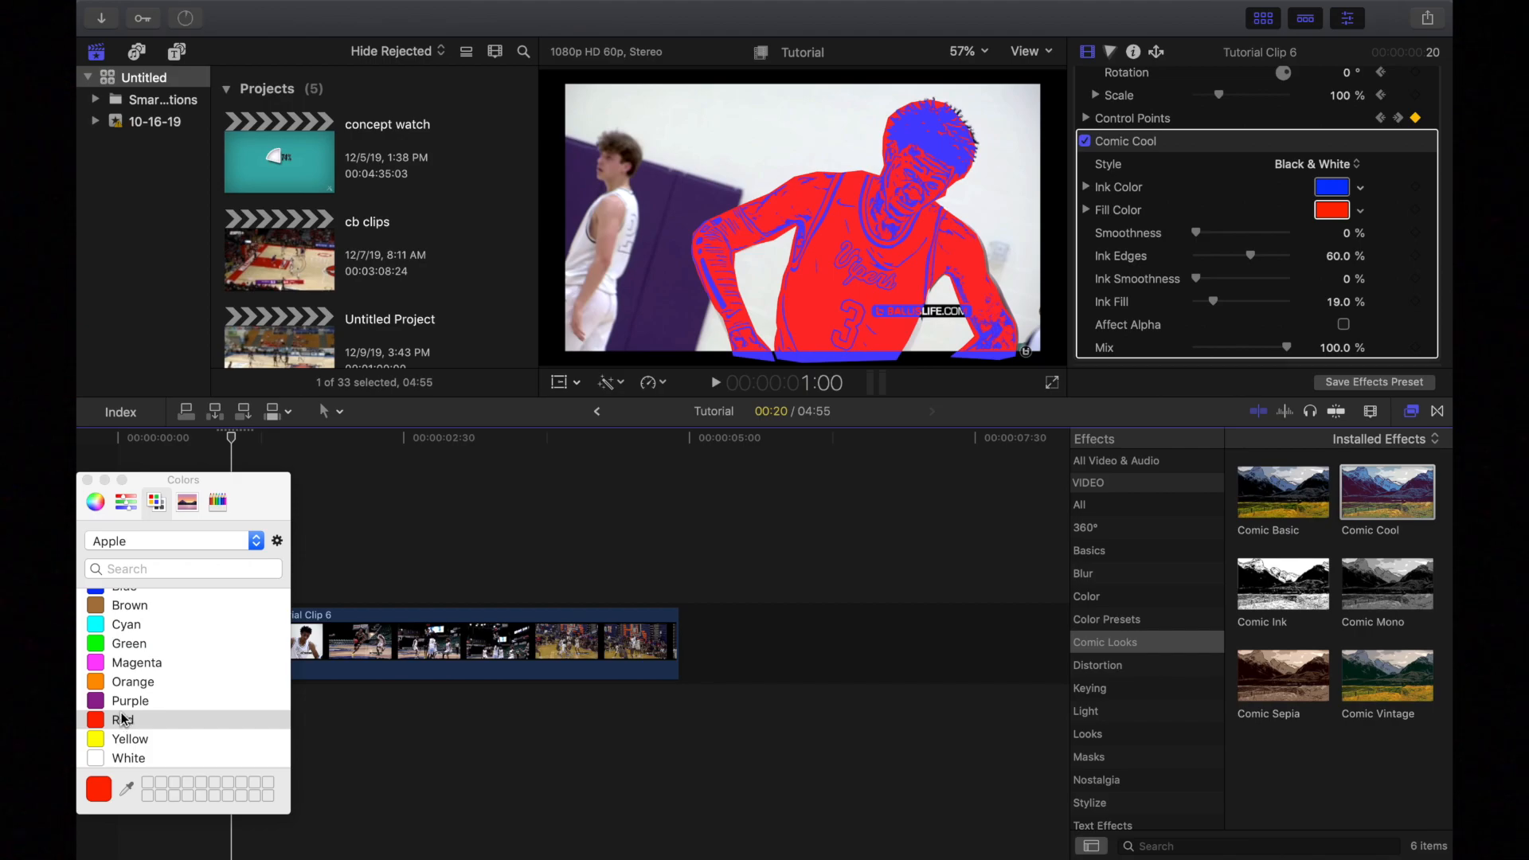
left_click(1332, 187)
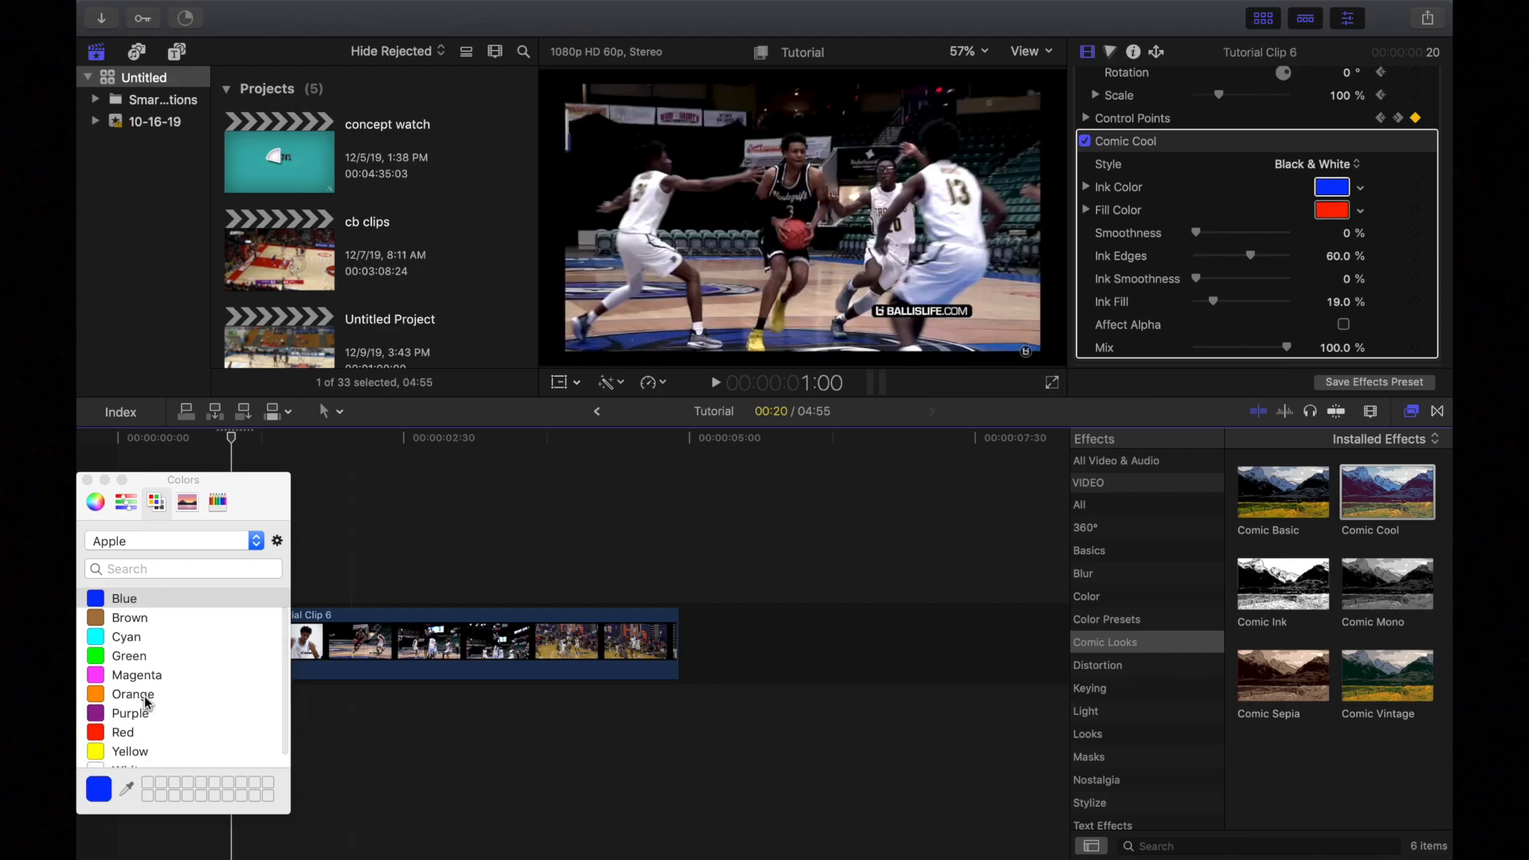
left_click(121, 733)
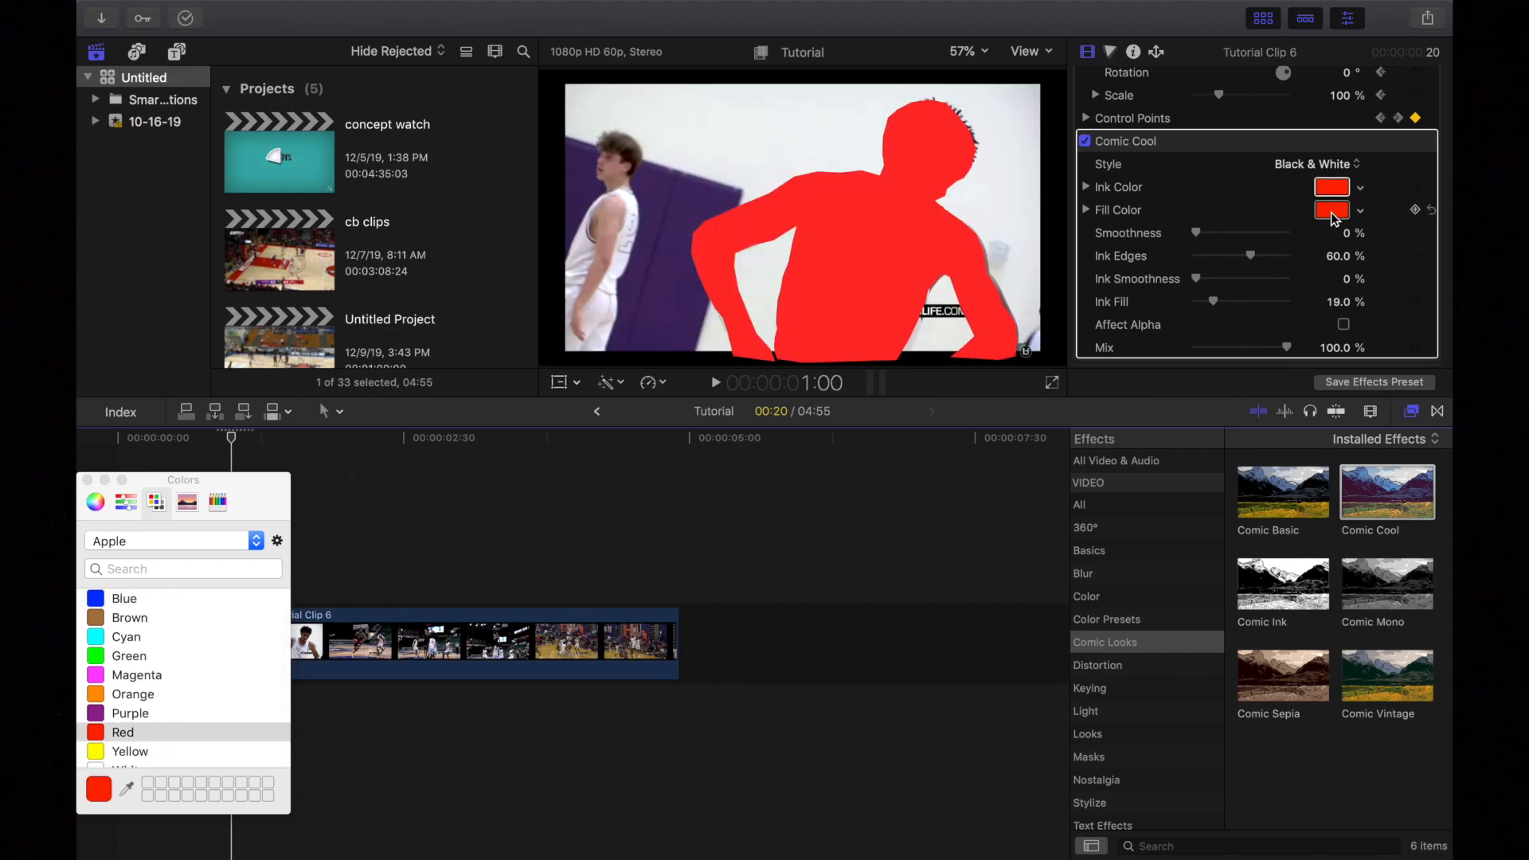
left_click(146, 599)
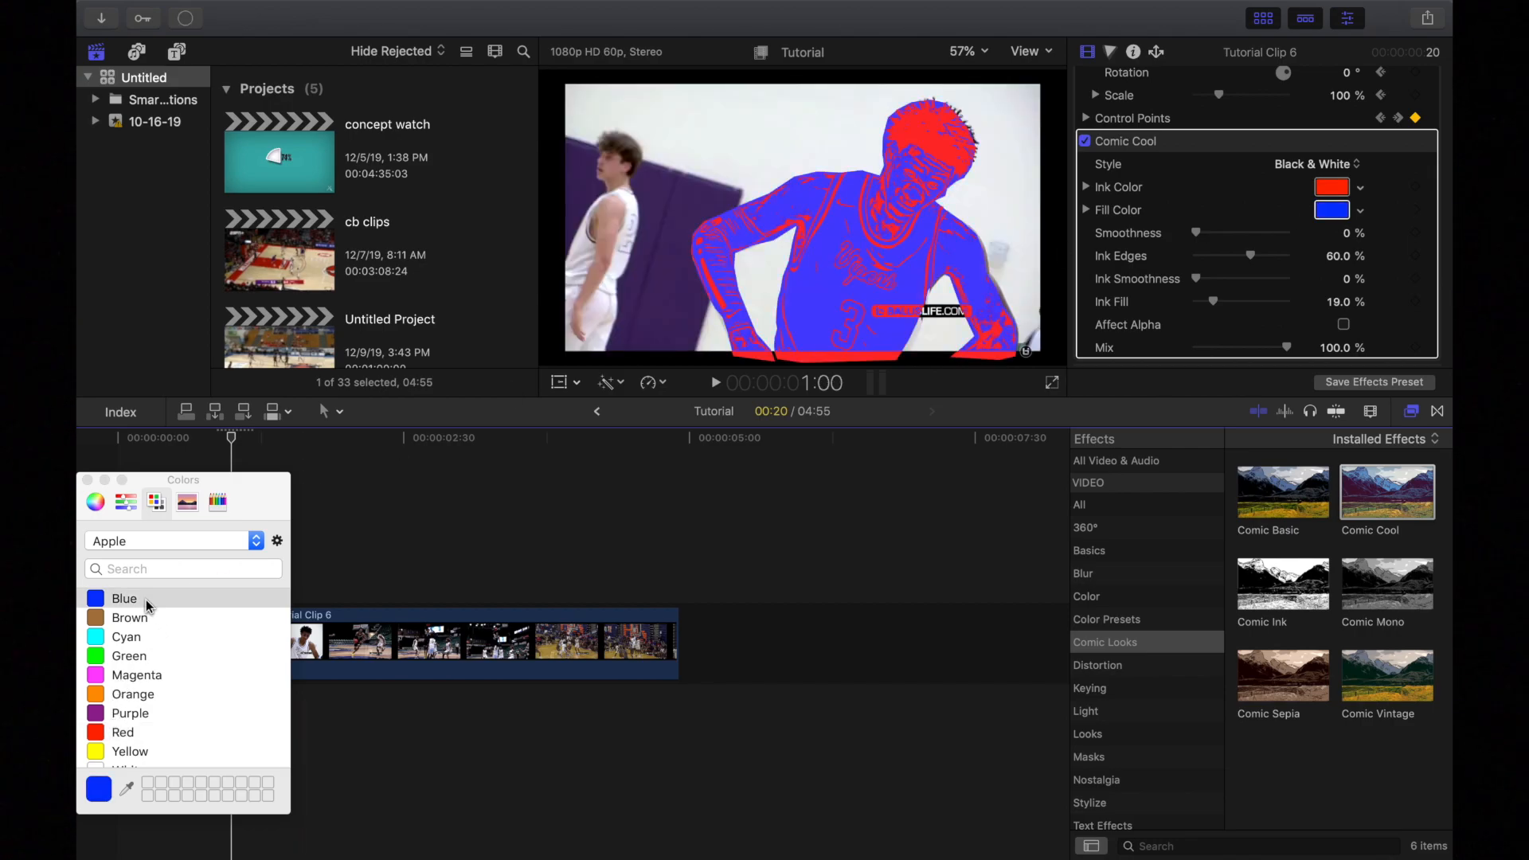
- Close the Colors window and drag the playhead back to a frame of normal footage
left_click(87, 482)
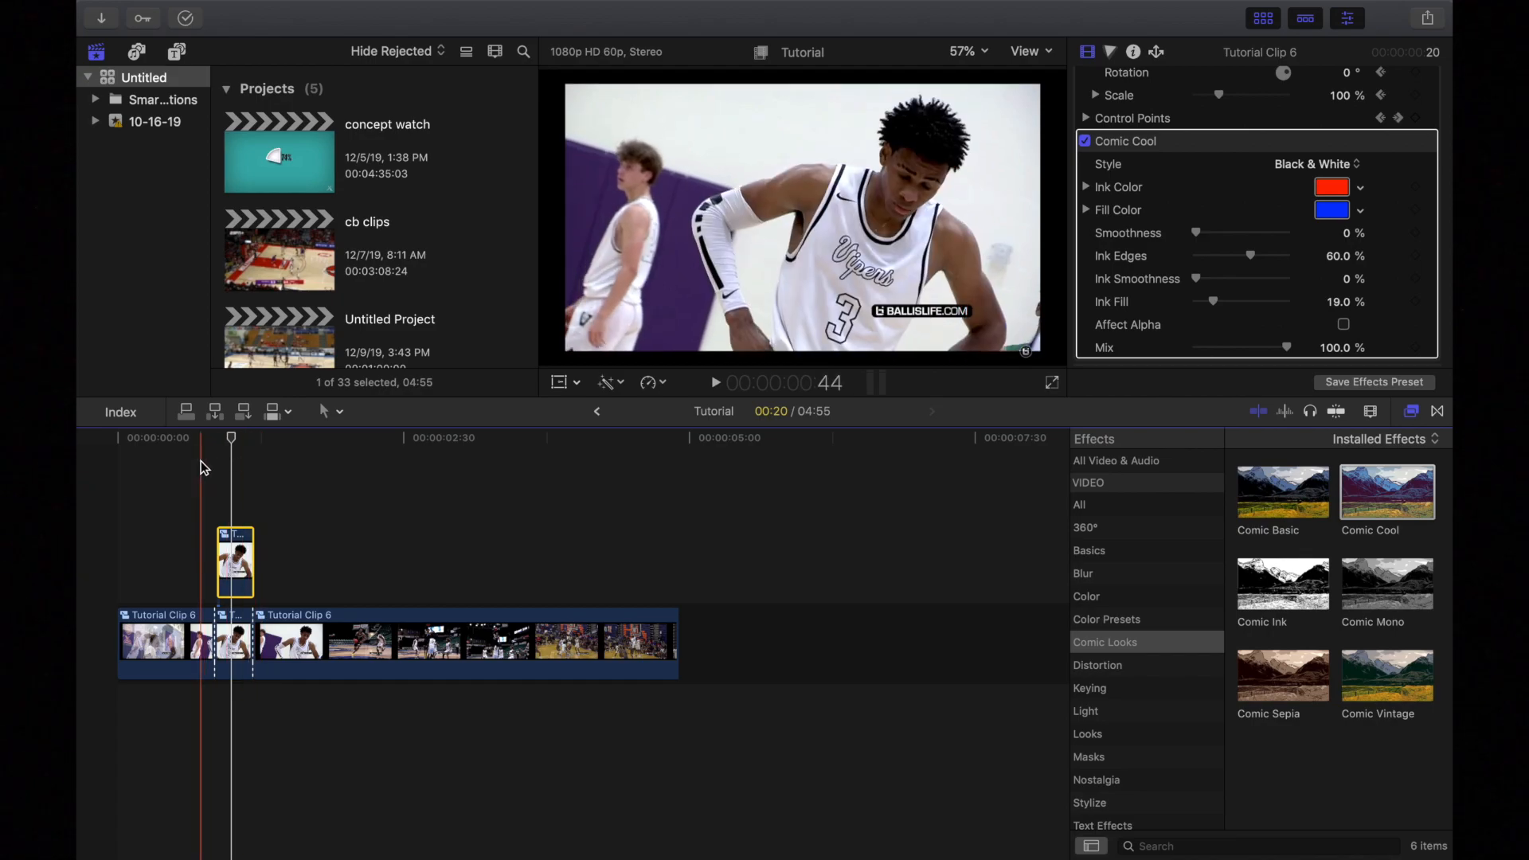
left_click_drag(231, 440, 205, 445)
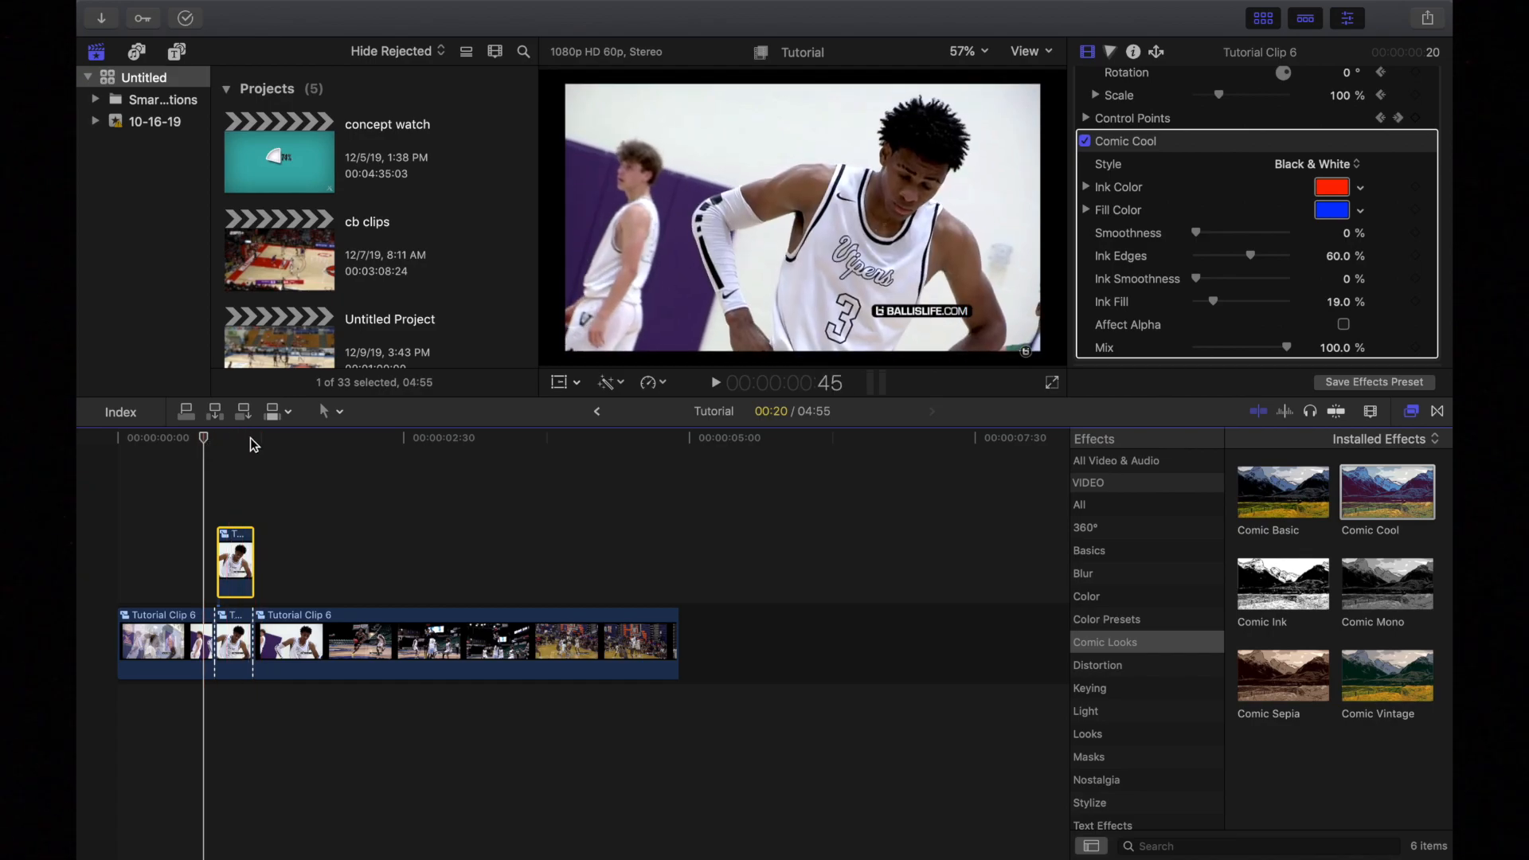
scroll(1097, 686, "down", 3)
- Apply a Draw Mask from the Masks category to the upper comic clip and zoom the viewer out to 25%
left_click(1107, 700)
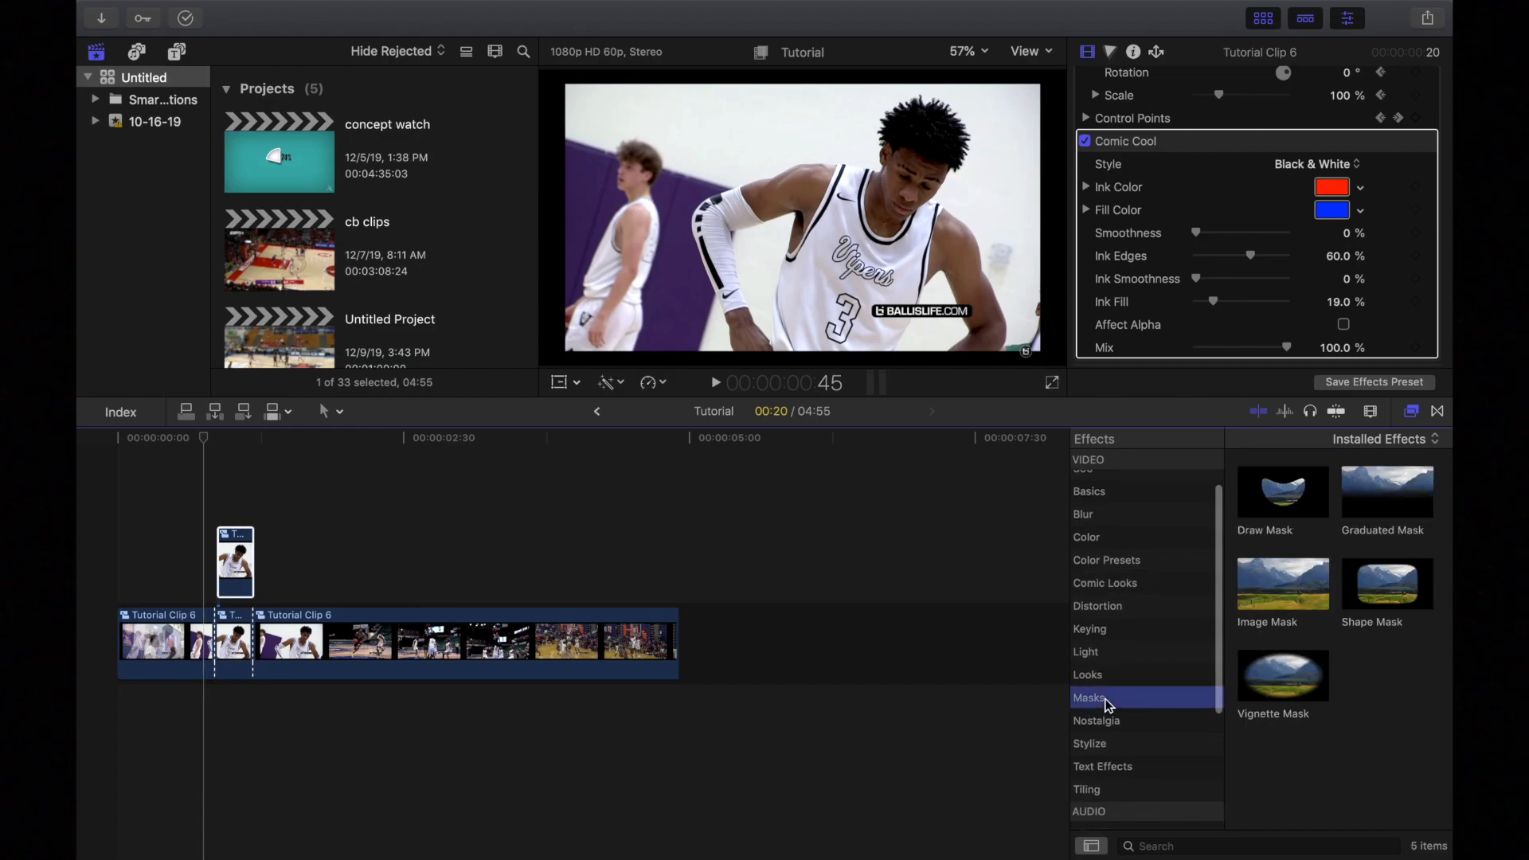
left_click(1290, 503)
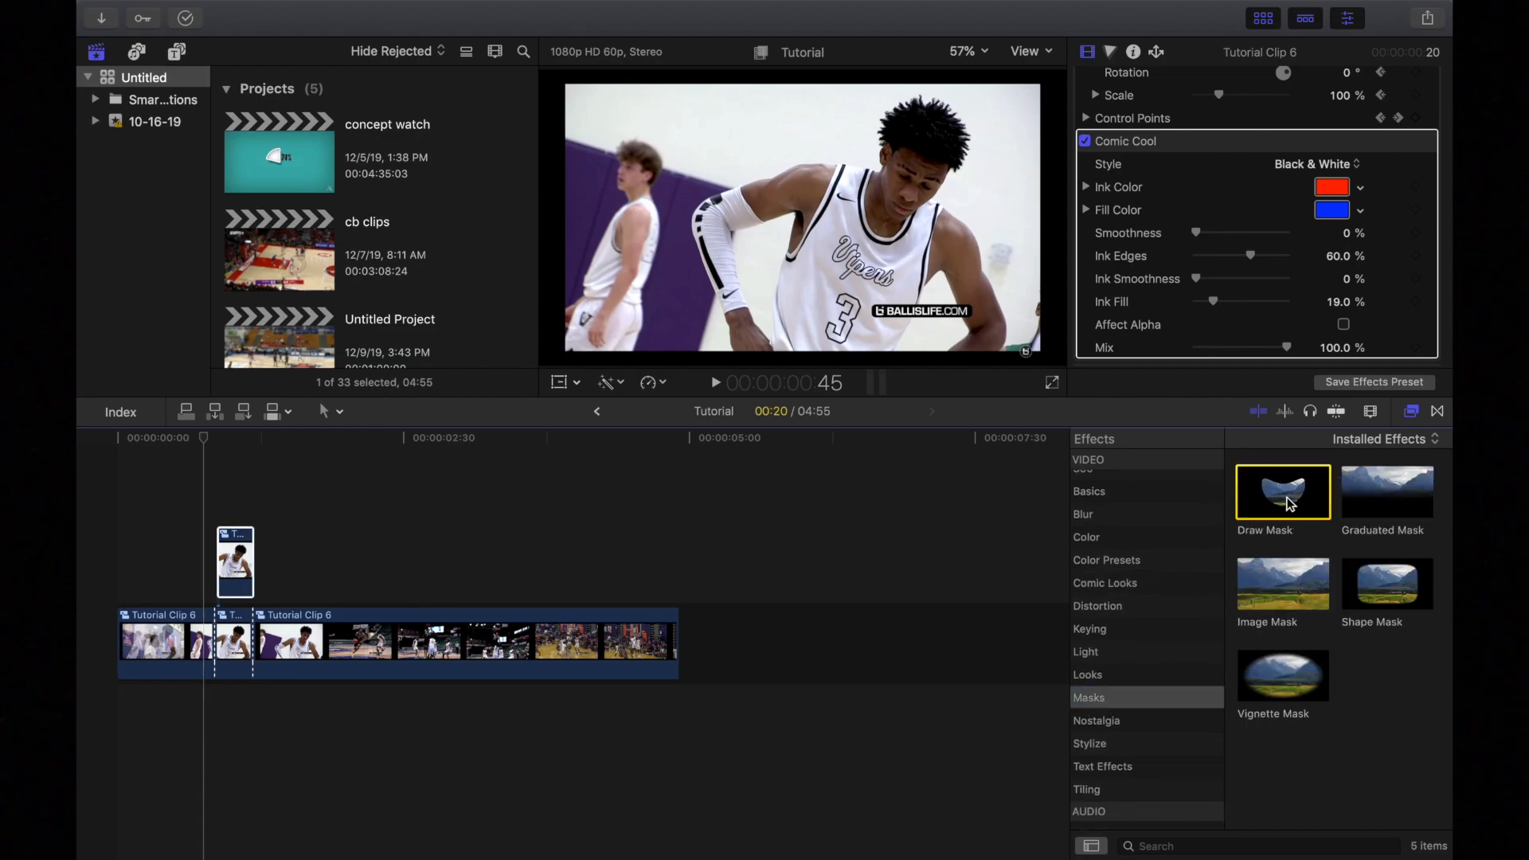
left_click_drag(1289, 503, 313, 573)
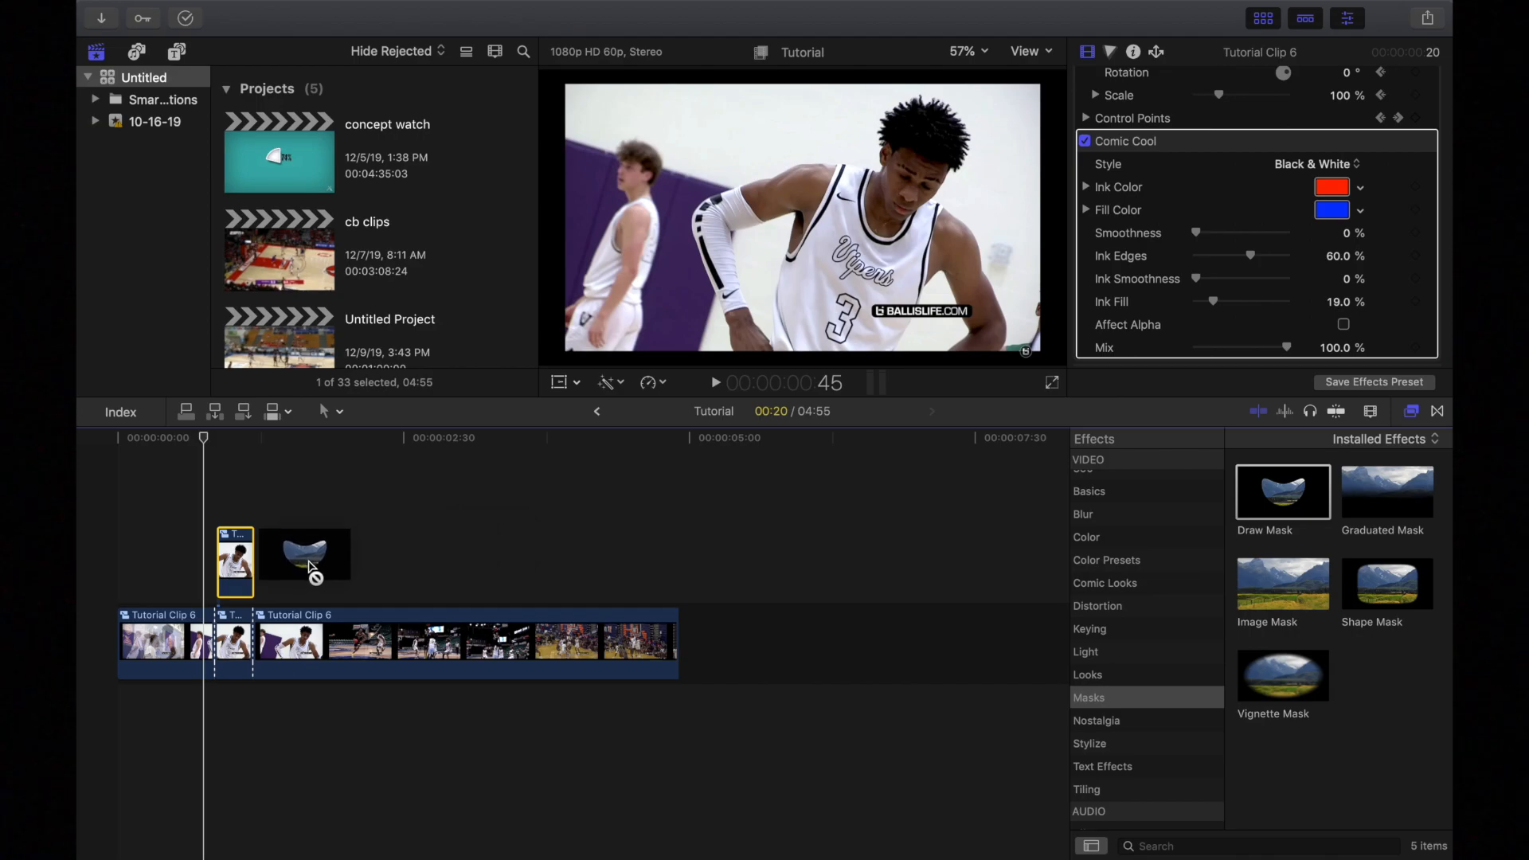
left_click_drag(313, 575, 240, 568)
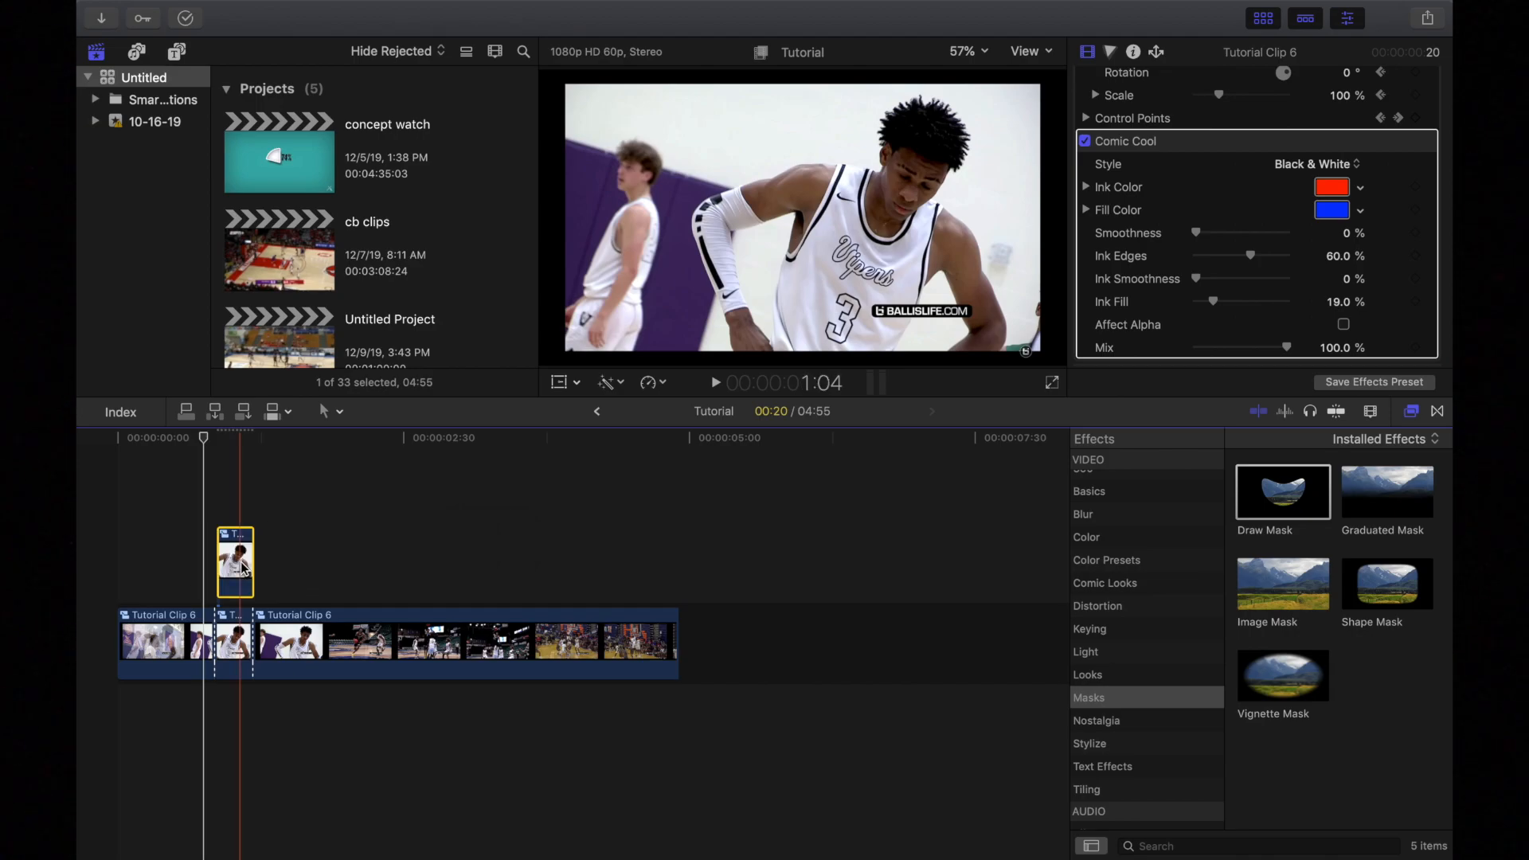
left_click(234, 437)
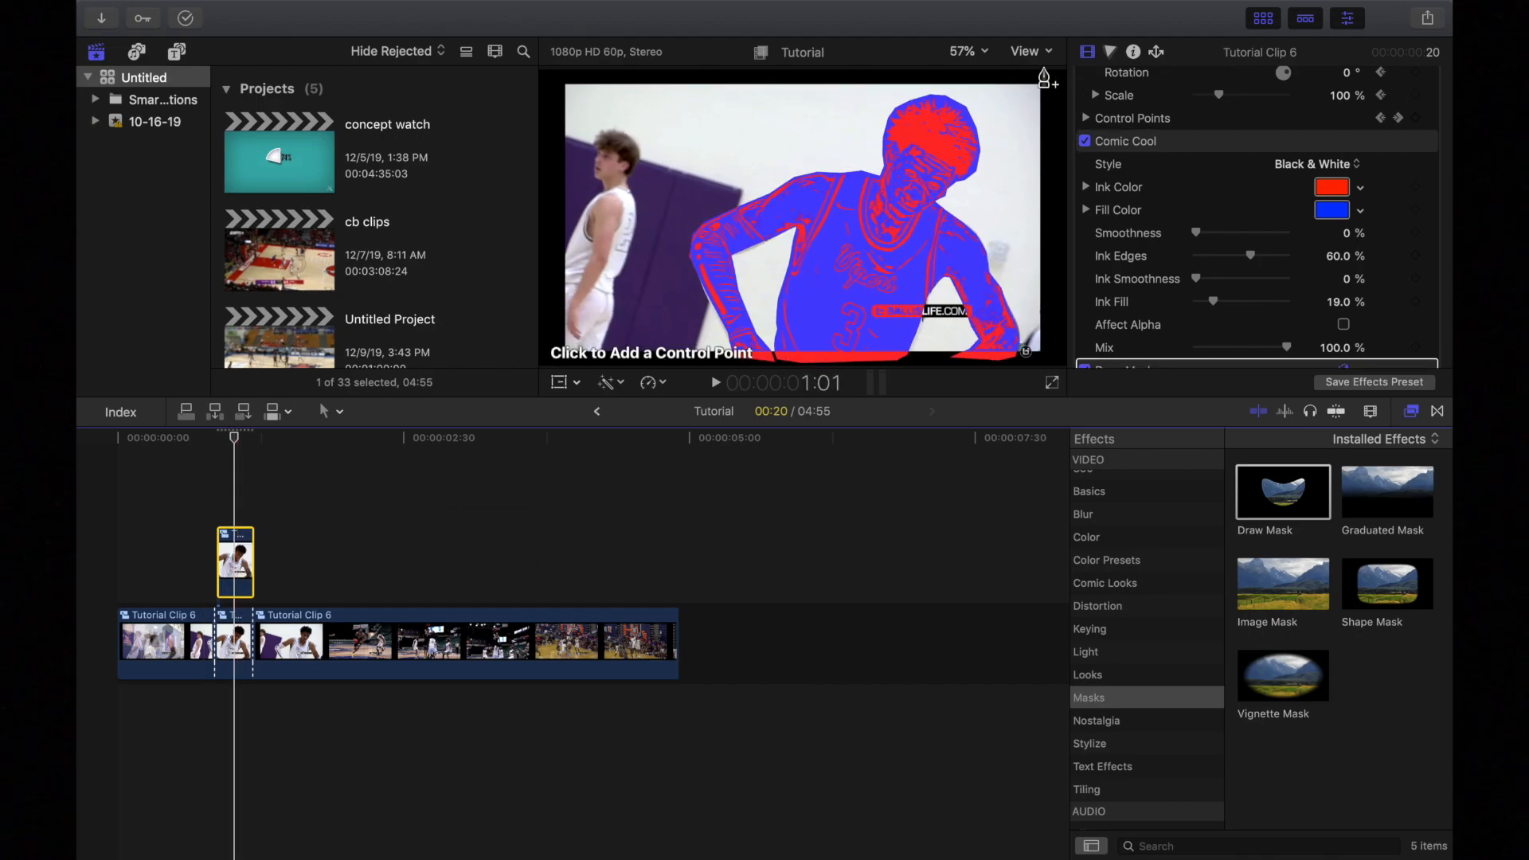
left_click(965, 52)
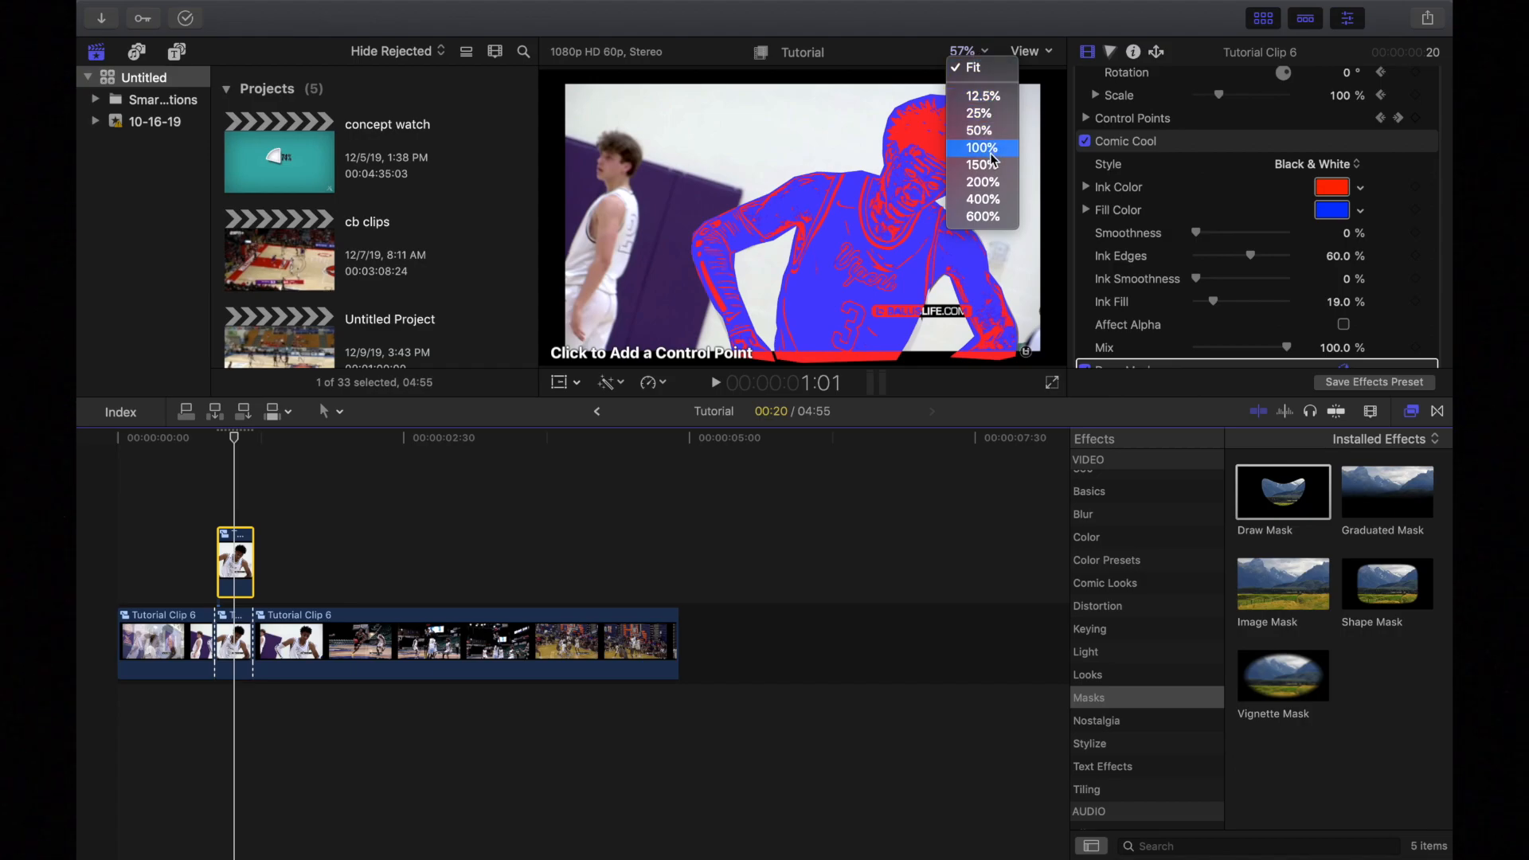
left_click(989, 115)
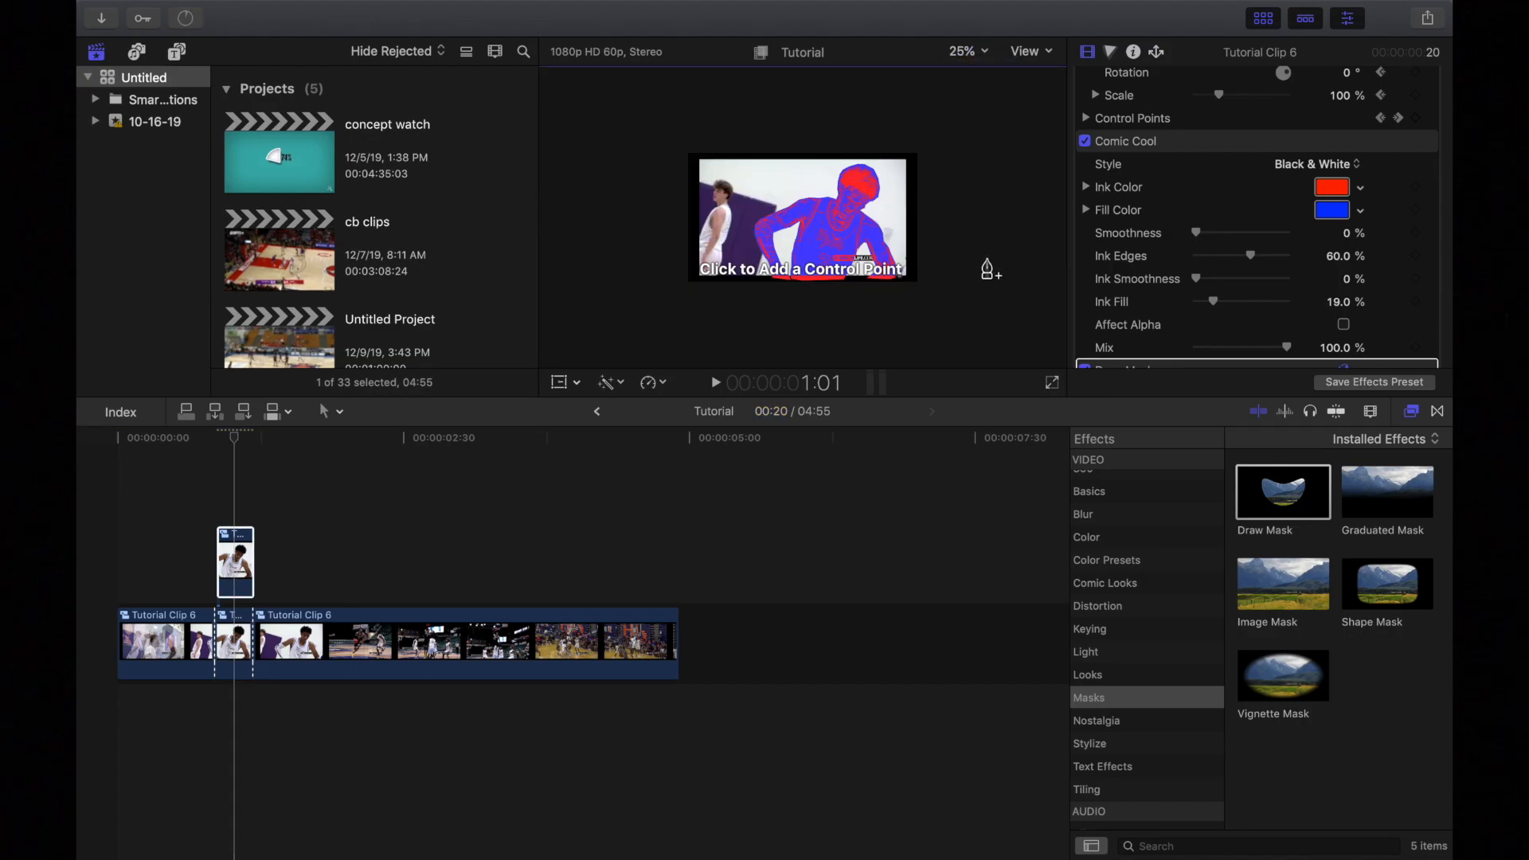
scroll(1203, 273, "down", 3)
scroll(1202, 273, "down", 4)
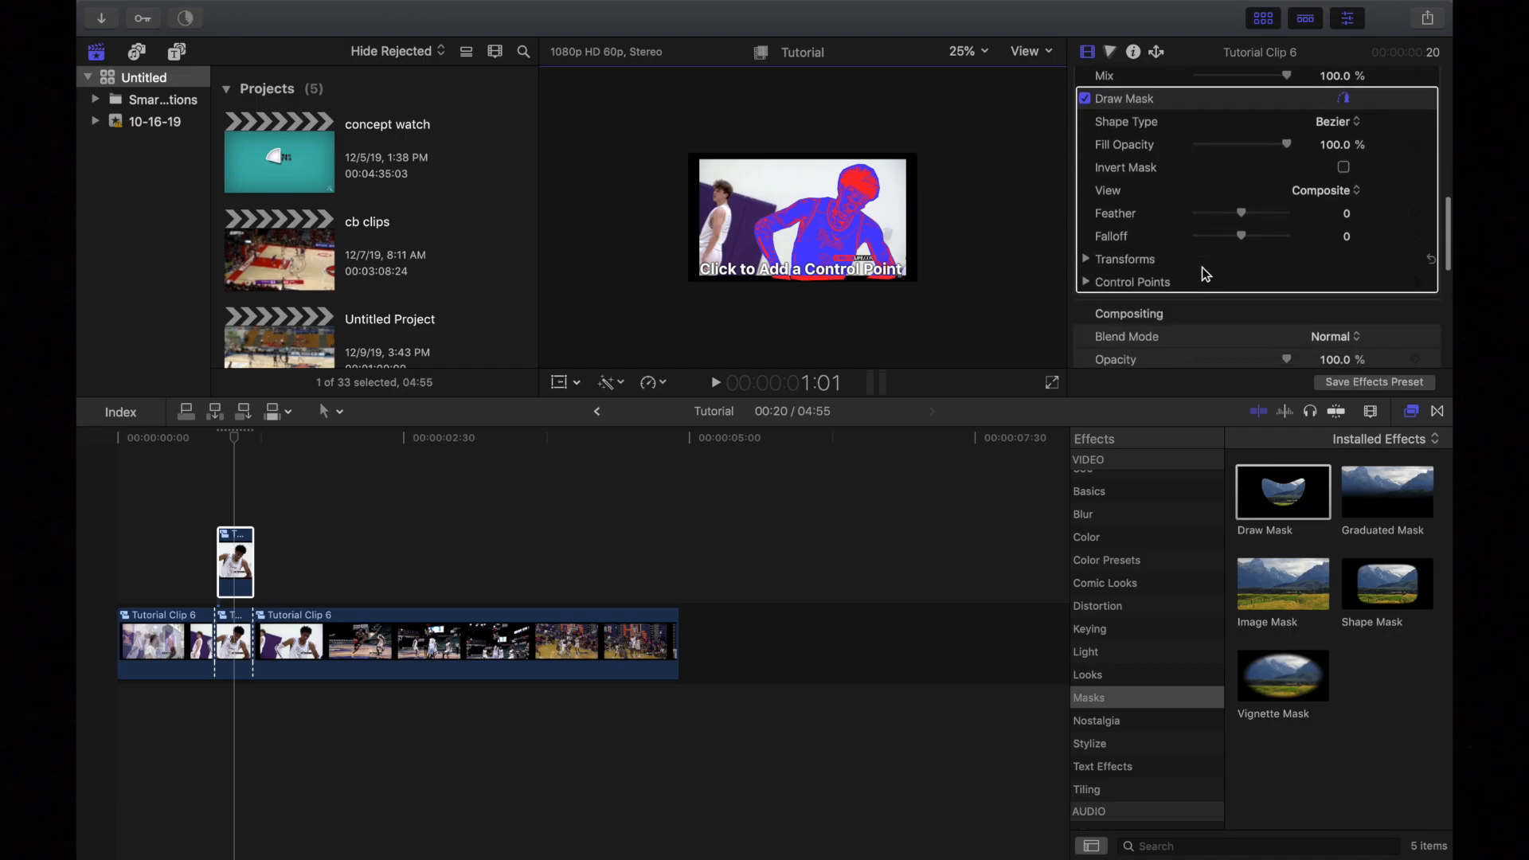
- Expand the mask's Transforms and add starting keyframes for its Scale and Position
mouse_move(1384, 283)
left_click_drag(234, 440, 217, 443)
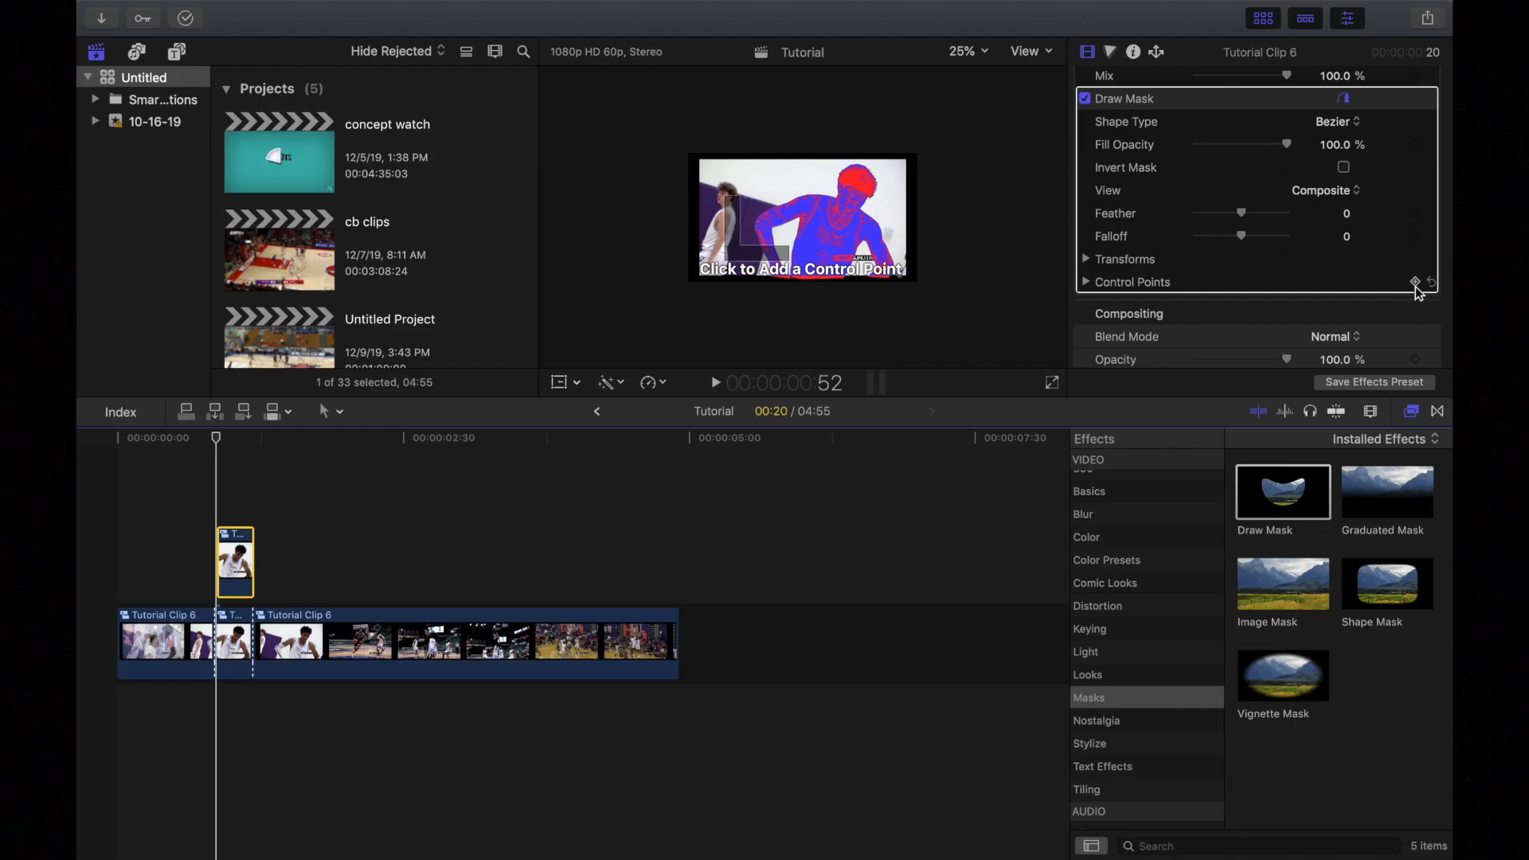
left_click(1087, 259)
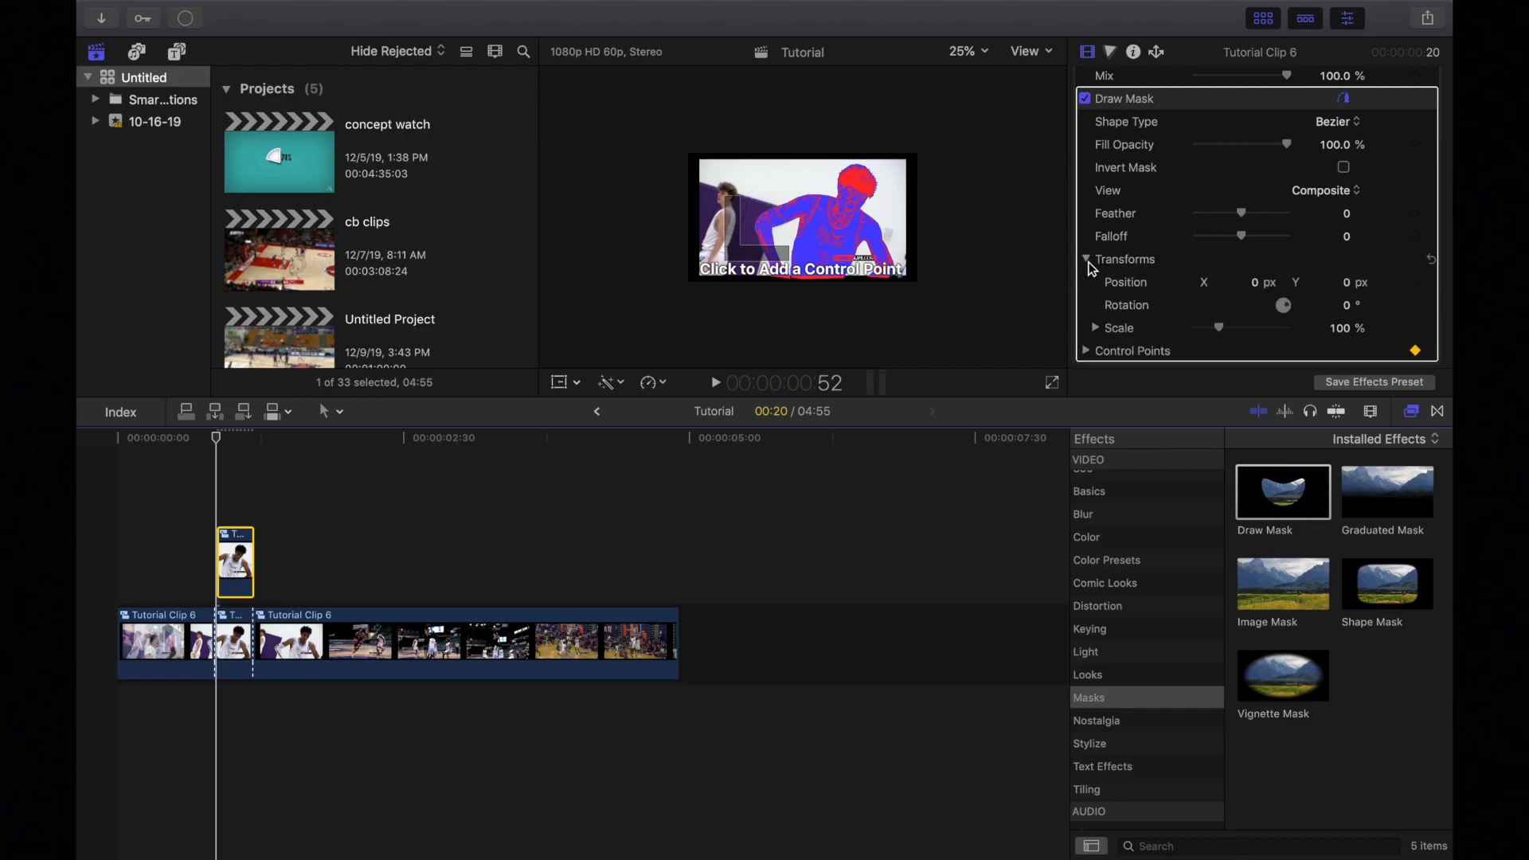
left_click(1417, 328)
left_click(1416, 283)
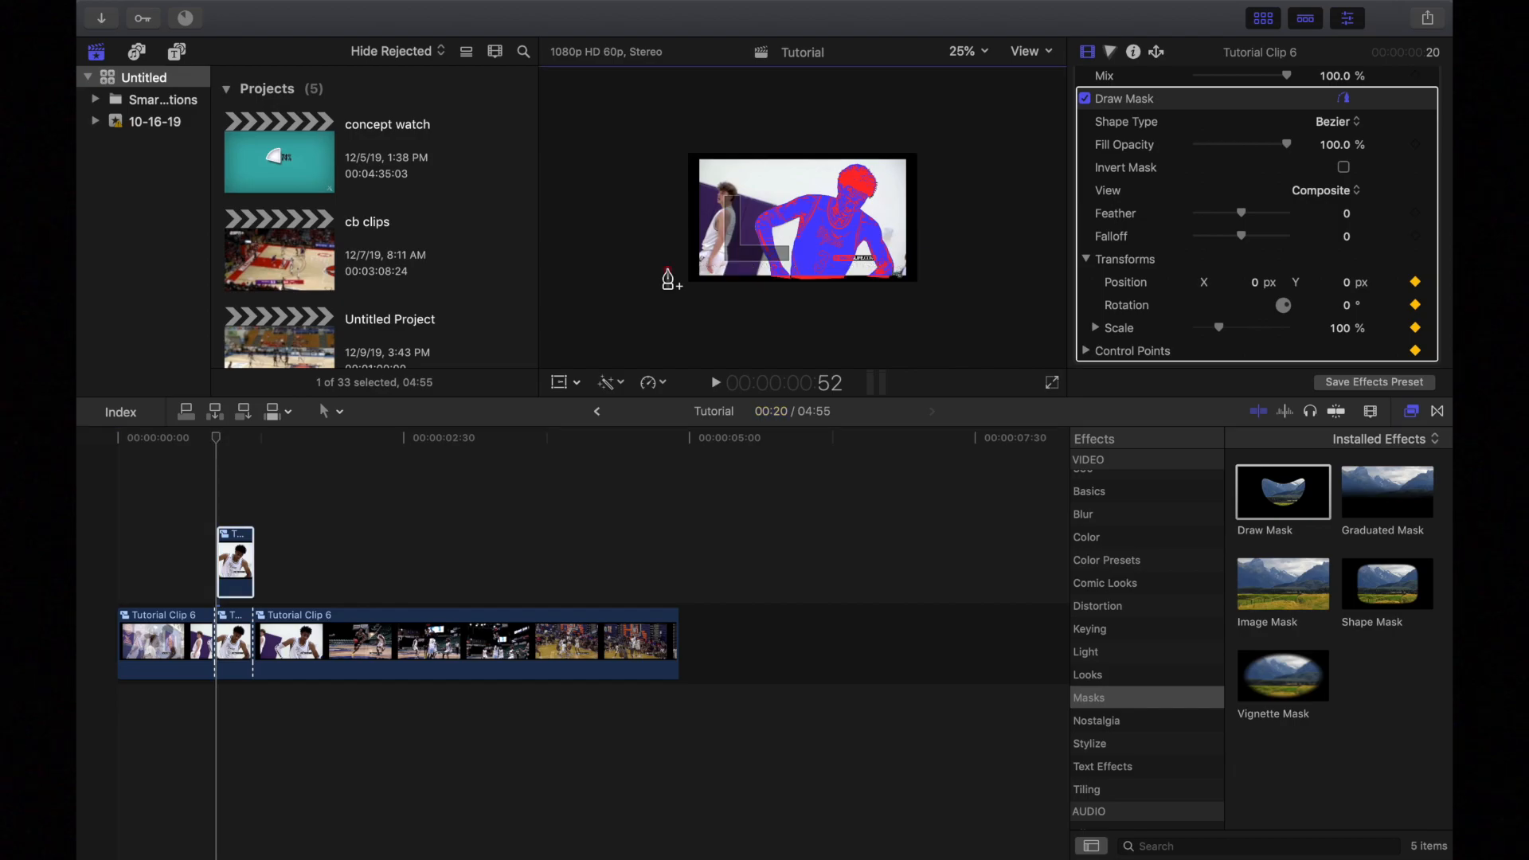
- Draw a closed thin mask strip across the bottom of the frame and fine-tune its right-hand point
left_click(667, 271)
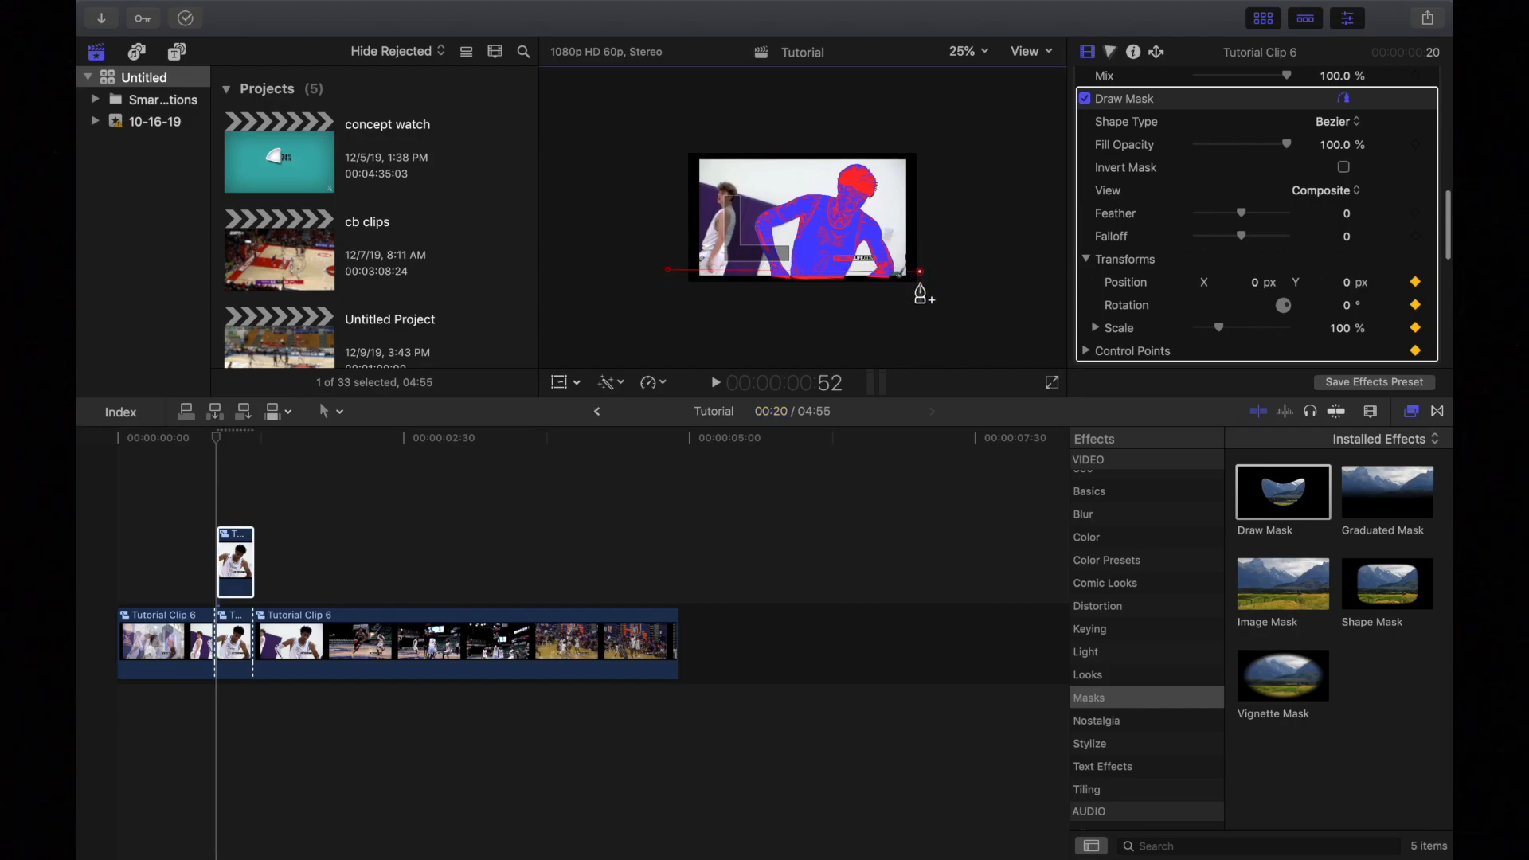
left_click(920, 291)
left_click(669, 272)
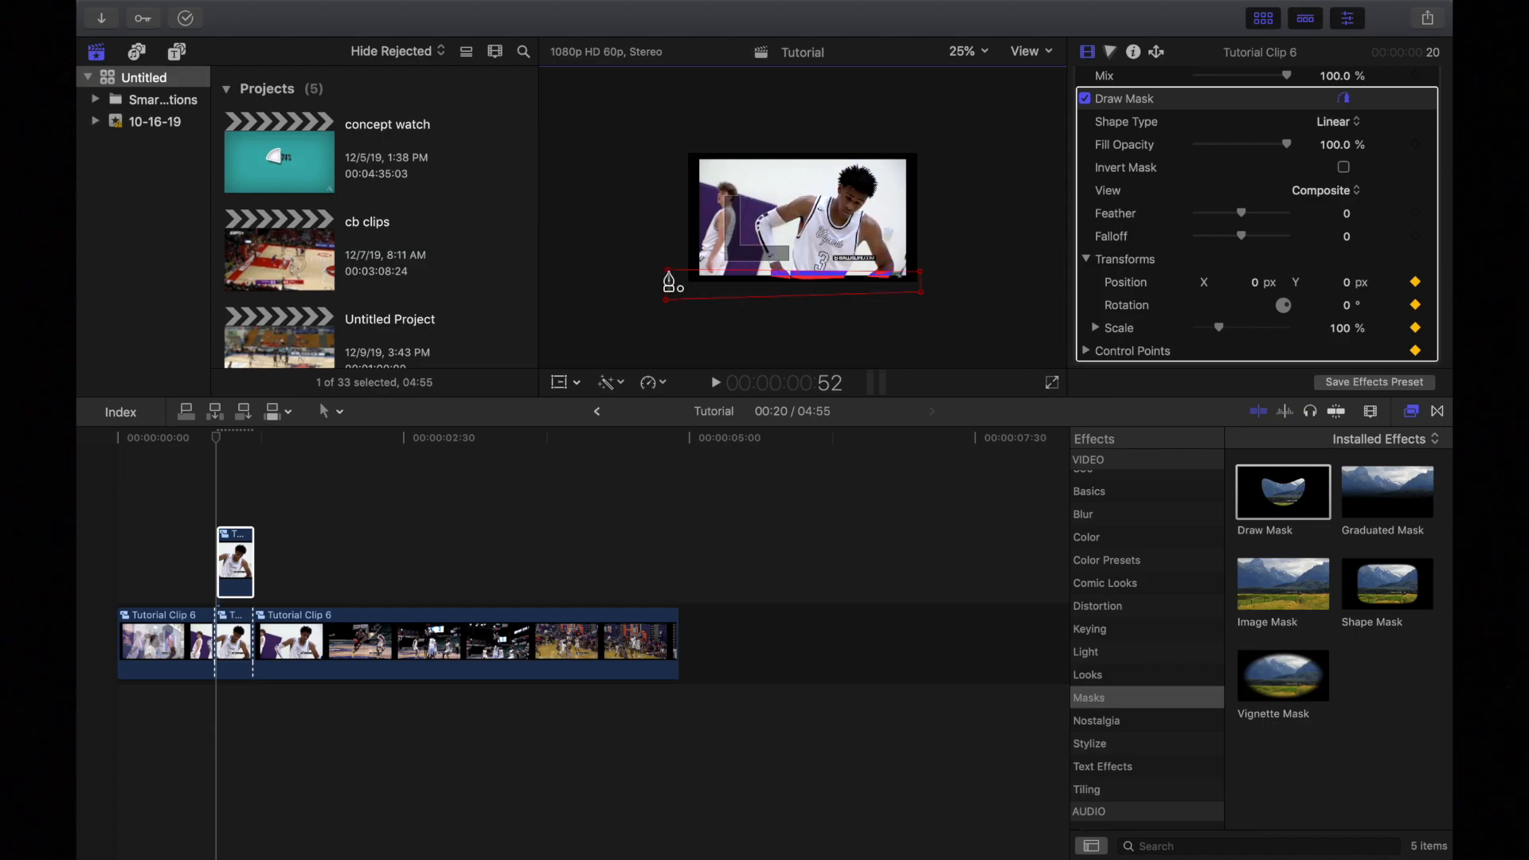
left_click_drag(921, 293, 944, 279)
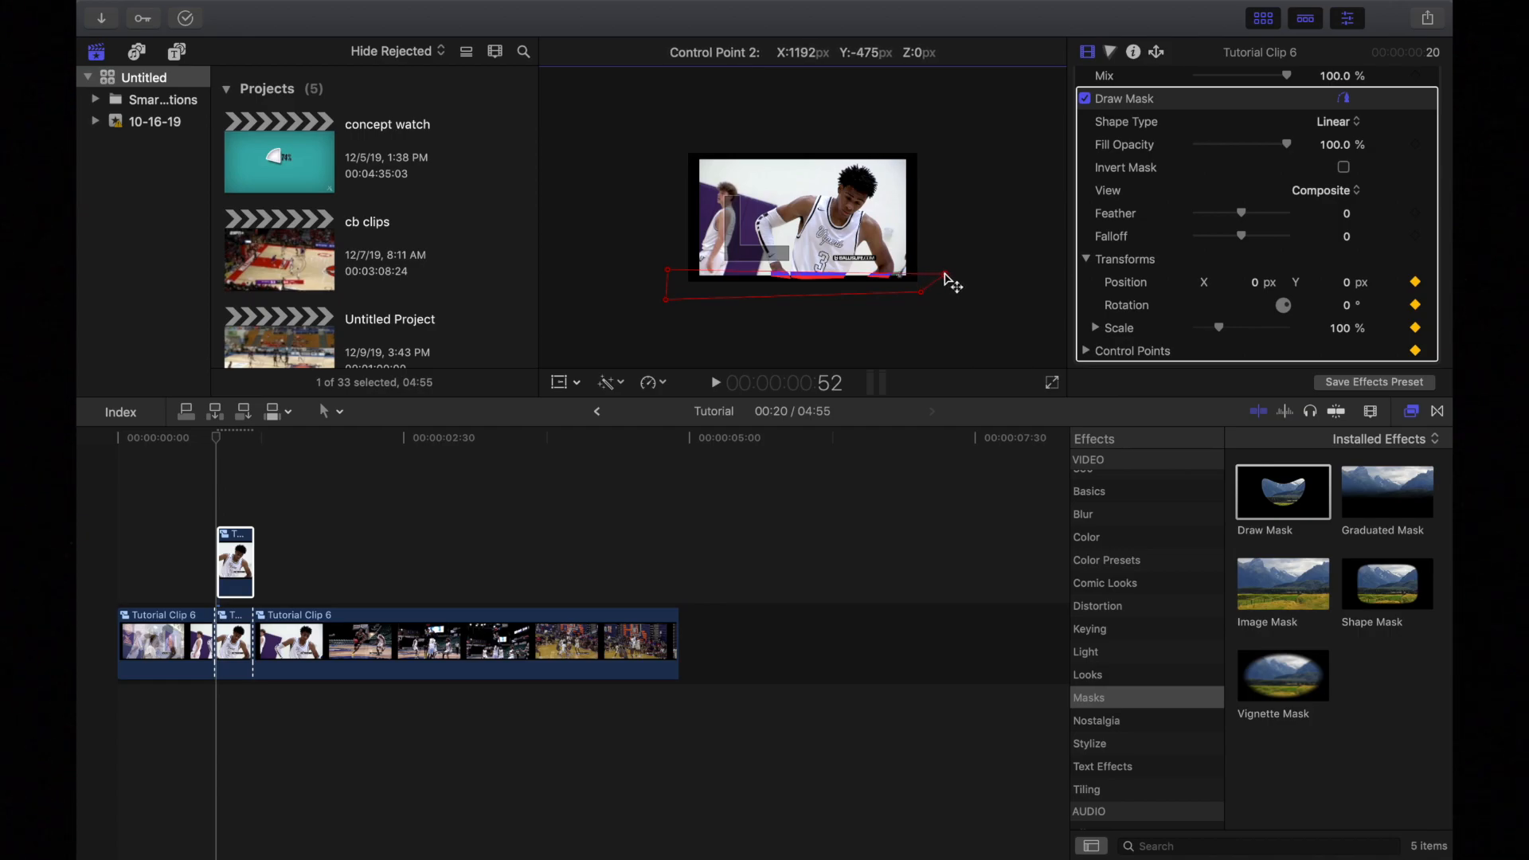
left_click_drag(946, 278, 947, 279)
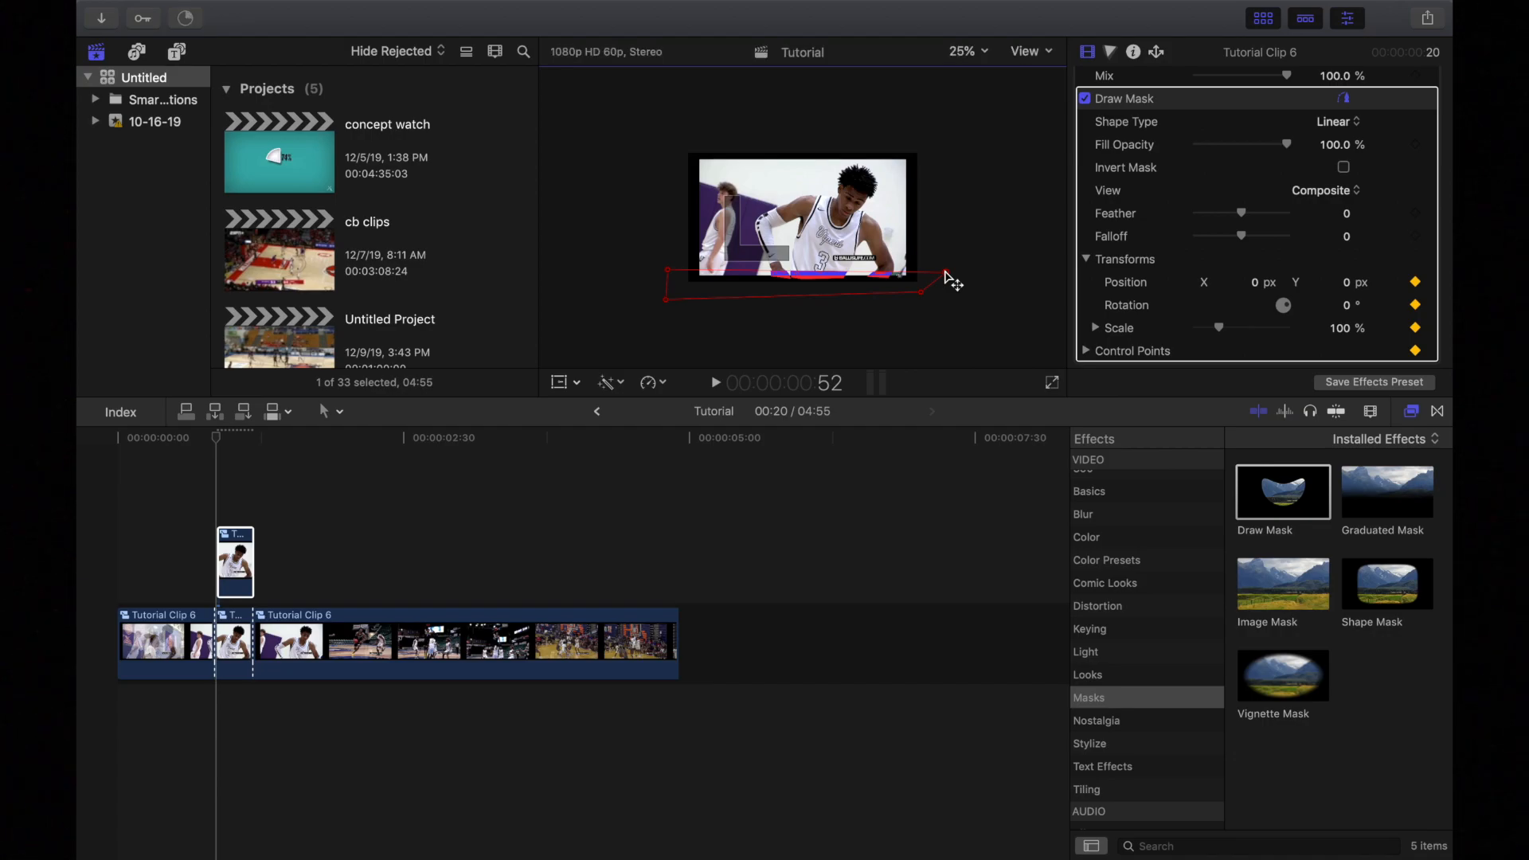
- Keyframe the mask's top edge rising step by step up to the player's chest
key("Right")
key("Right")
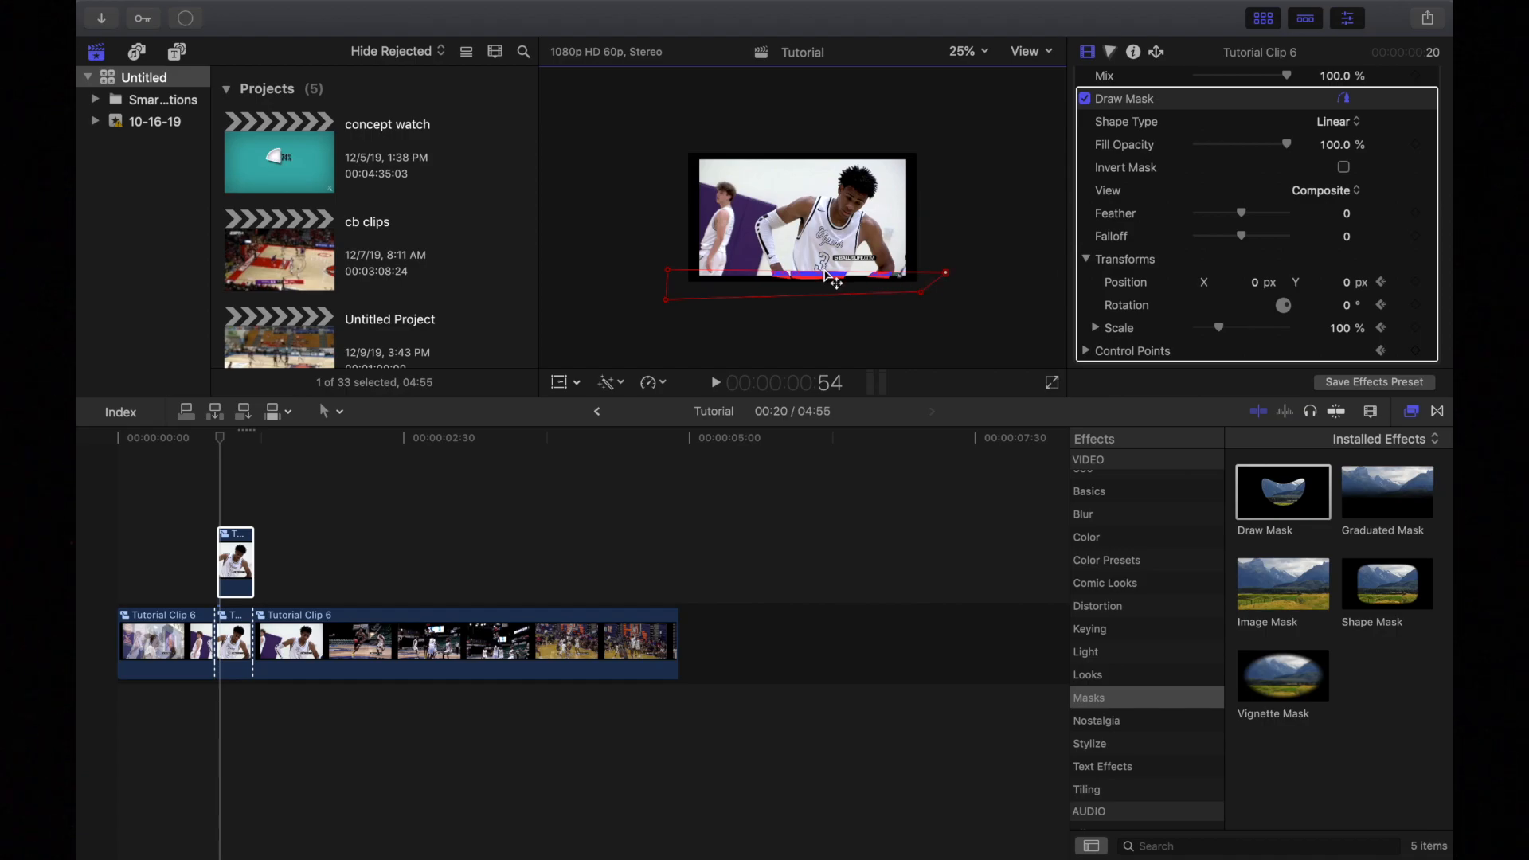
left_click_drag(834, 278, 830, 266)
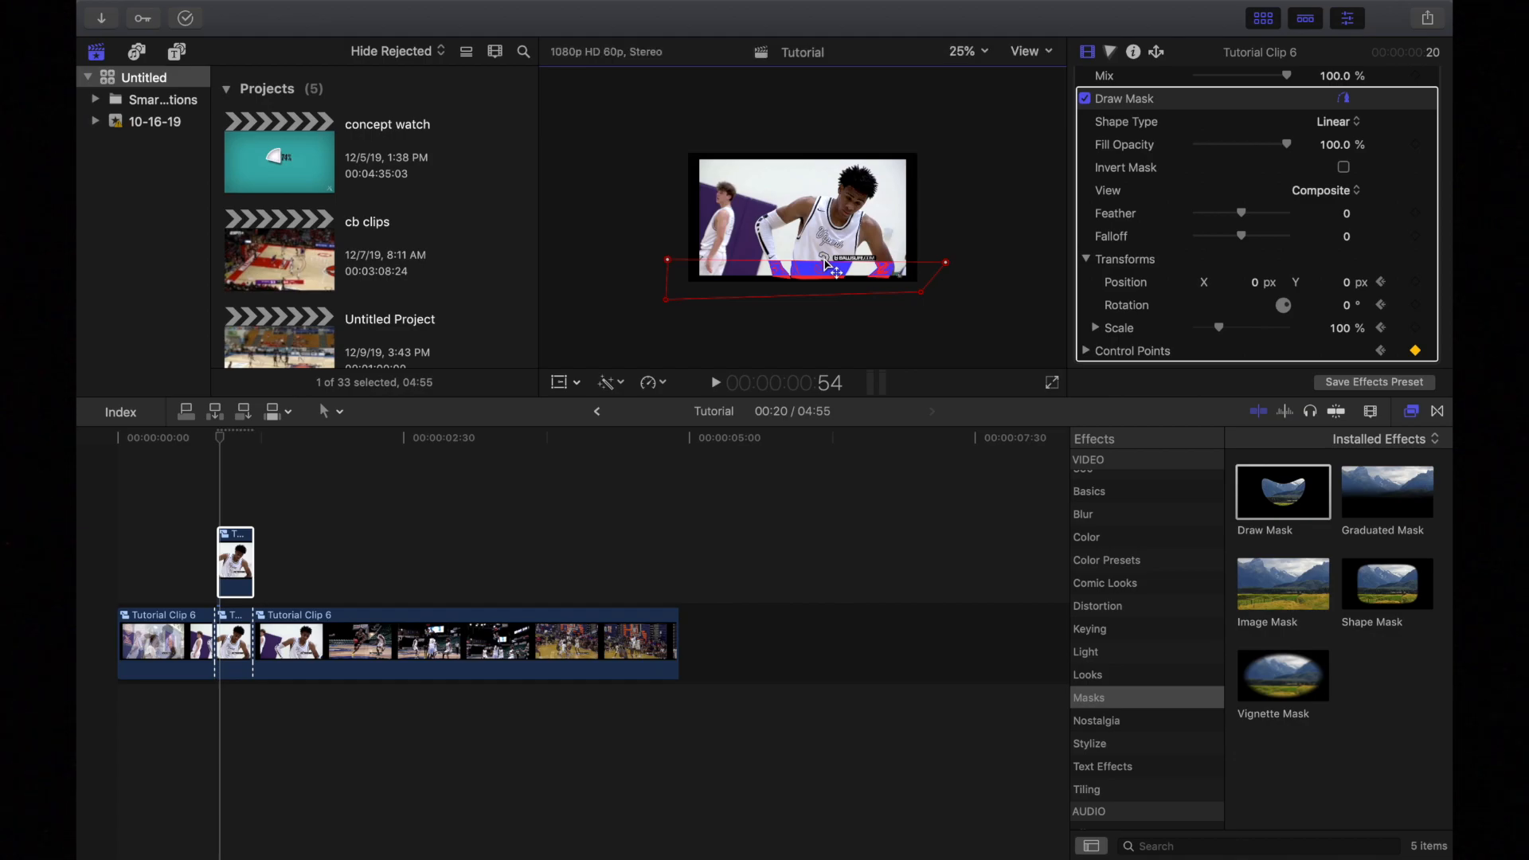
key("Right")
key("Right")
left_click_drag(830, 267, 830, 257)
key("Right")
key("Right")
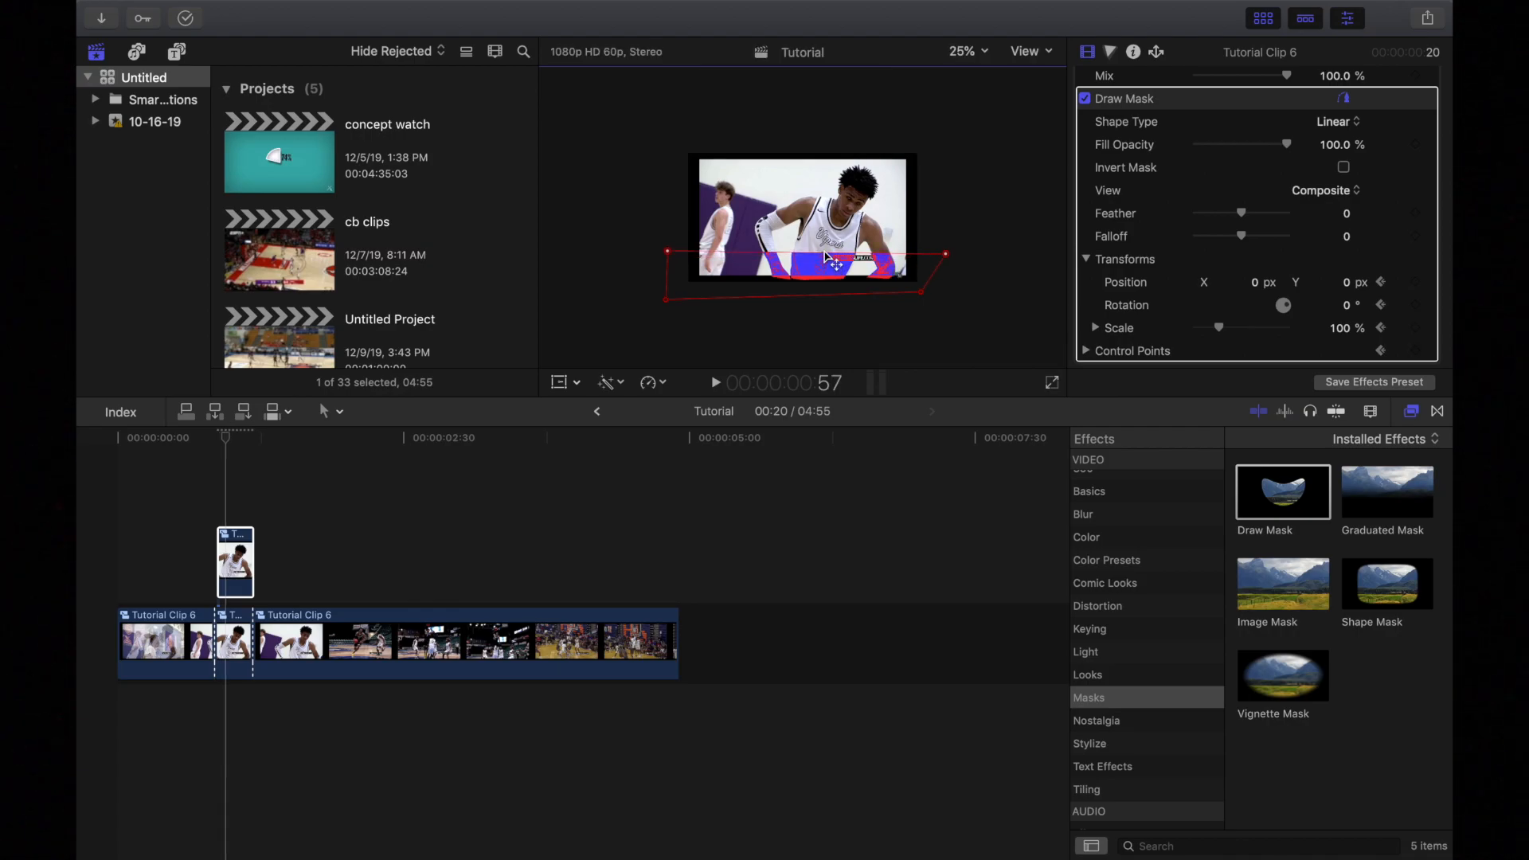
left_click_drag(829, 257, 829, 249)
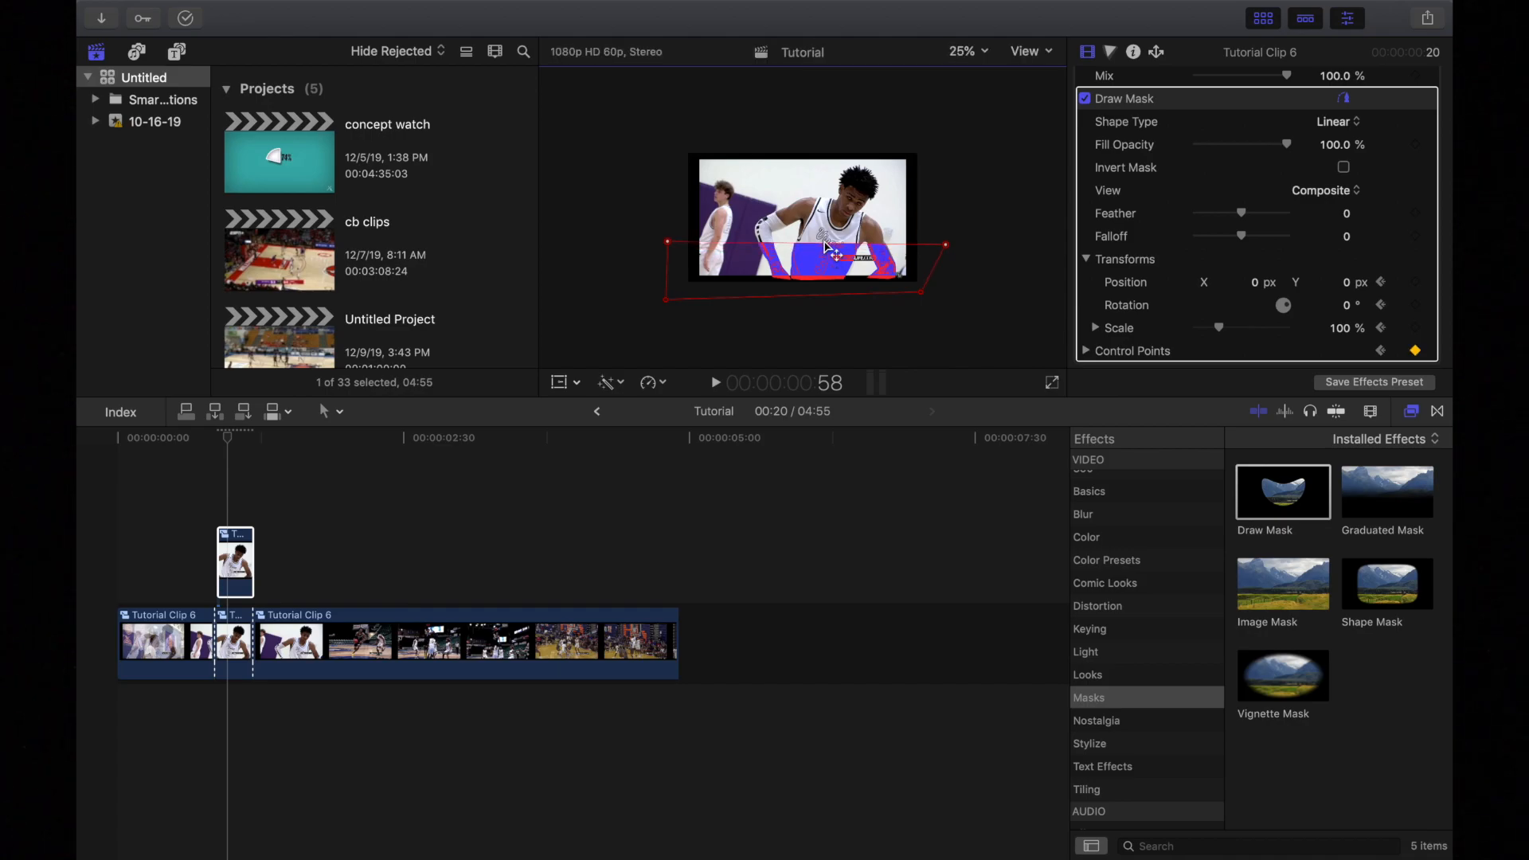
key("Right")
key("Right")
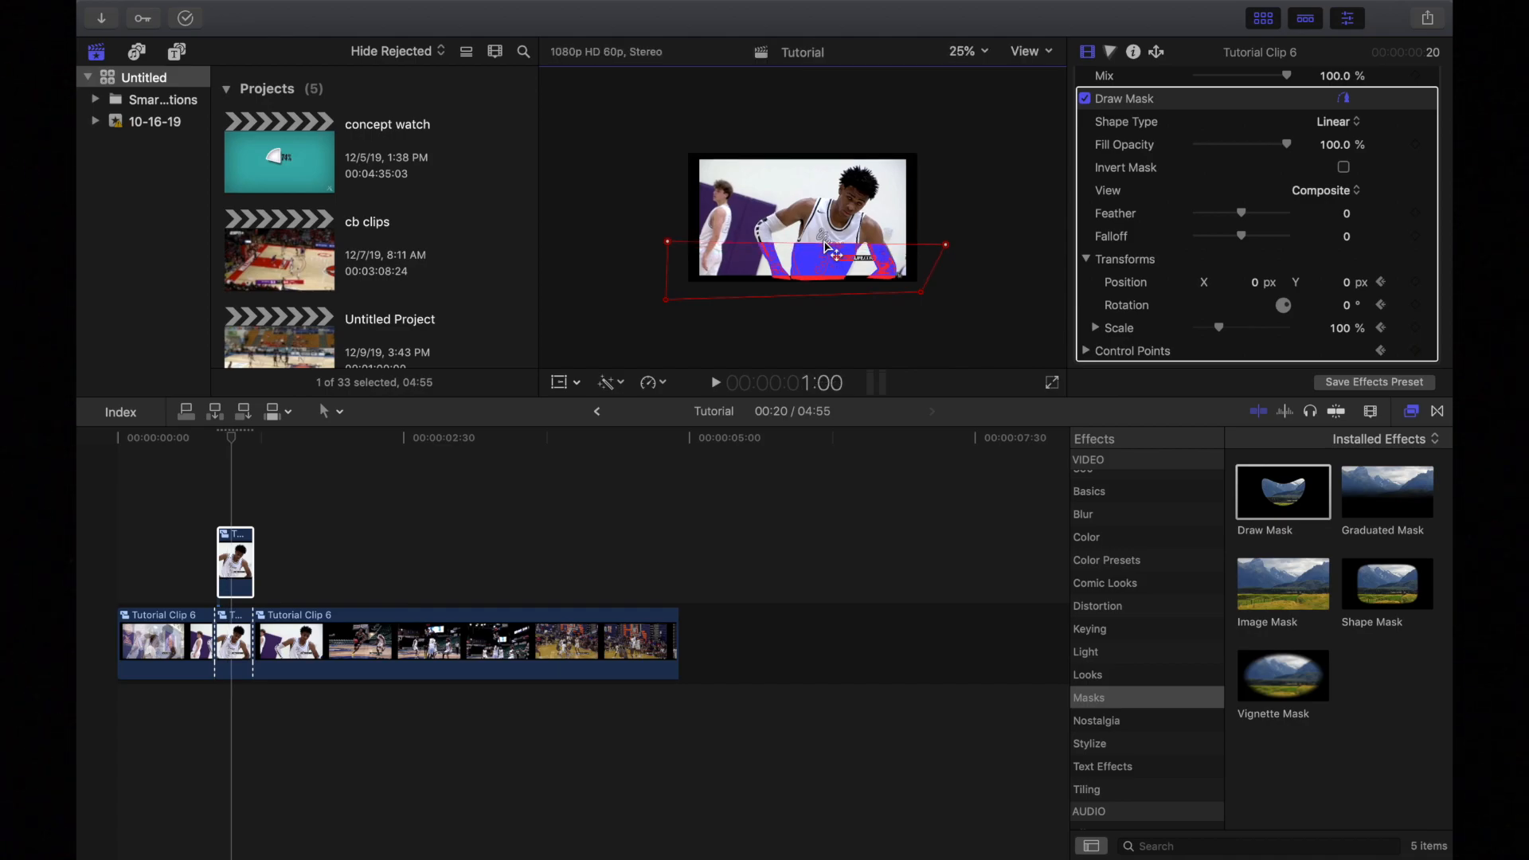
left_click_drag(829, 248, 833, 238)
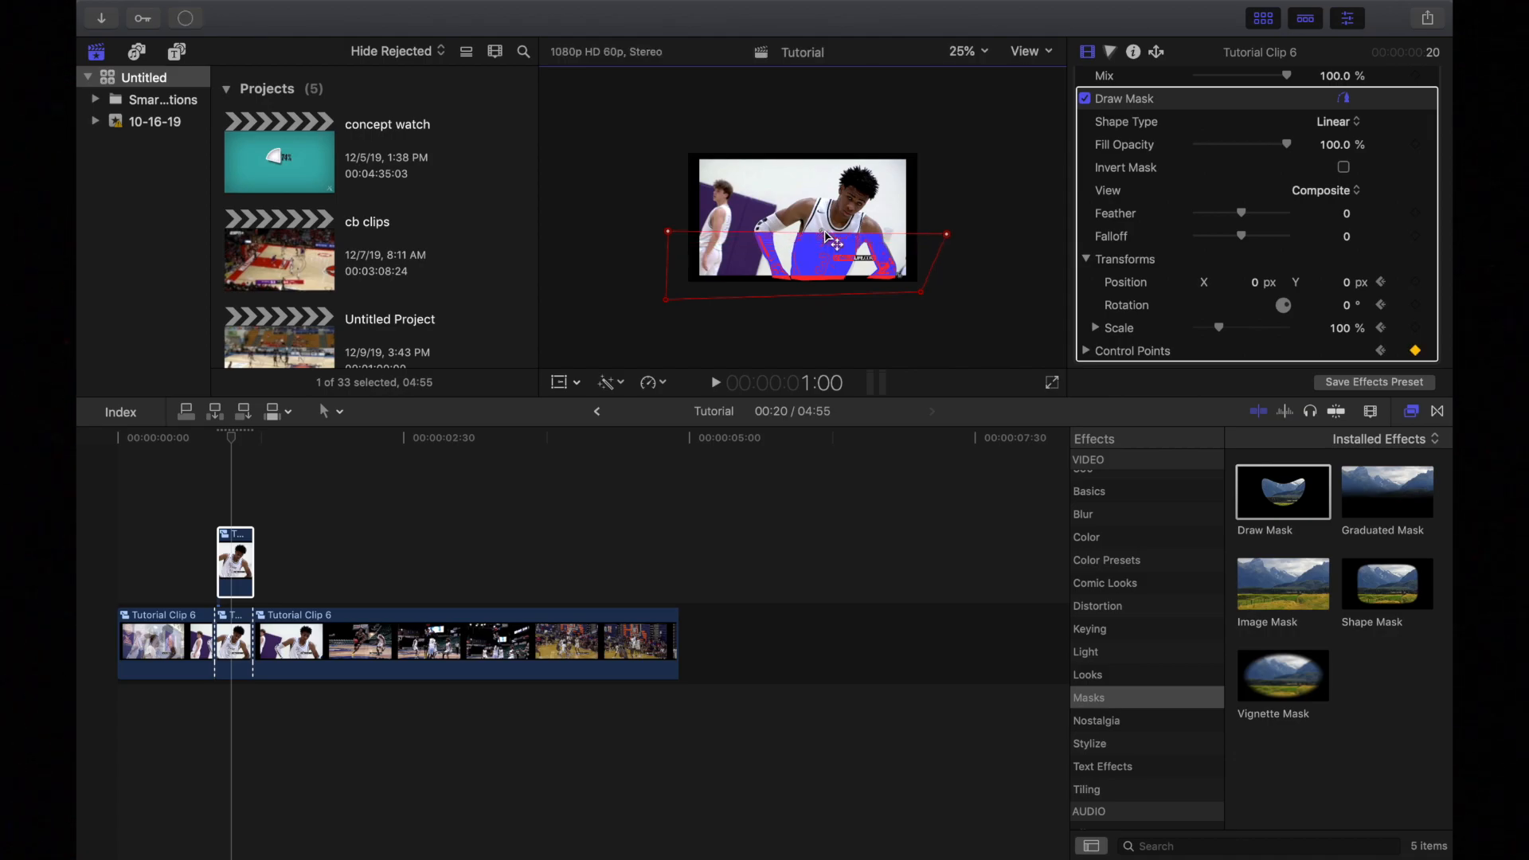
key("Right")
key("Right")
left_click_drag(832, 239, 833, 234)
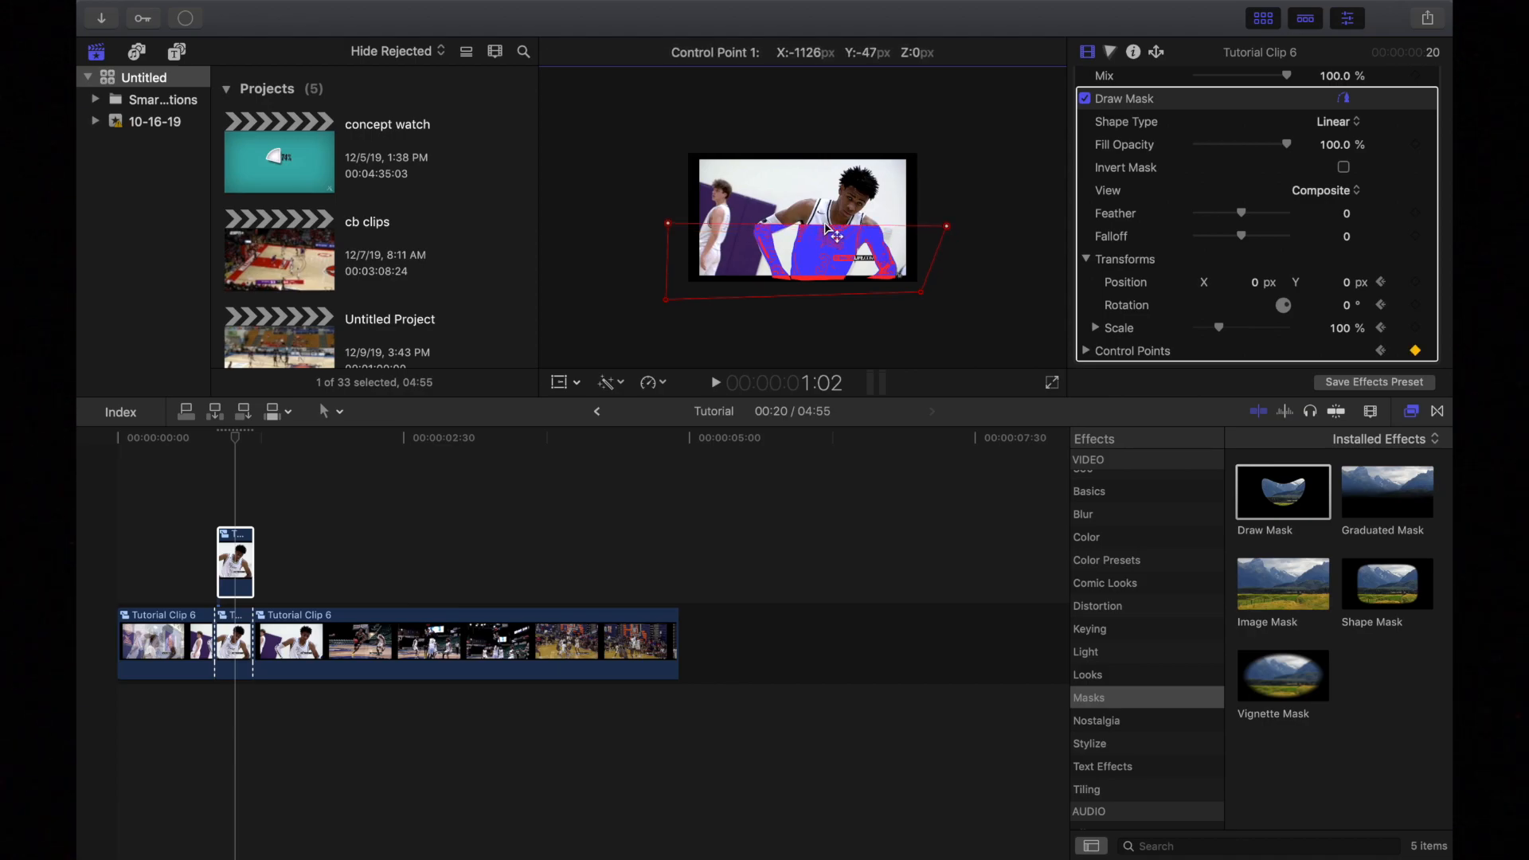
- Continue raising the mask edge past the shoulders and head until it clears the frame top
key("Right")
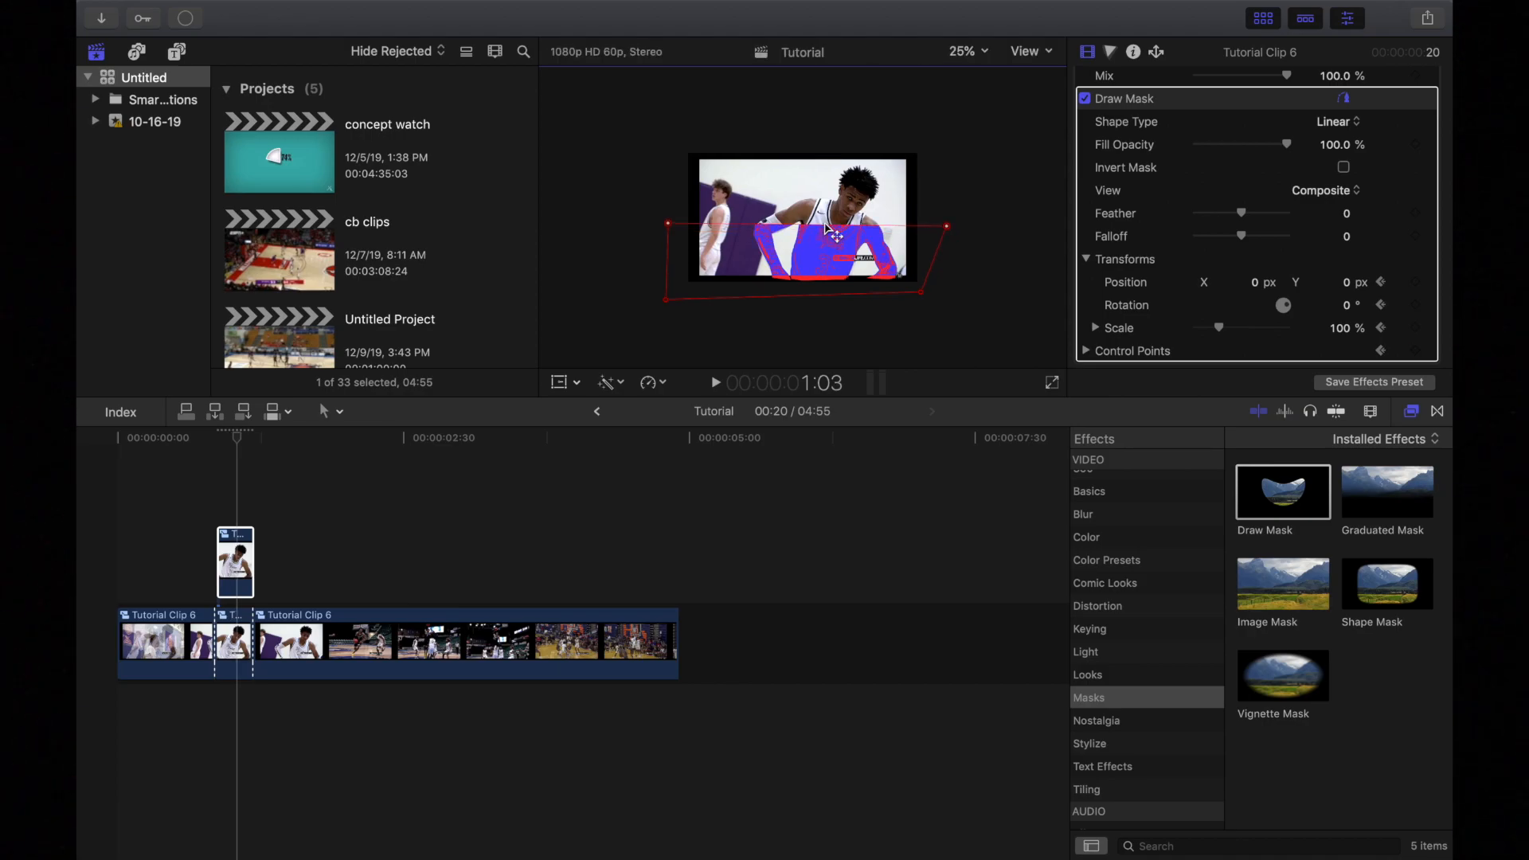
key("Right")
left_click_drag(833, 230, 833, 222)
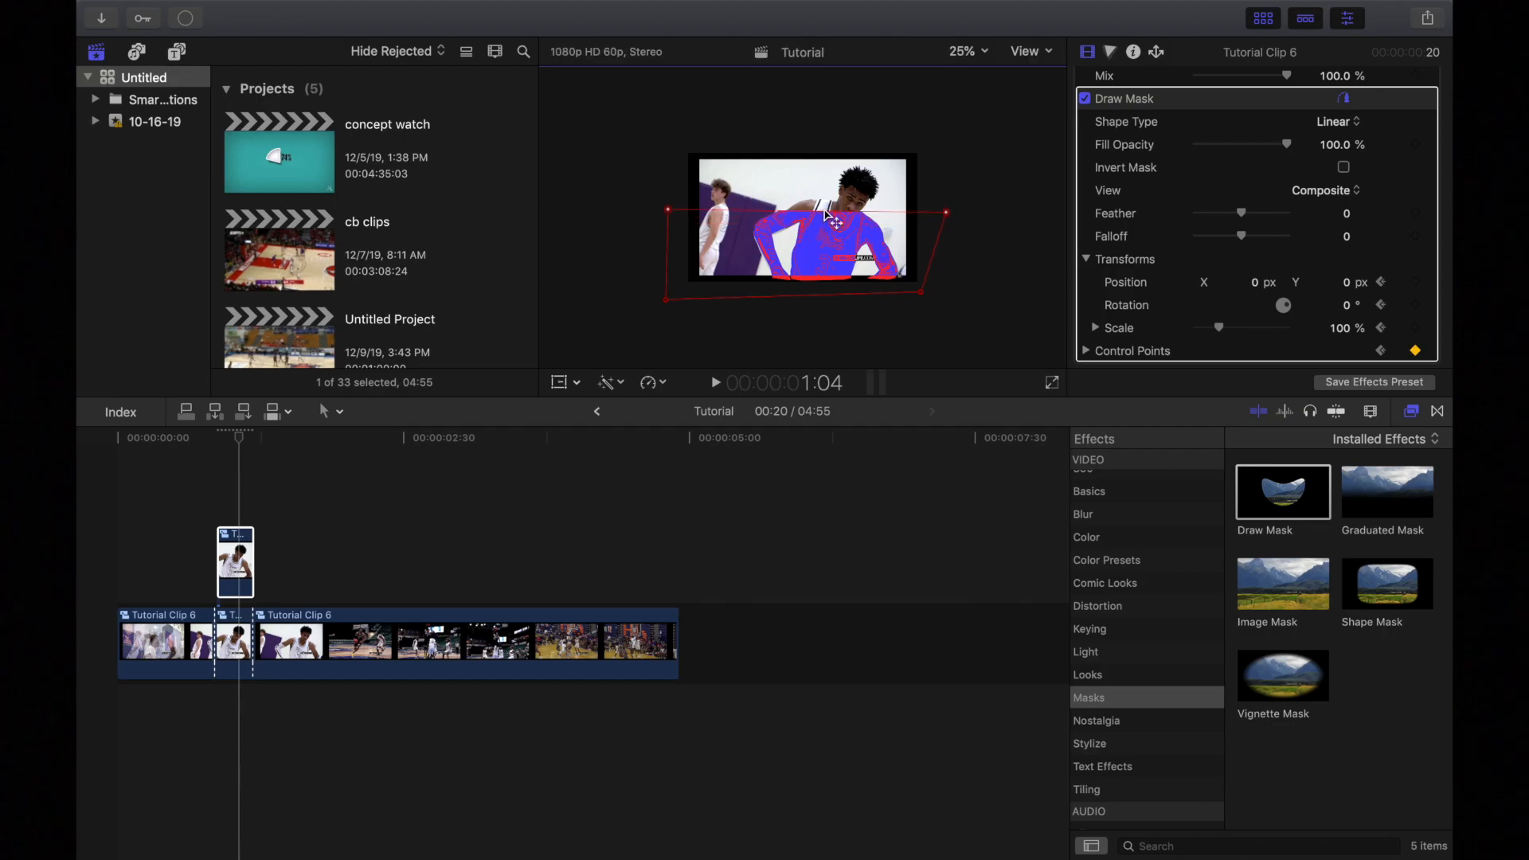
key("Right")
key("Right")
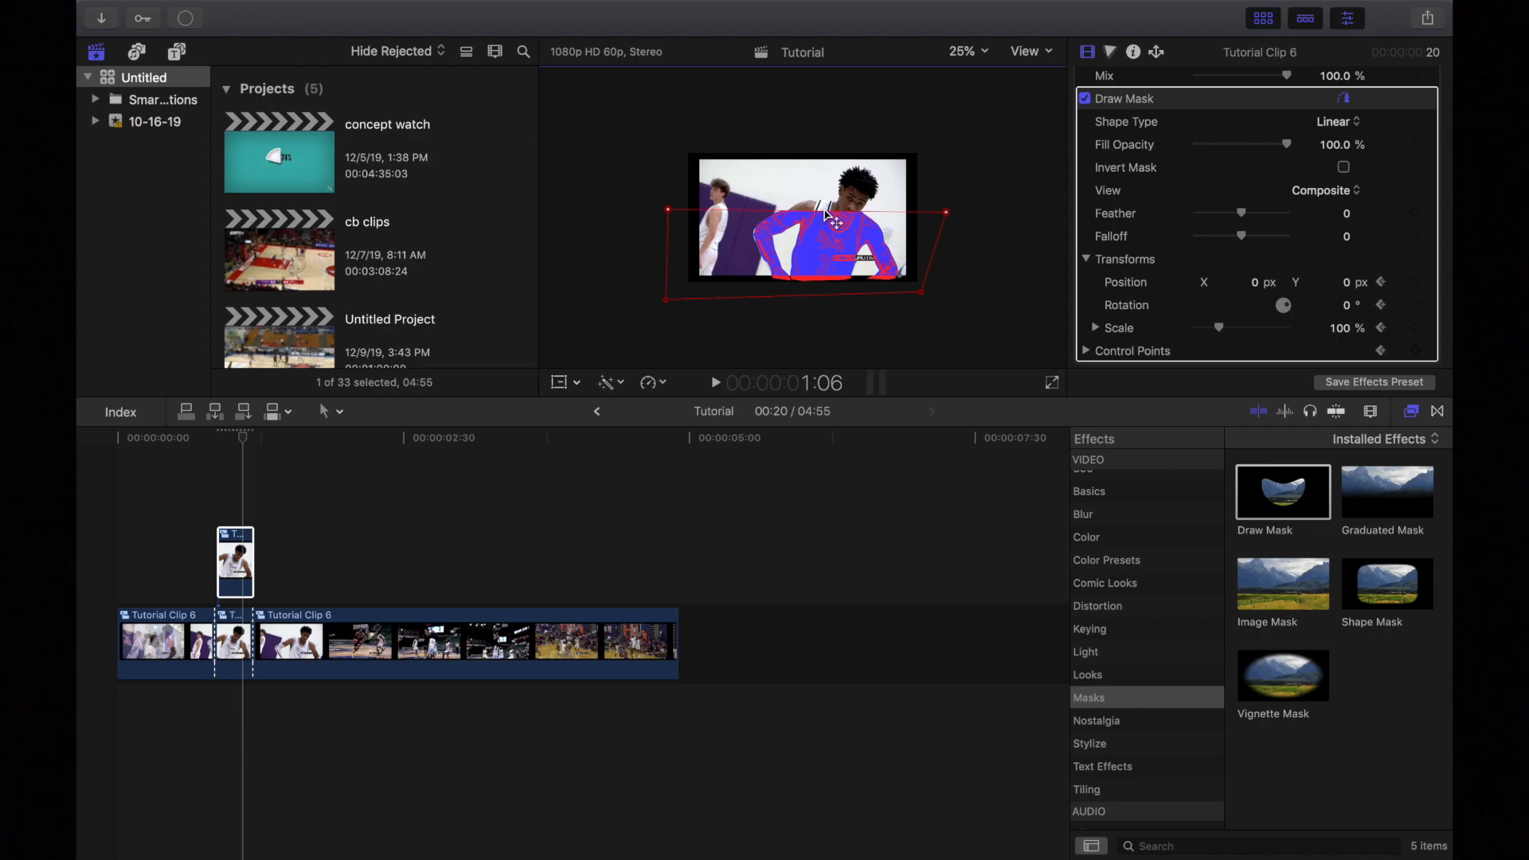
left_click_drag(827, 215, 826, 205)
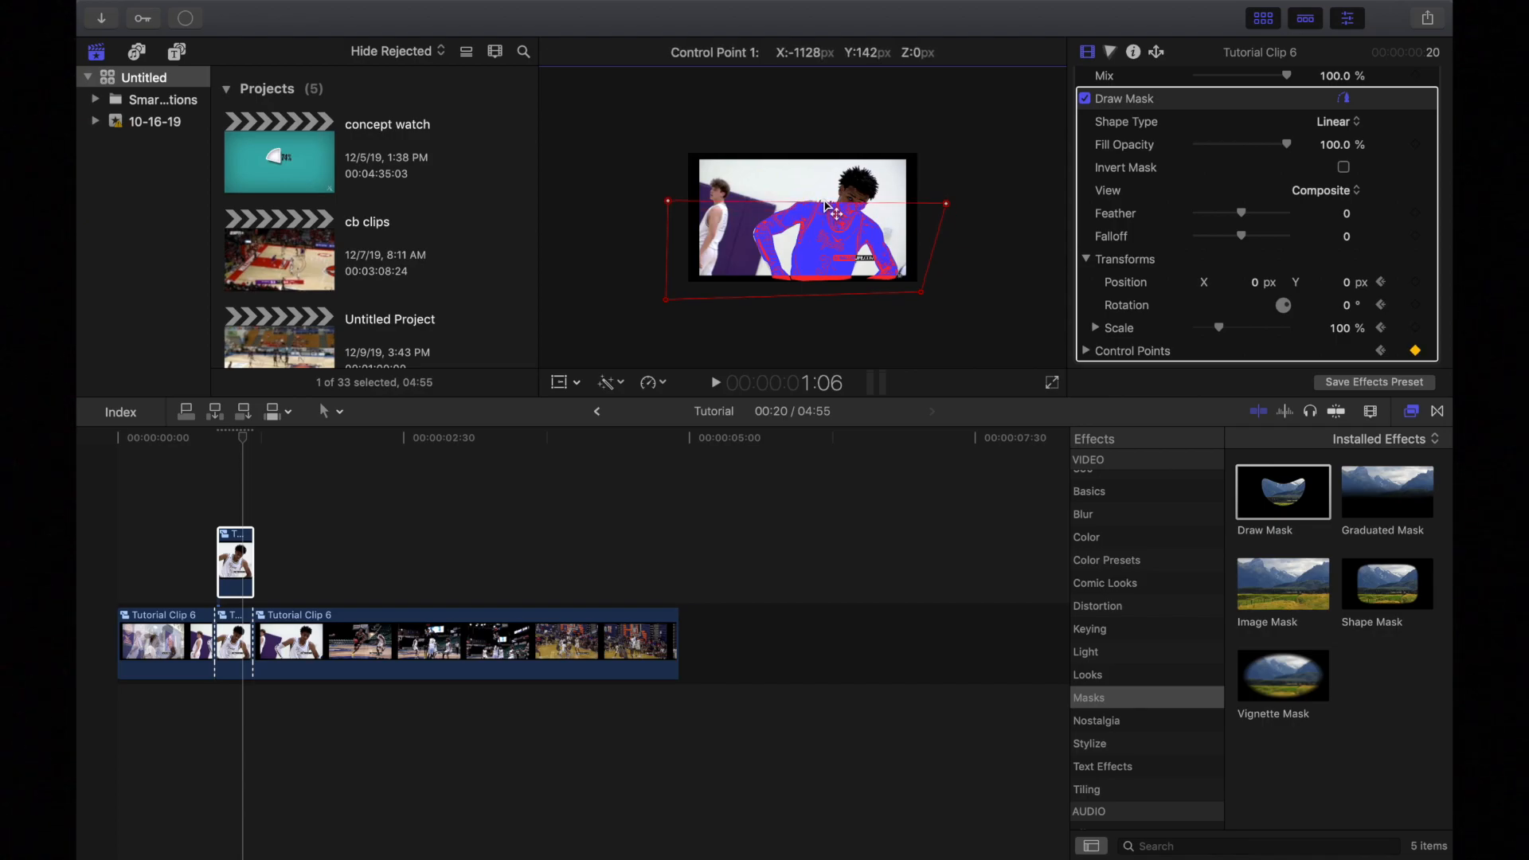
key("Right")
key("Right")
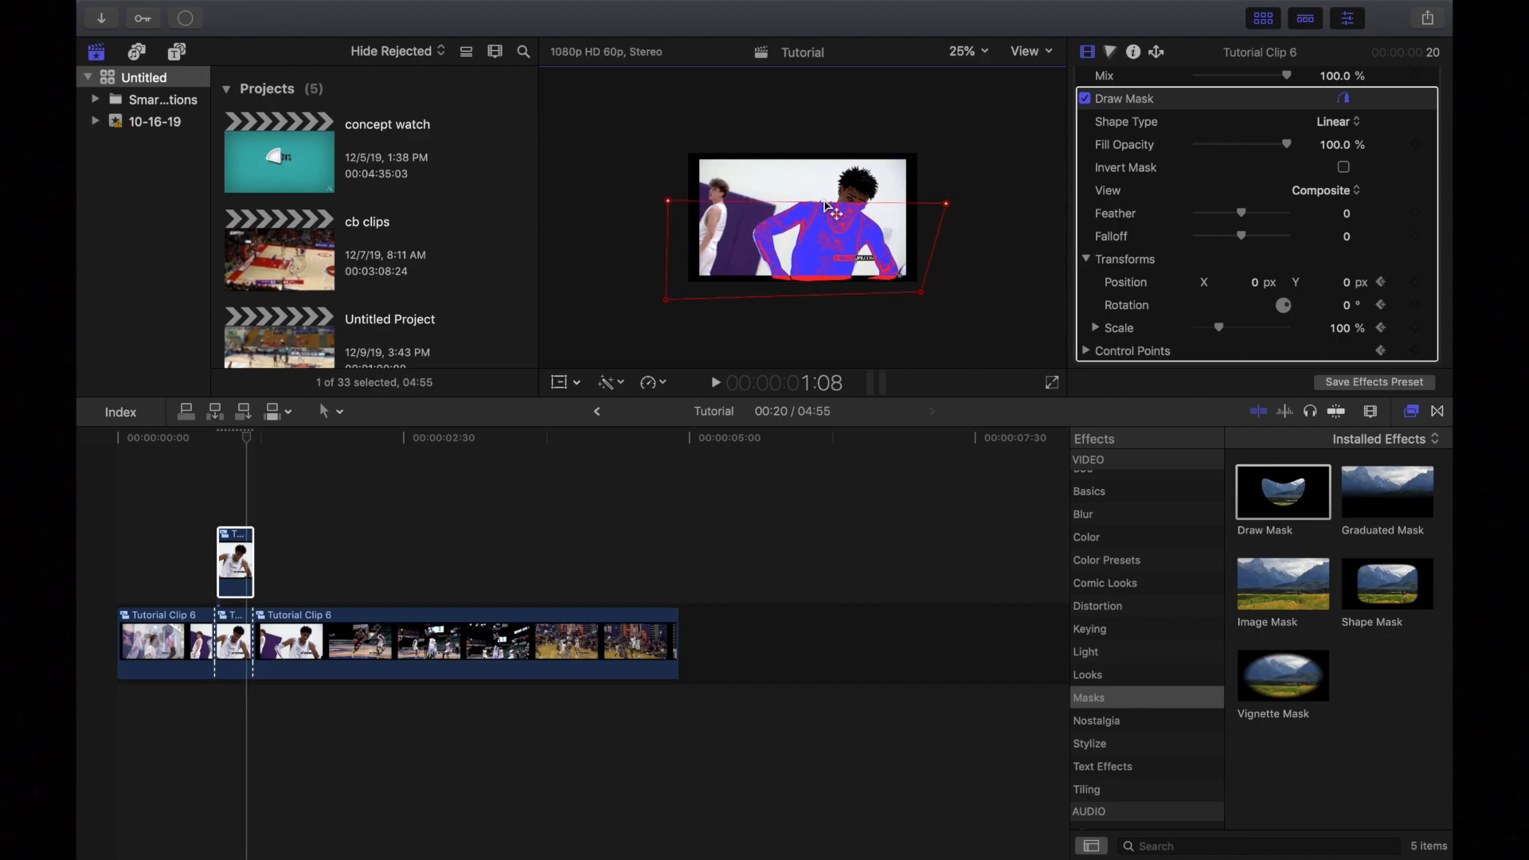
left_click_drag(826, 207, 824, 192)
key("Right")
key("Right")
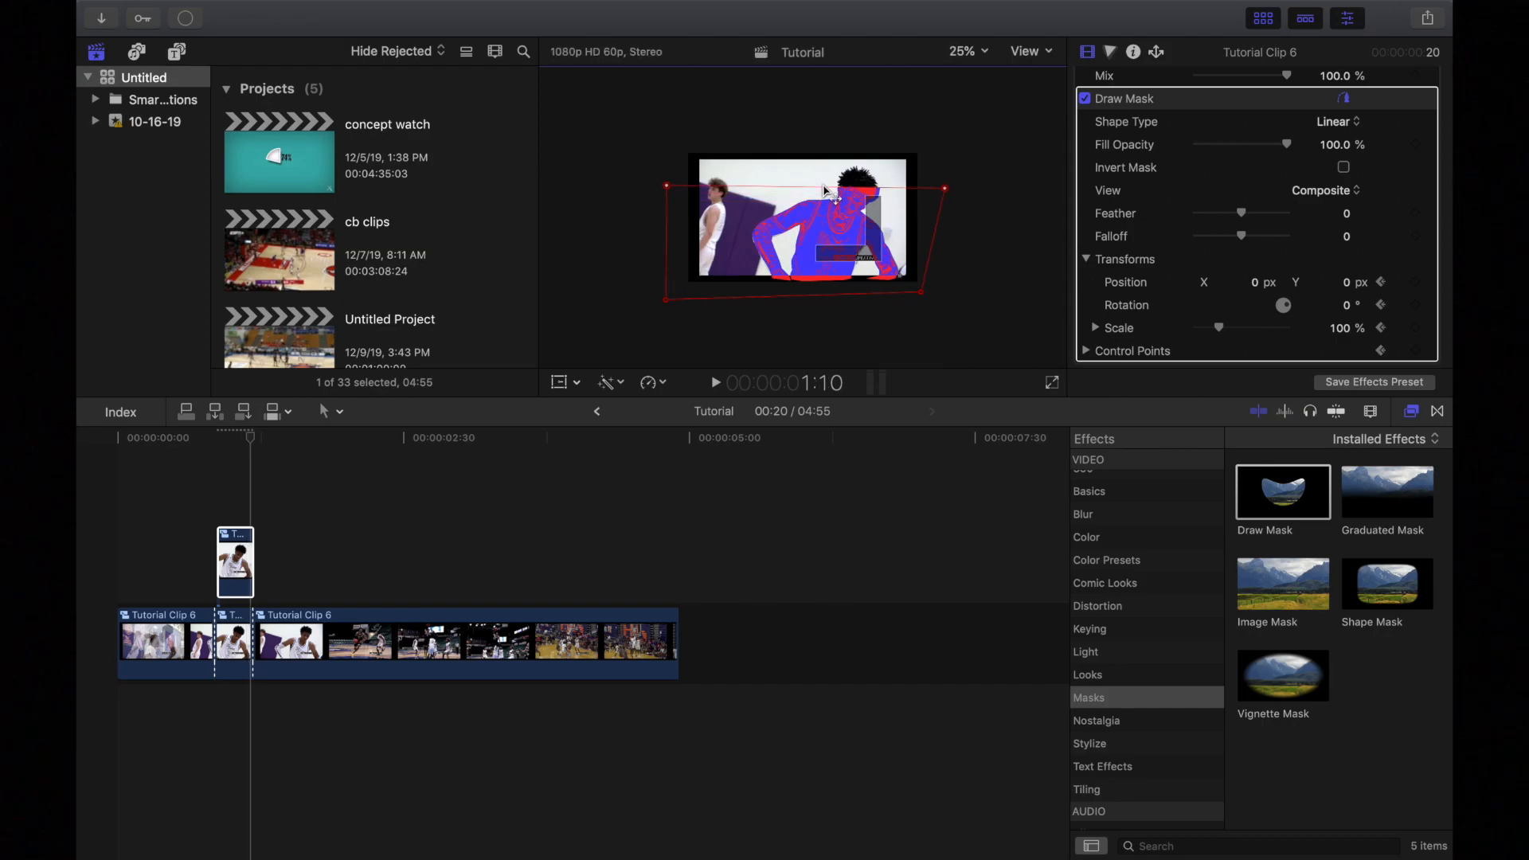
left_click_drag(825, 192, 825, 144)
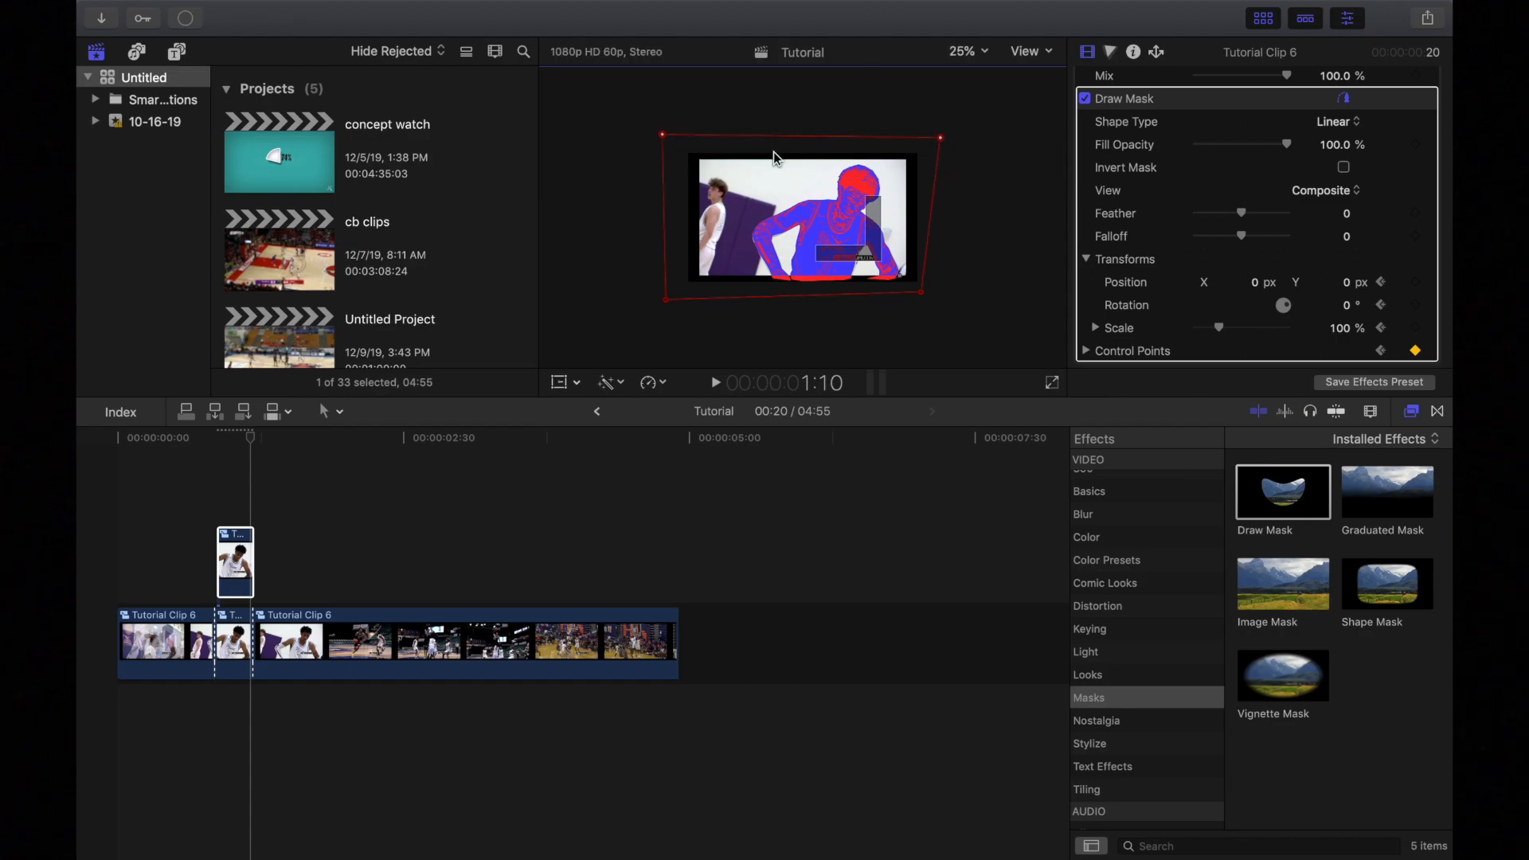
- Return near the clip start and set the viewer zoom to Fit
left_click(195, 442)
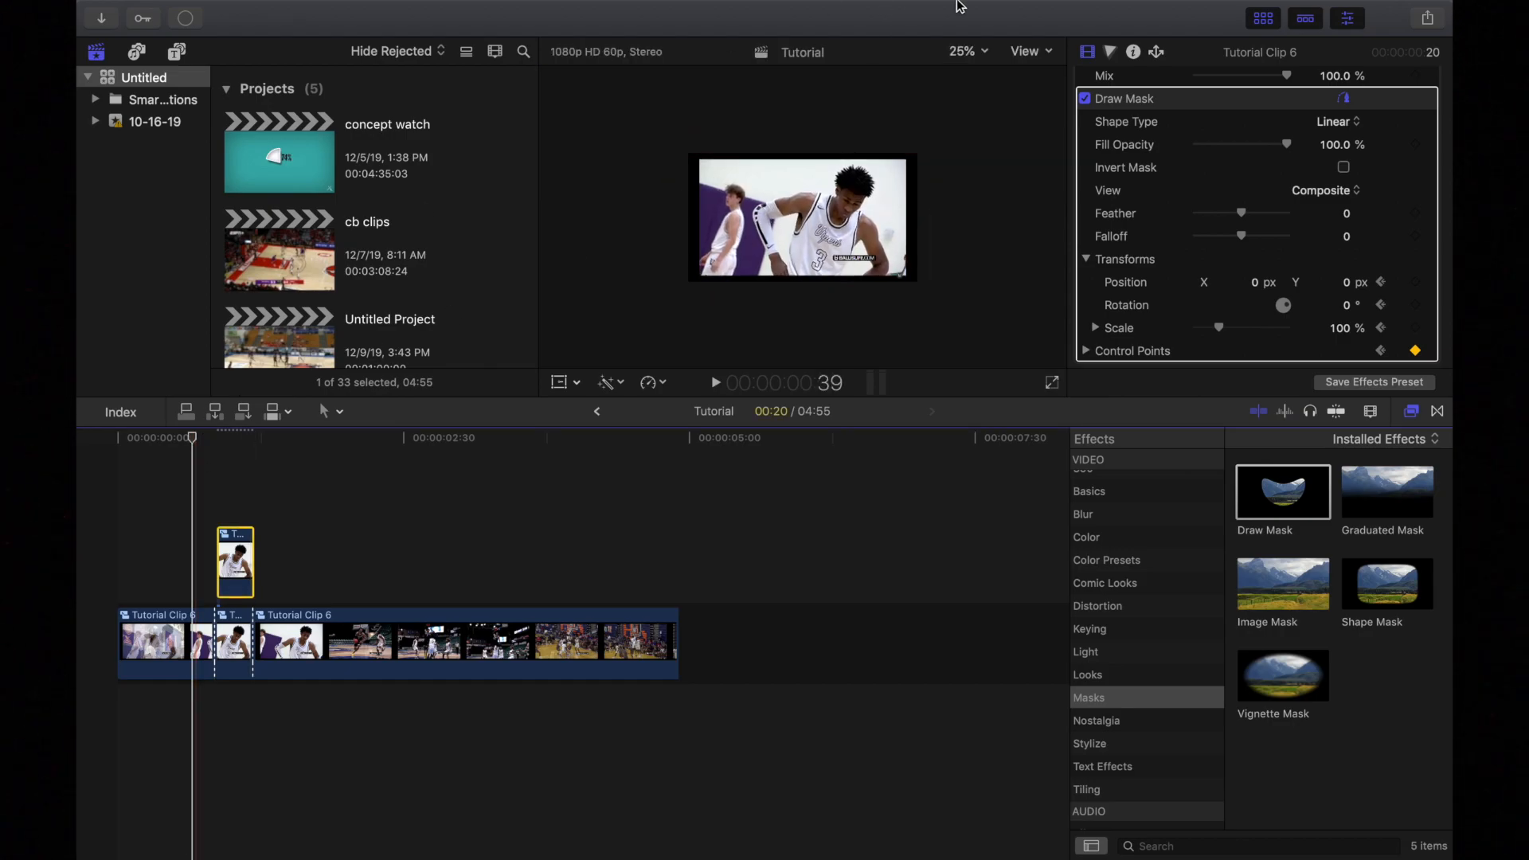
left_click(980, 53)
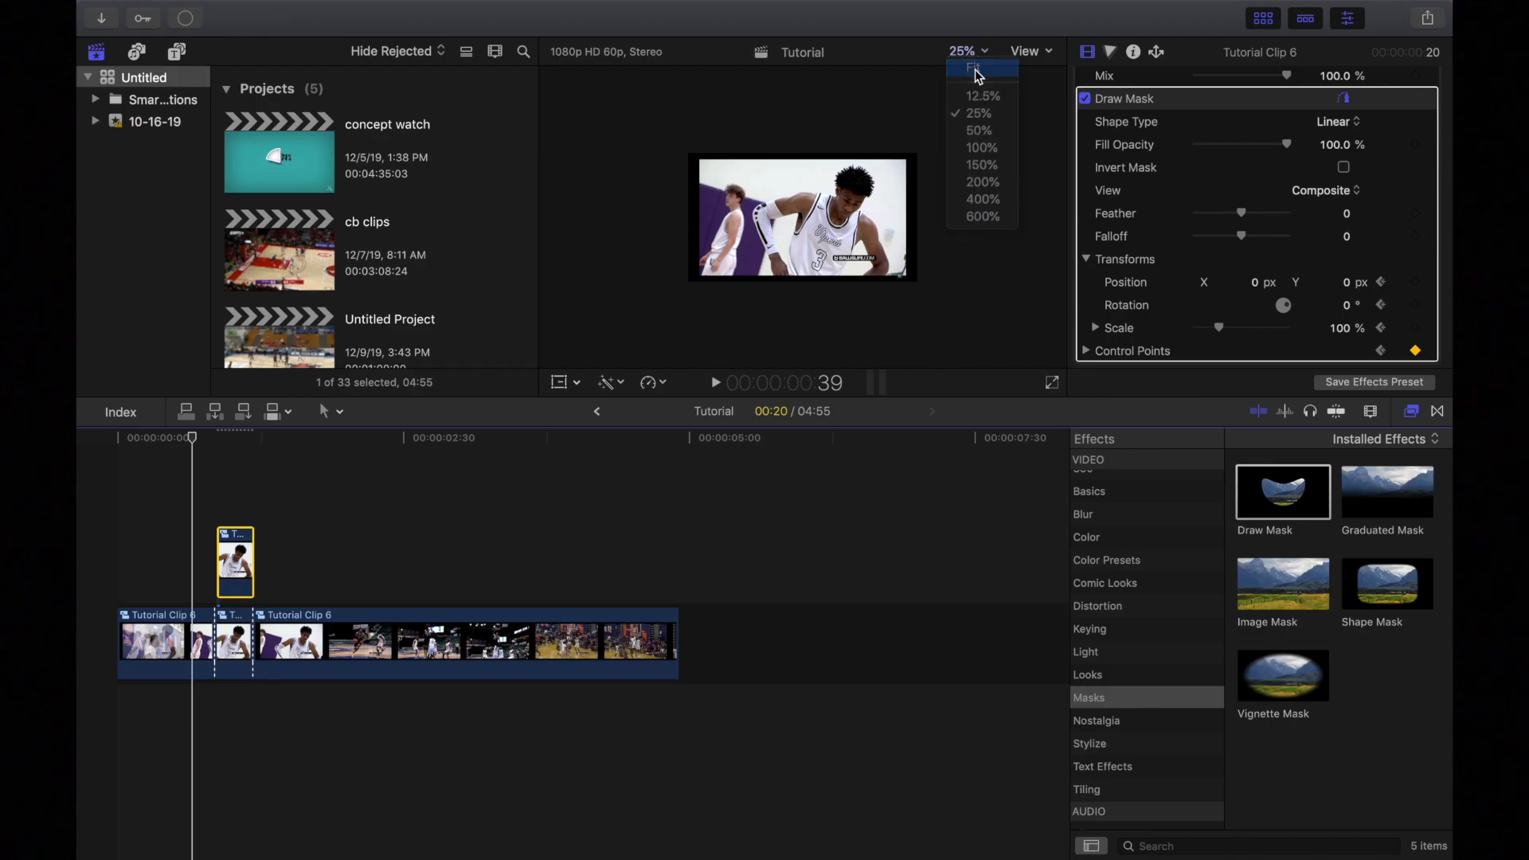
left_click(975, 69)
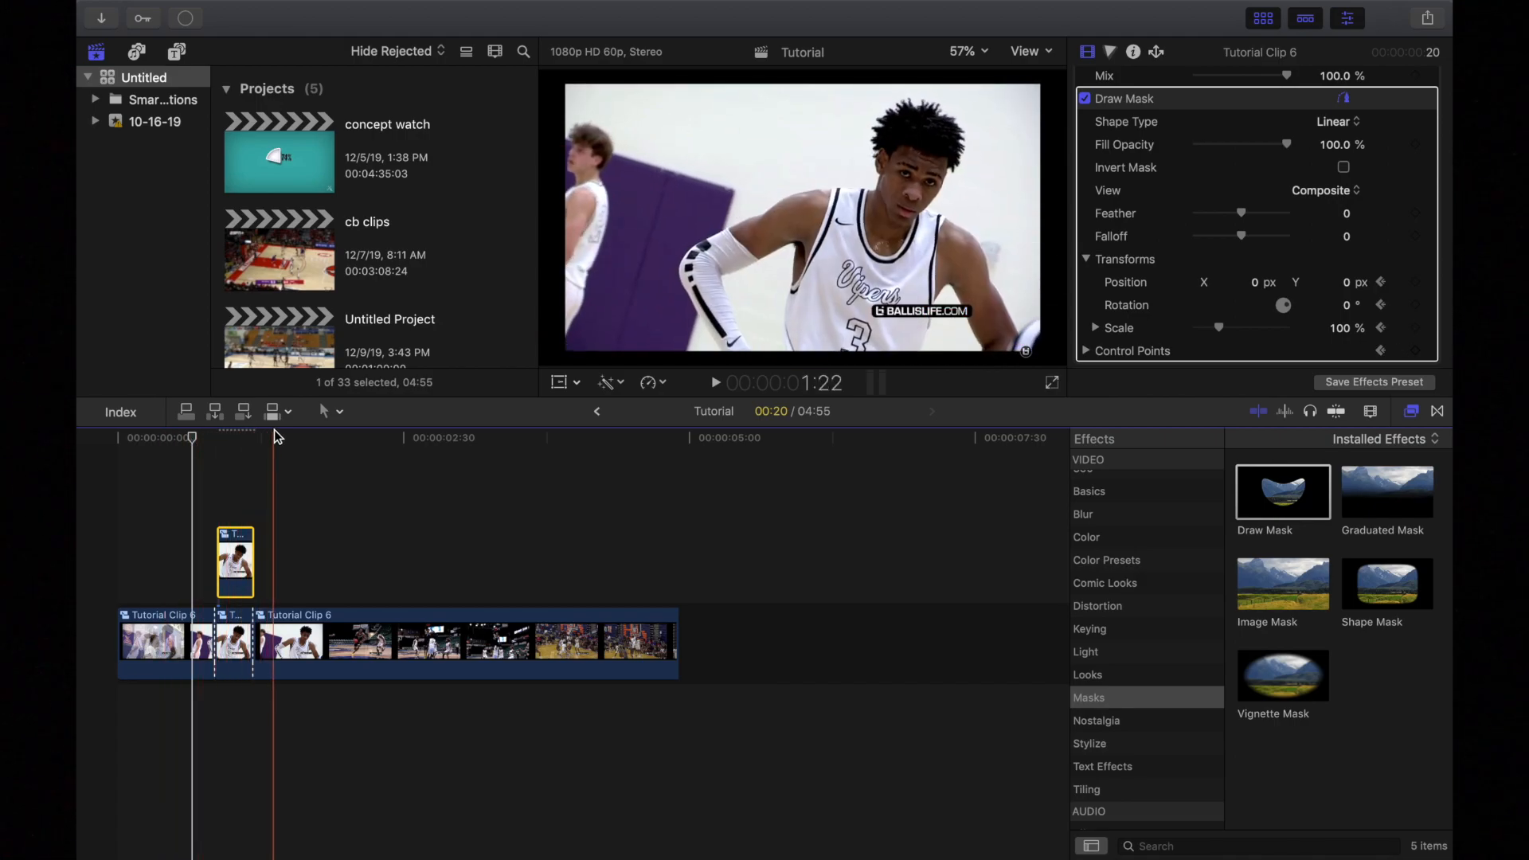
- Play the edit from the timeline start to review the wipe, then scrub back to the beginning
left_click(115, 441)
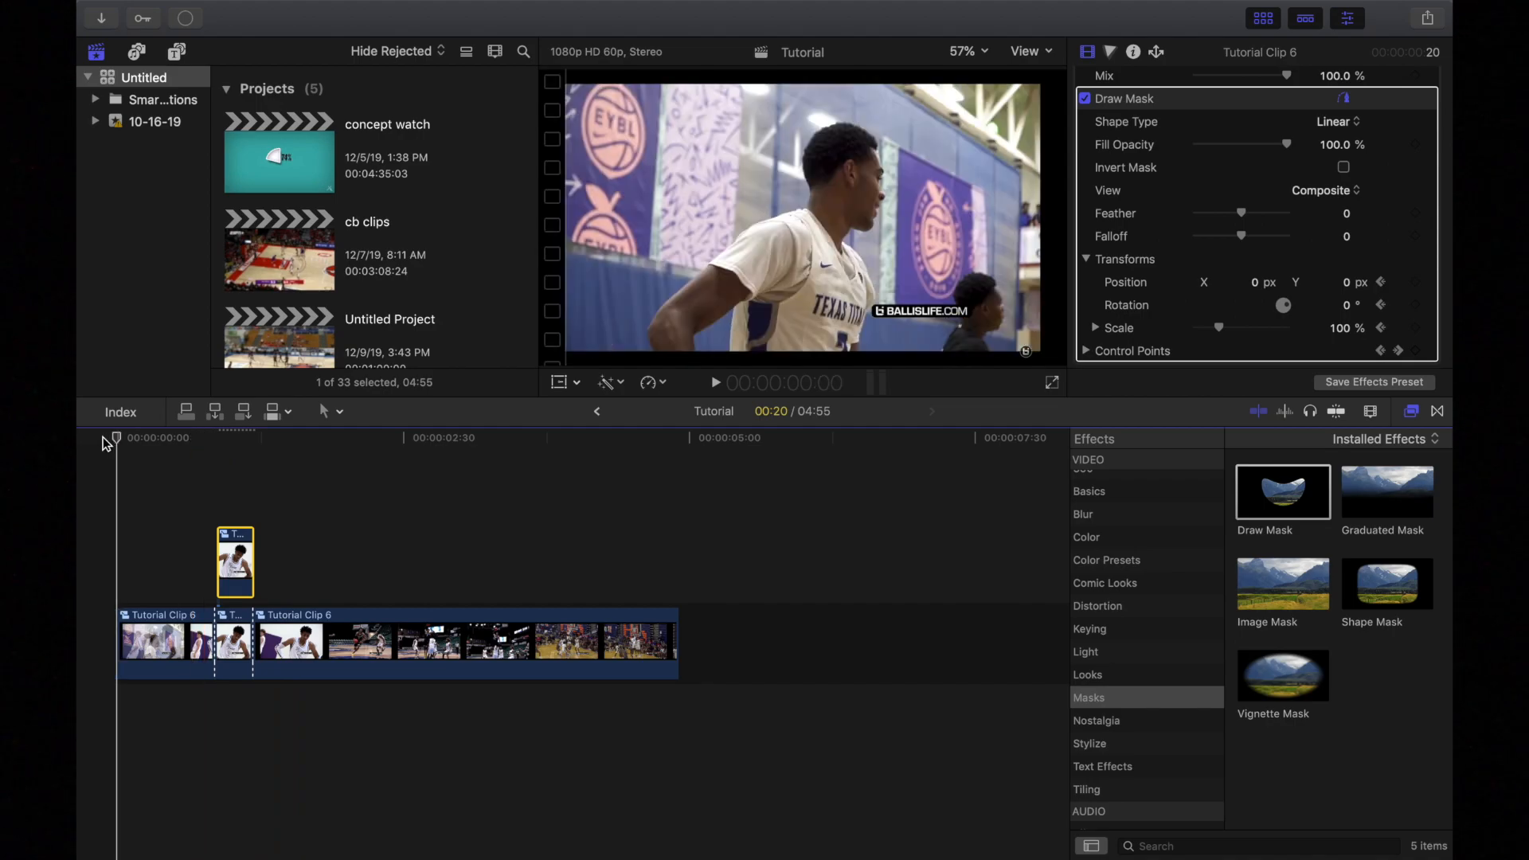
left_click(717, 383)
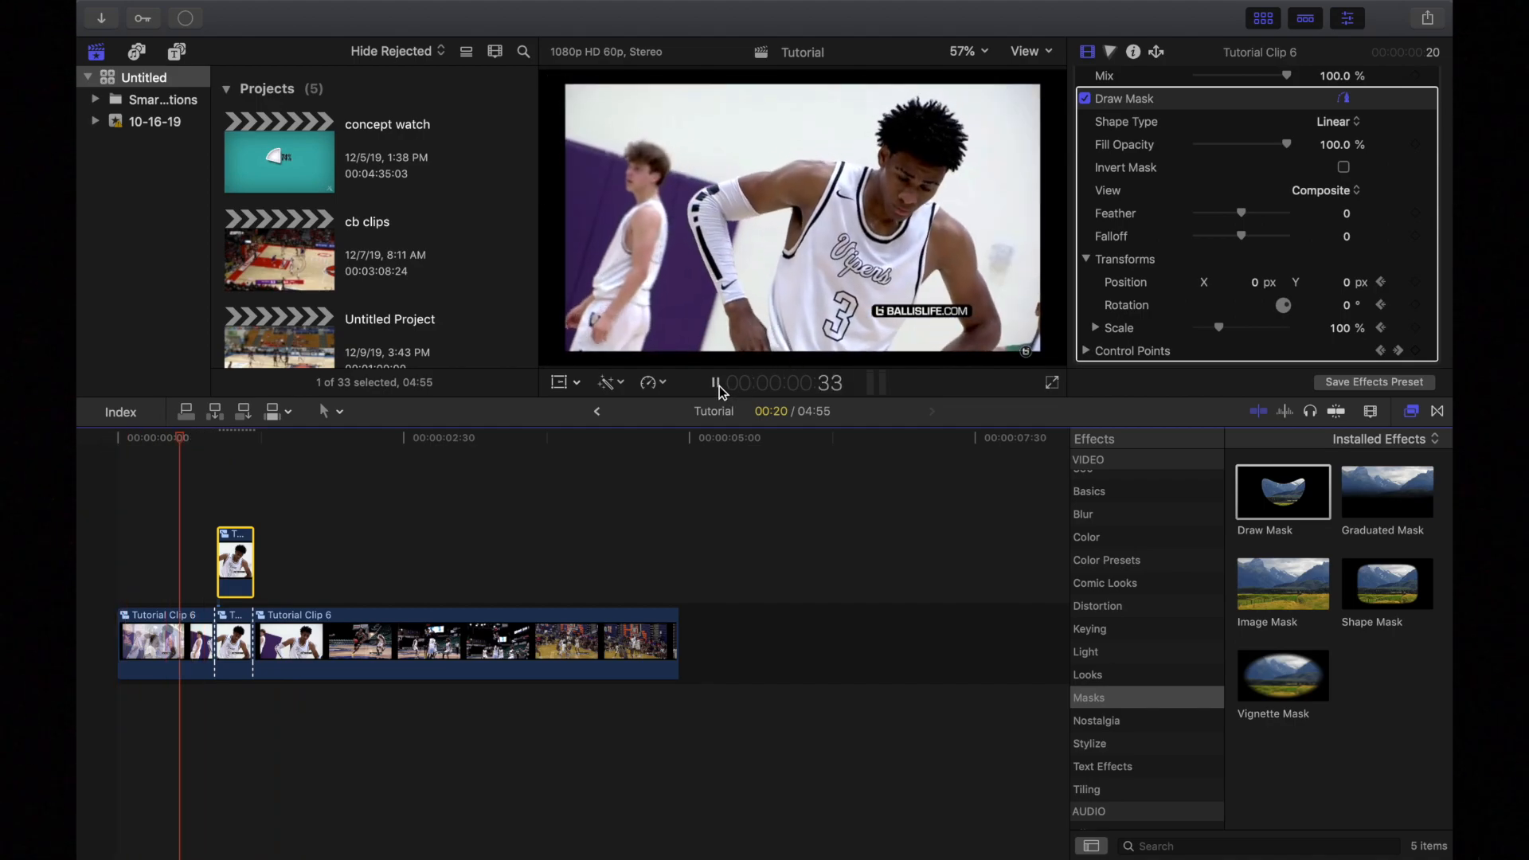
left_click(716, 384)
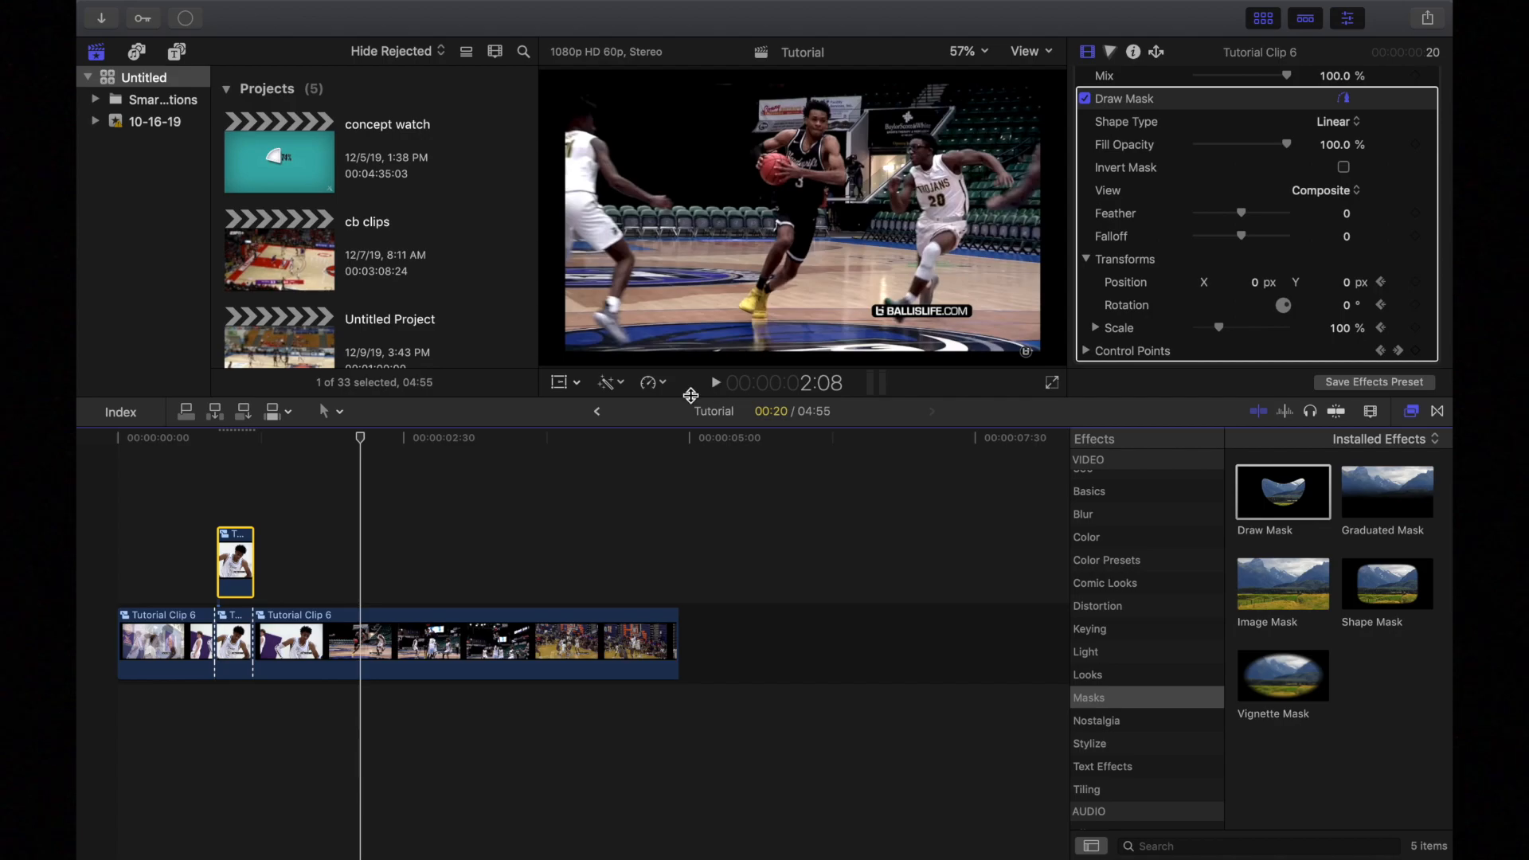
left_click_drag(227, 438, 155, 441)
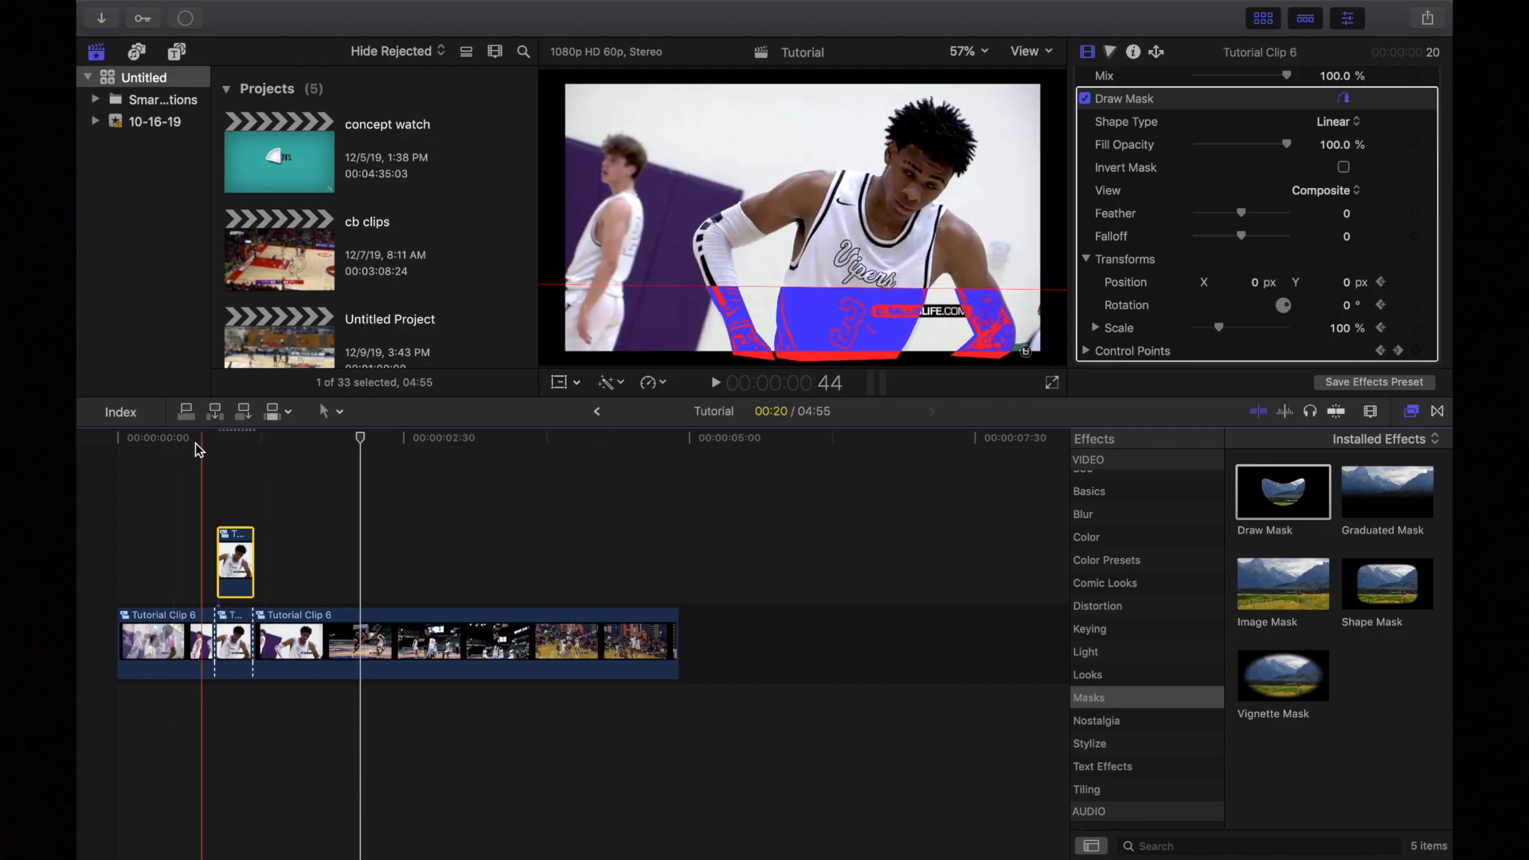